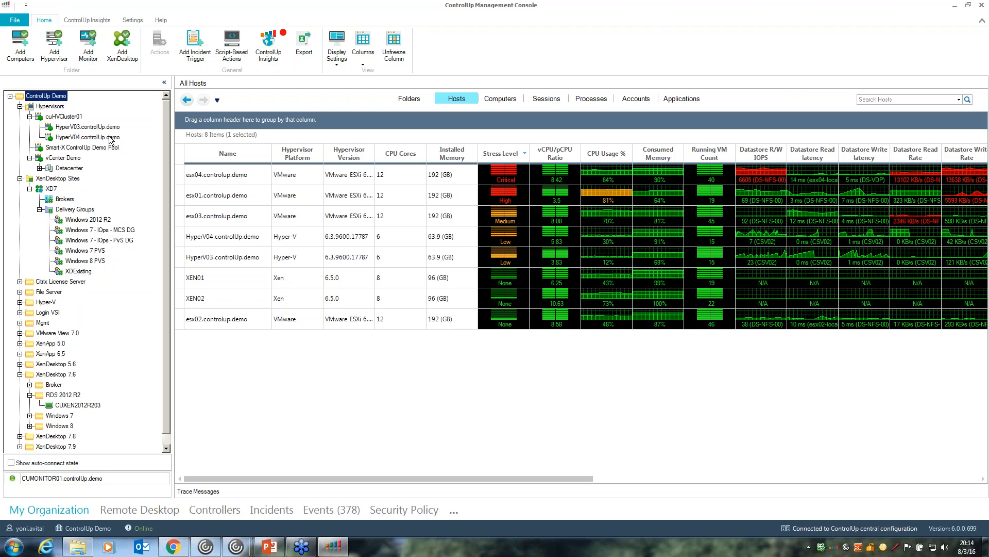
Review the hypervisor types offered for a new hypervisor connection, and close the dialog without adding one
{"action": "left_click", "coordinate": [55, 57]}
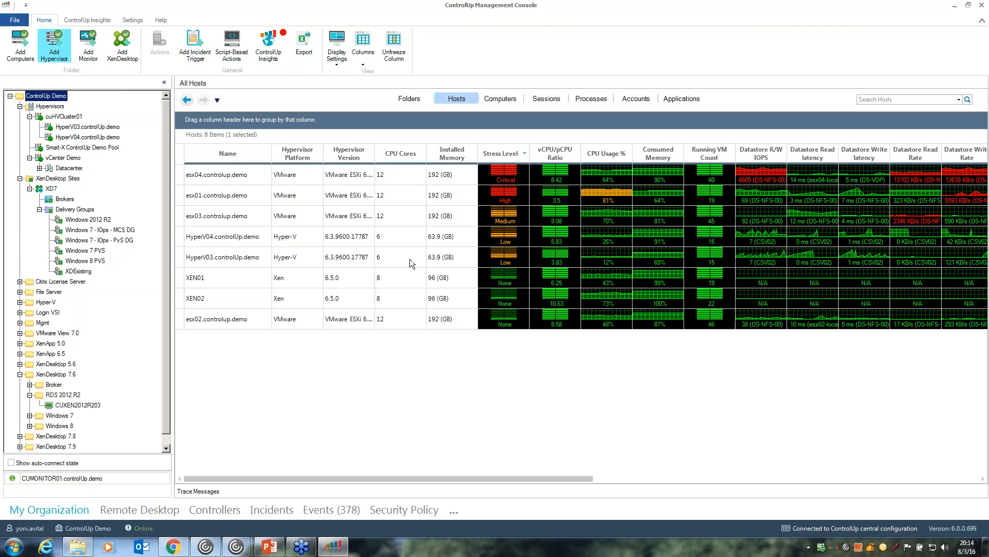
{"action": "left_click", "coordinate": [500, 234]}
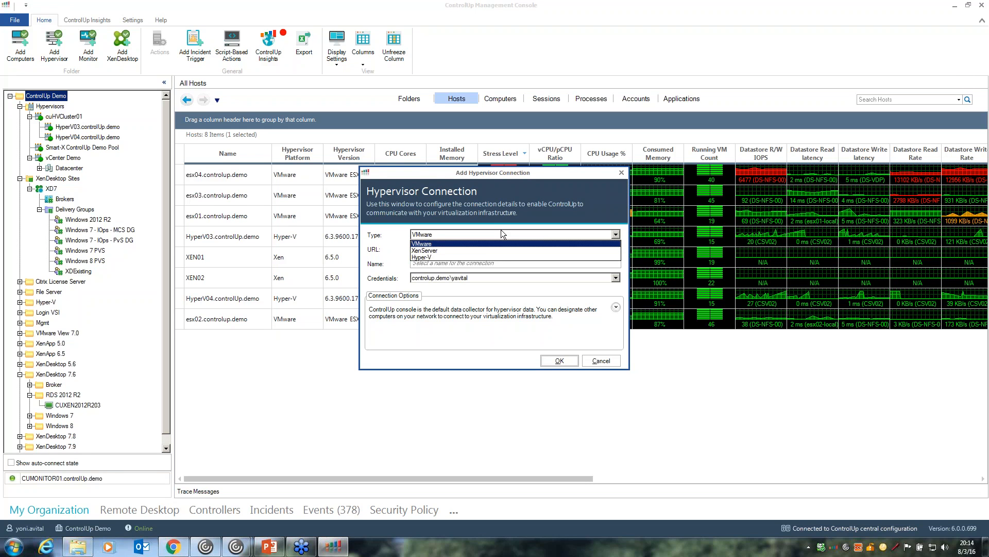
{"action": "left_click", "coordinate": [593, 359]}
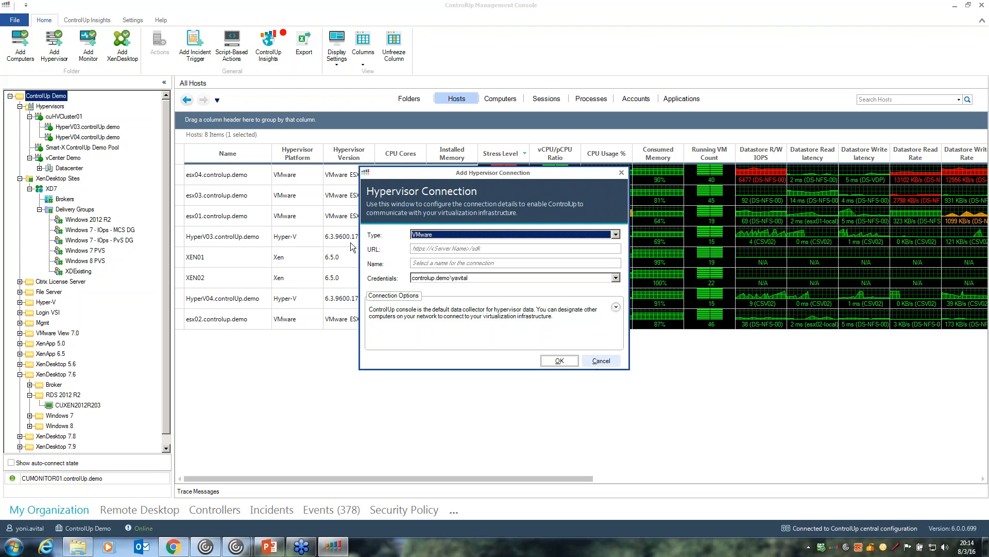
{"action": "left_click", "coordinate": [597, 360]}
Review the connection settings of the vCenter Demo hypervisor, and close them without changes
{"action": "right_click", "coordinate": [74, 158]}
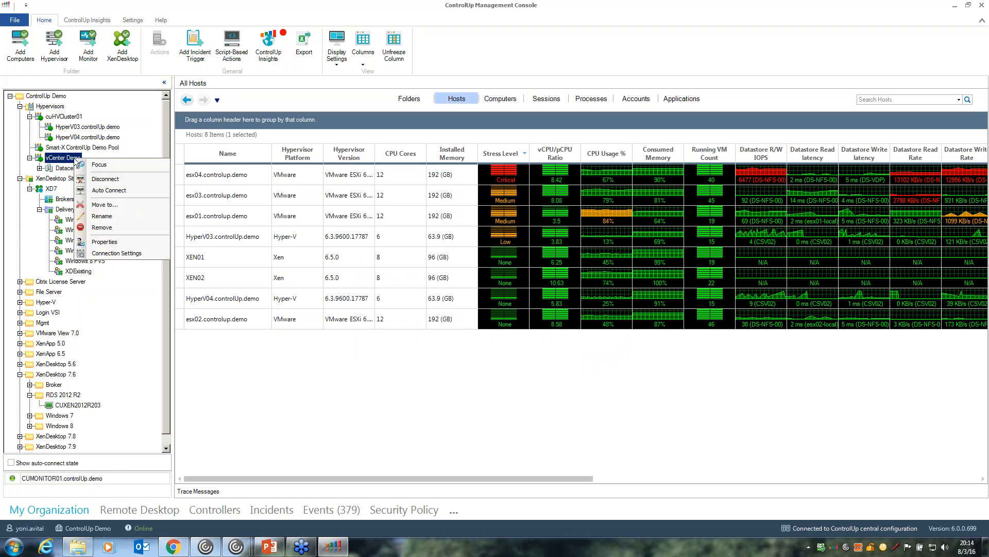
{"action": "left_click", "coordinate": [116, 253]}
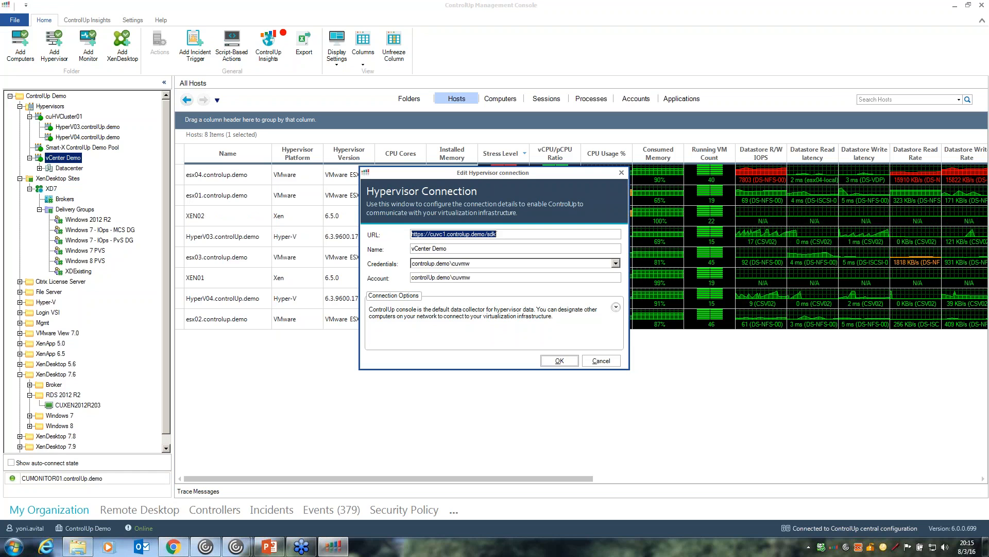
{"action": "left_click", "coordinate": [600, 361]}
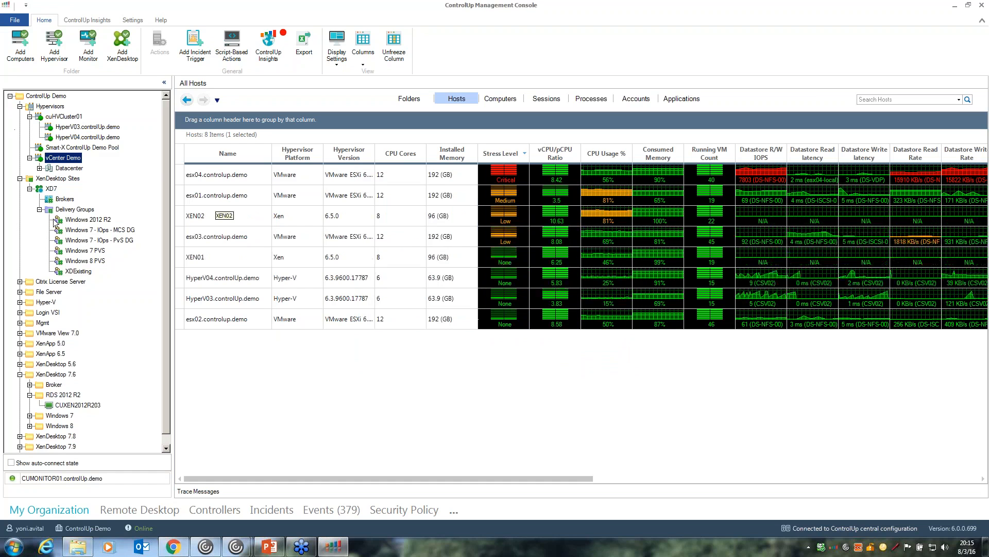
Review the connection settings and data collectors of the XD7 XenDesktop site, and close them without changes
{"action": "right_click", "coordinate": [51, 189]}
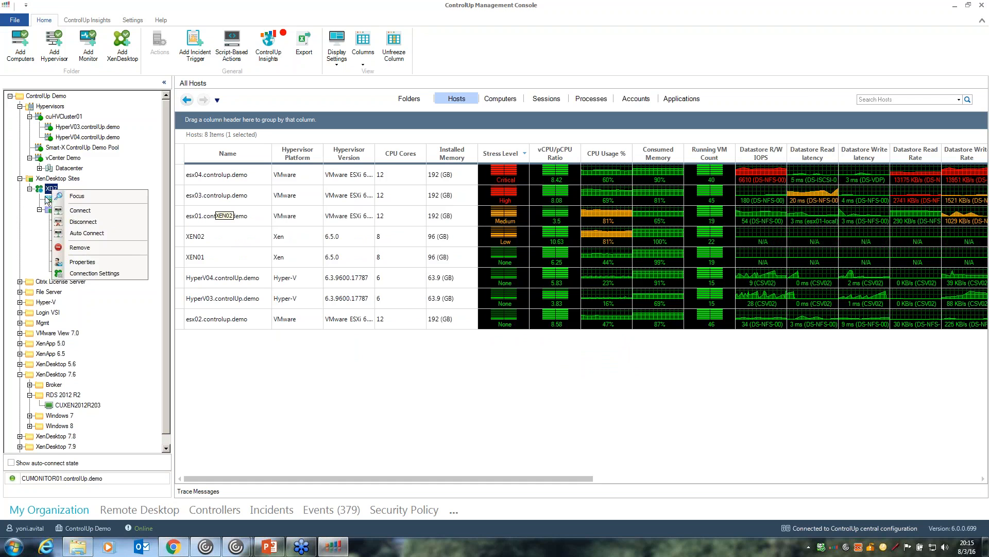
{"action": "left_click", "coordinate": [112, 279]}
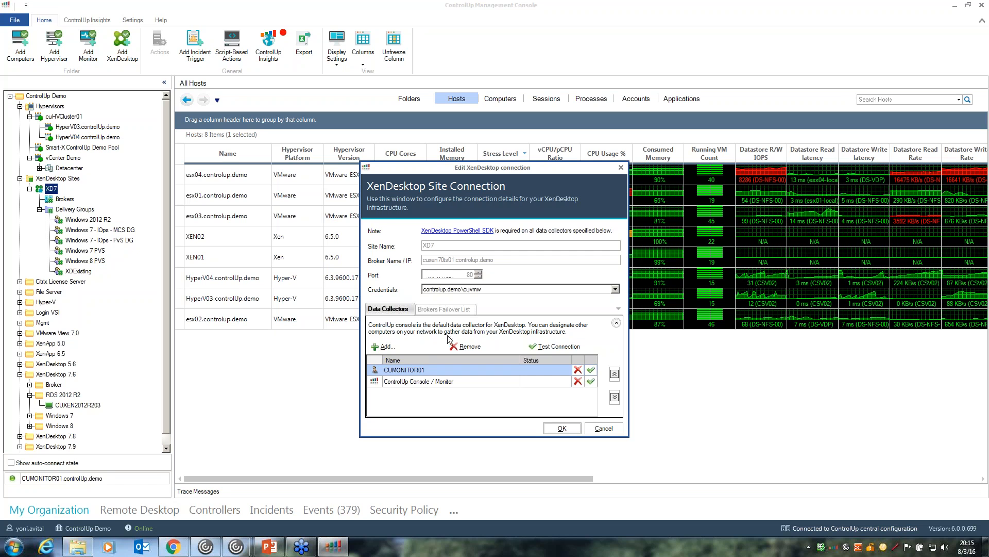
{"action": "left_click", "coordinate": [601, 427]}
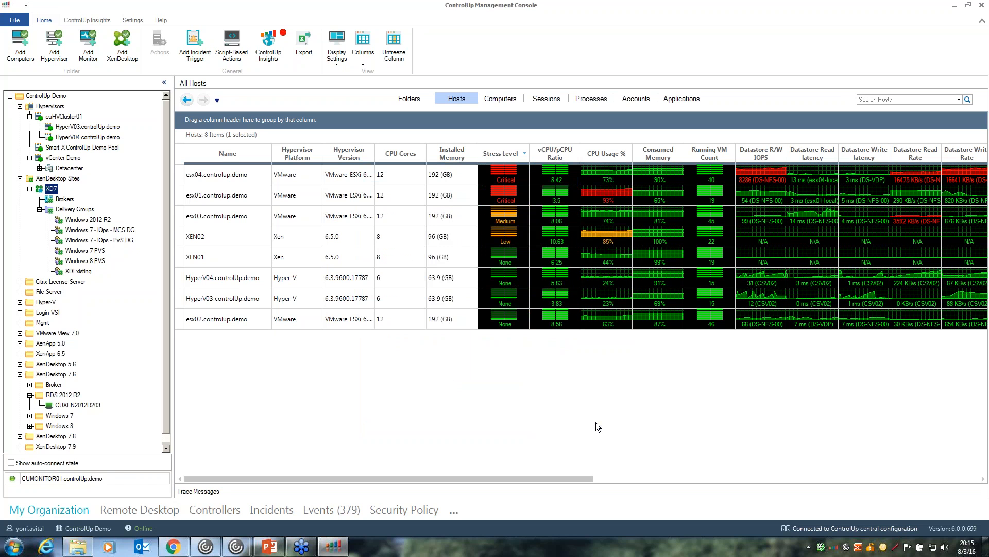
Look through the computers in the XenApp 6.5 folder of the organization tree, and collapse the folder again
{"action": "scroll", "coordinate": [150, 401], "scroll_direction": "down", "scroll_amount": 1}
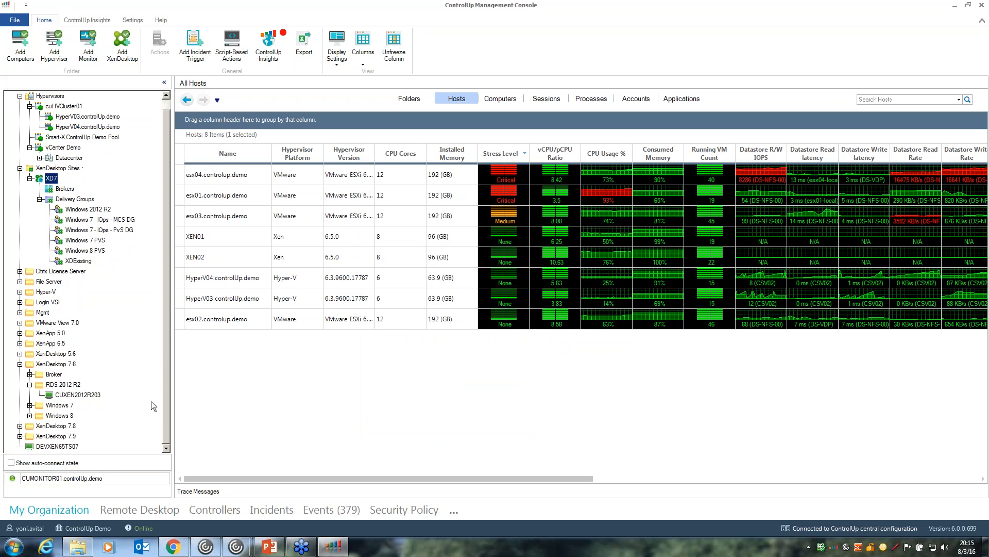
{"action": "left_click", "coordinate": [20, 342]}
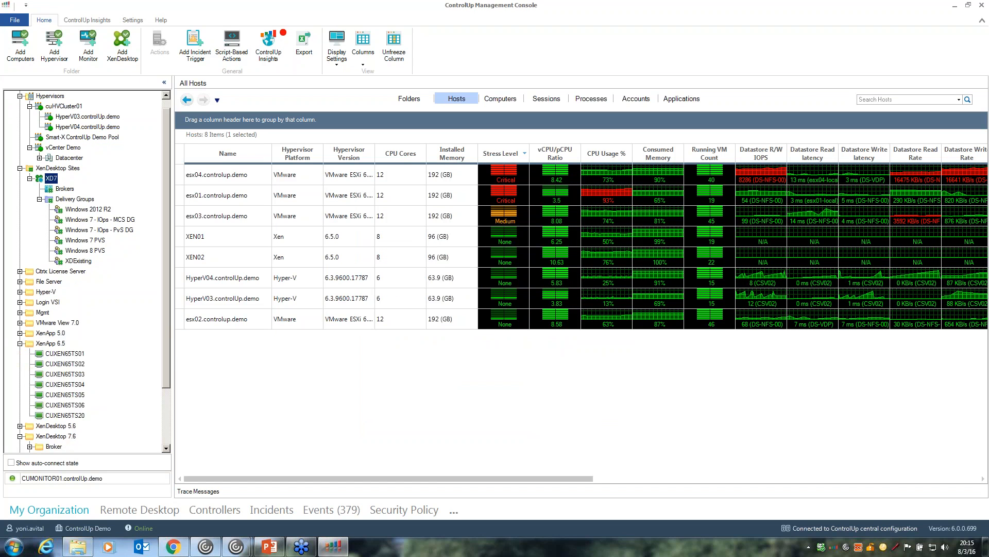
{"action": "left_click_drag", "start_coordinate": [166, 321], "coordinate": [161, 406]}
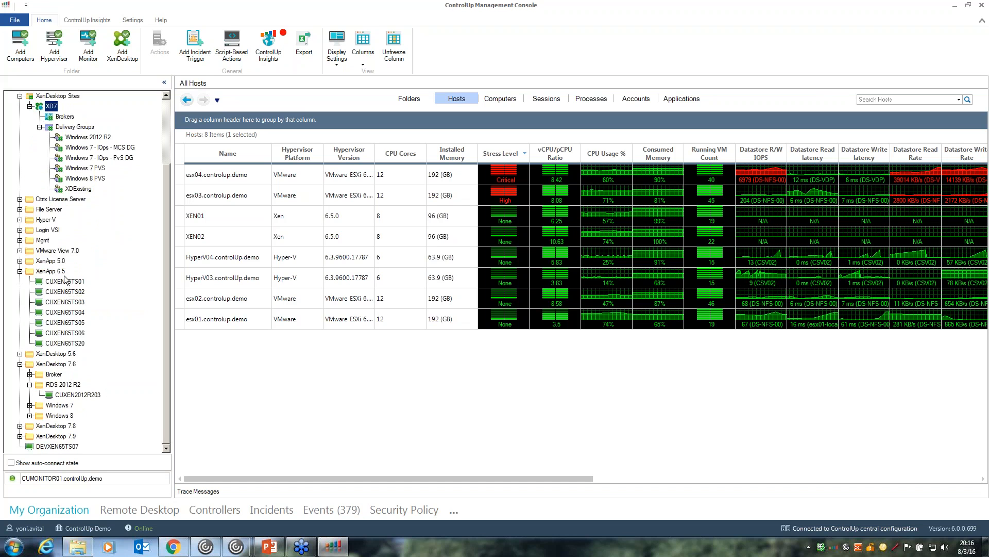
{"action": "left_click", "coordinate": [20, 271]}
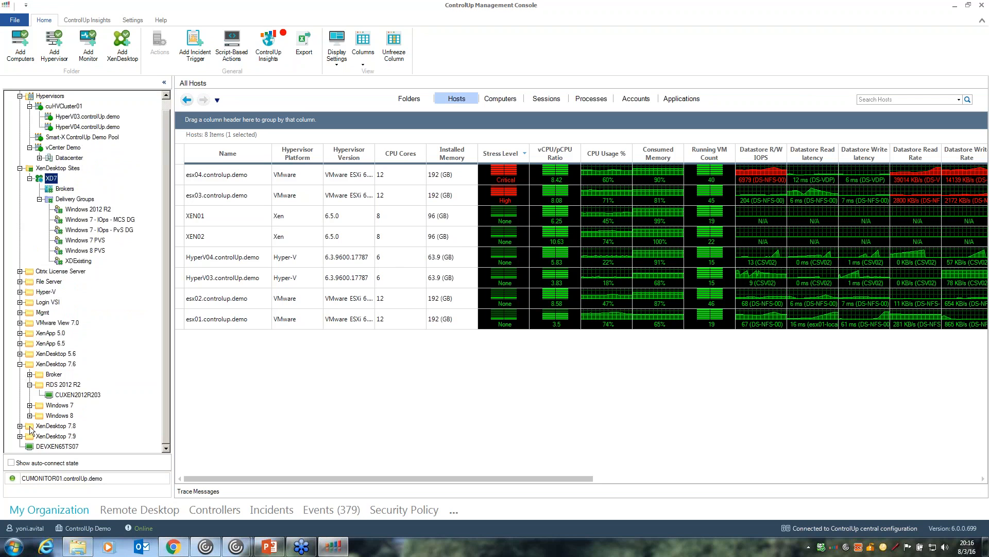
Expand the XenDesktop 7.9 folder and its Desktop VDA subfolder, and collapse the XD7 site's Delivery Groups
{"action": "left_click", "coordinate": [20, 435]}
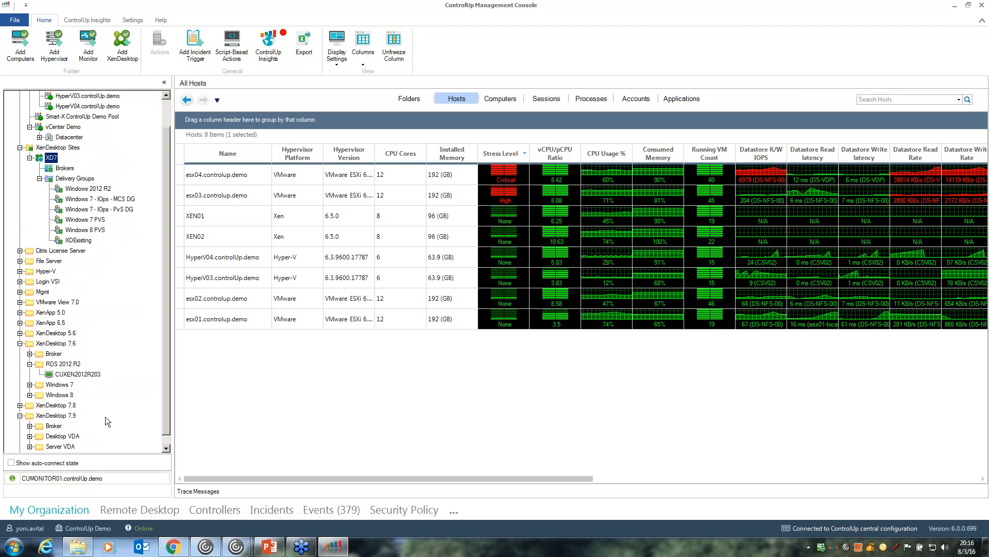
{"action": "left_click", "coordinate": [29, 436]}
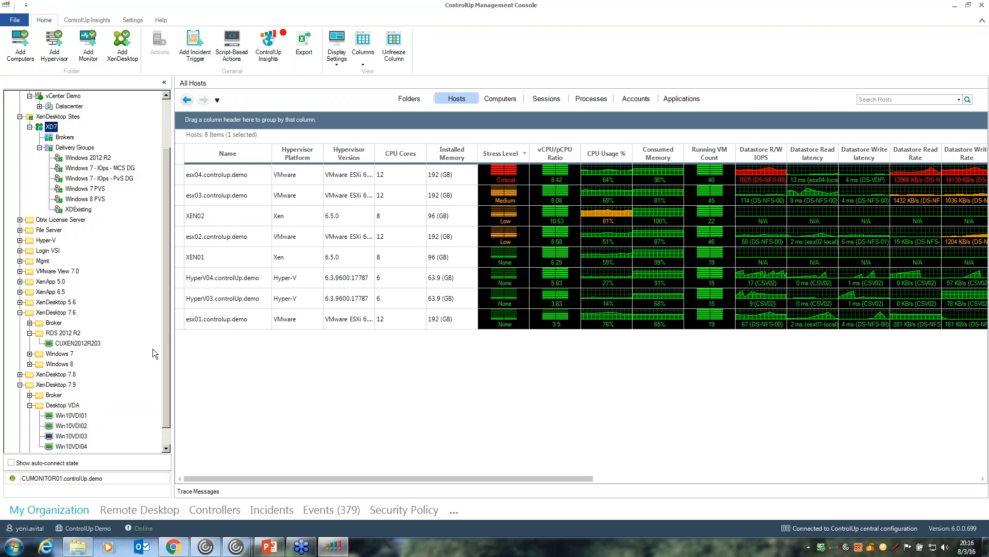
{"action": "scroll", "coordinate": [168, 190], "scroll_direction": "up", "scroll_amount": 2}
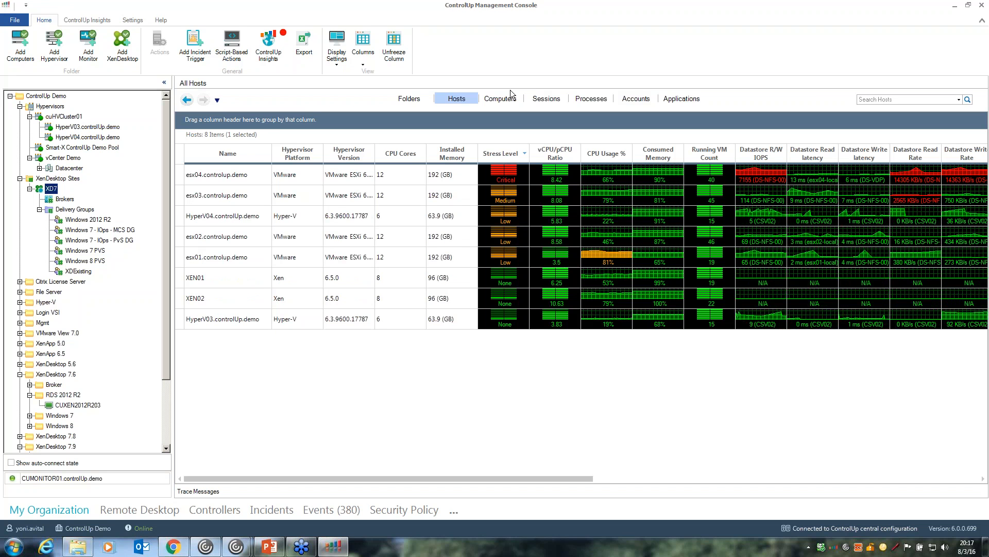
{"action": "left_click", "coordinate": [40, 210]}
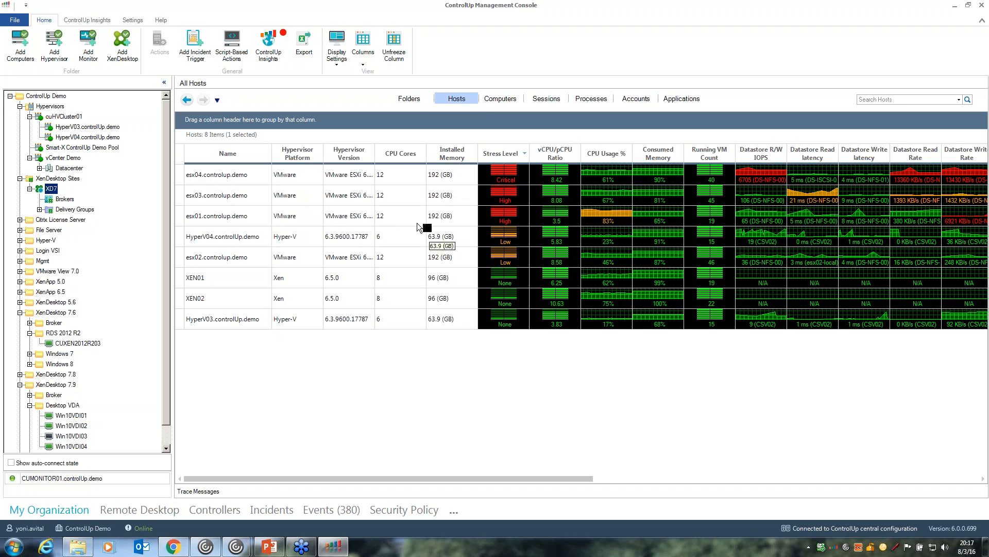
Examine the esx04.controlup.demo host's performance metrics and the counters contributing to its stress level
{"action": "left_click", "coordinate": [230, 177]}
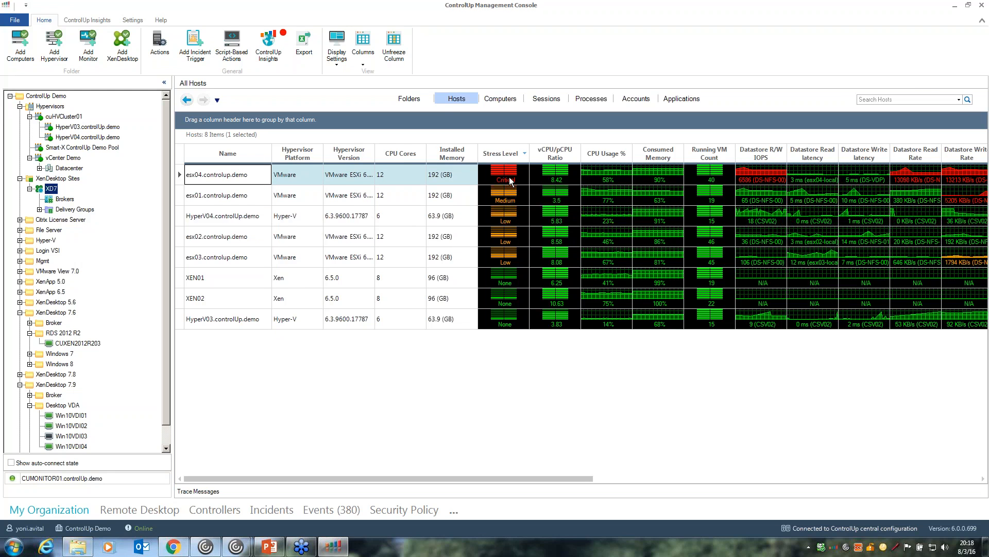
{"action": "left_click_drag", "start_coordinate": [558, 479], "coordinate": [683, 473]}
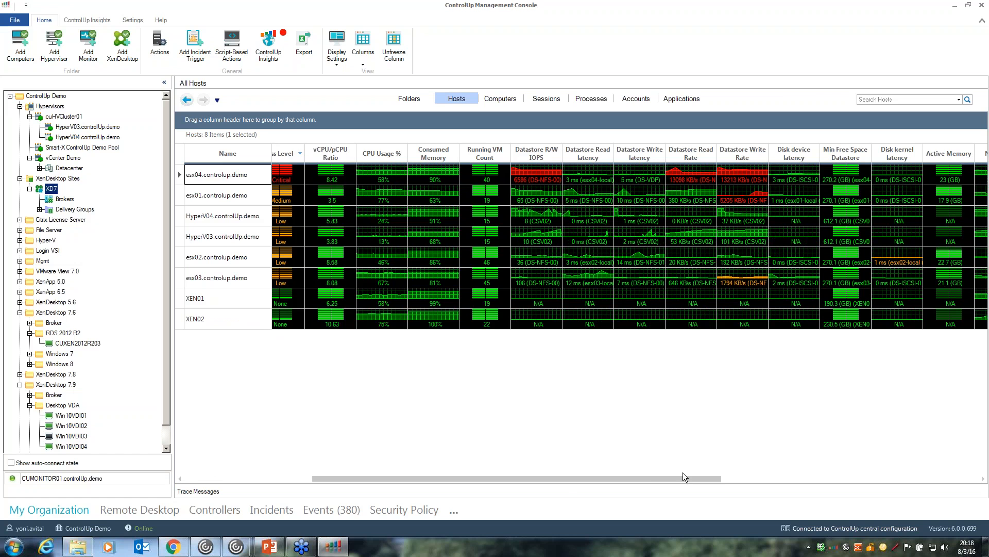
{"action": "left_click_drag", "start_coordinate": [685, 477], "coordinate": [631, 478]}
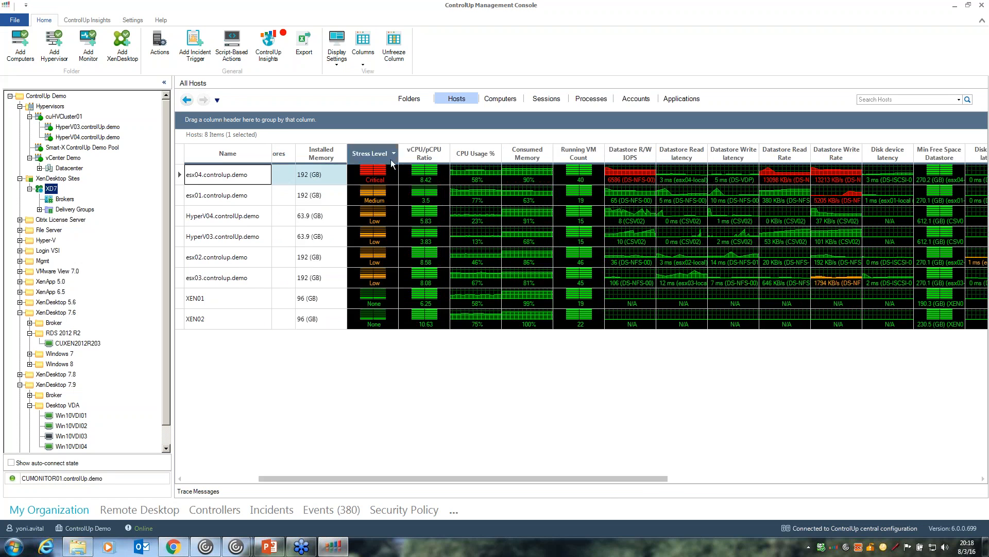
{"action": "left_click", "coordinate": [376, 179]}
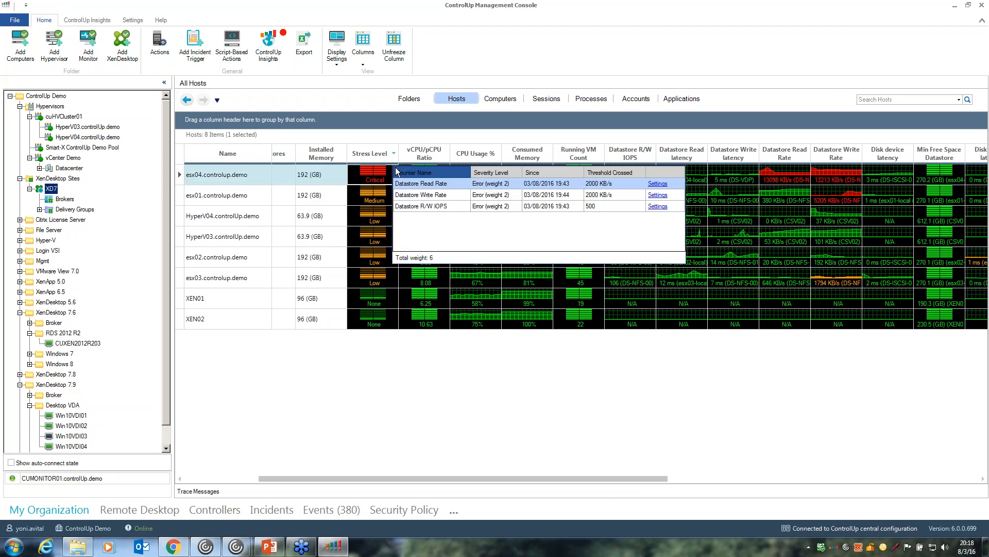
{"action": "left_click", "coordinate": [443, 196]}
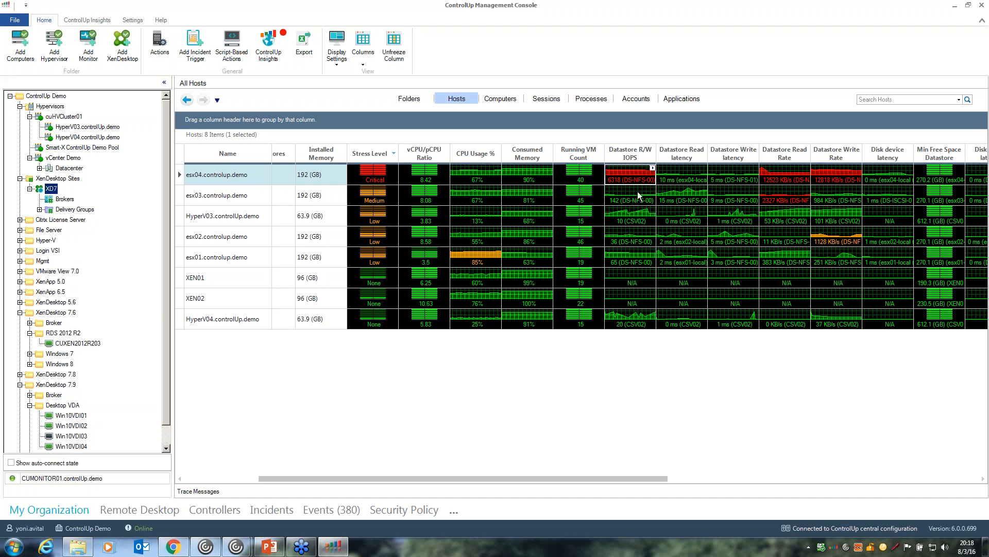
Drill down into the computers on host esx04.controlup.demo and apply the Detailed View - I/O column preset
{"action": "double_click", "coordinate": [251, 178]}
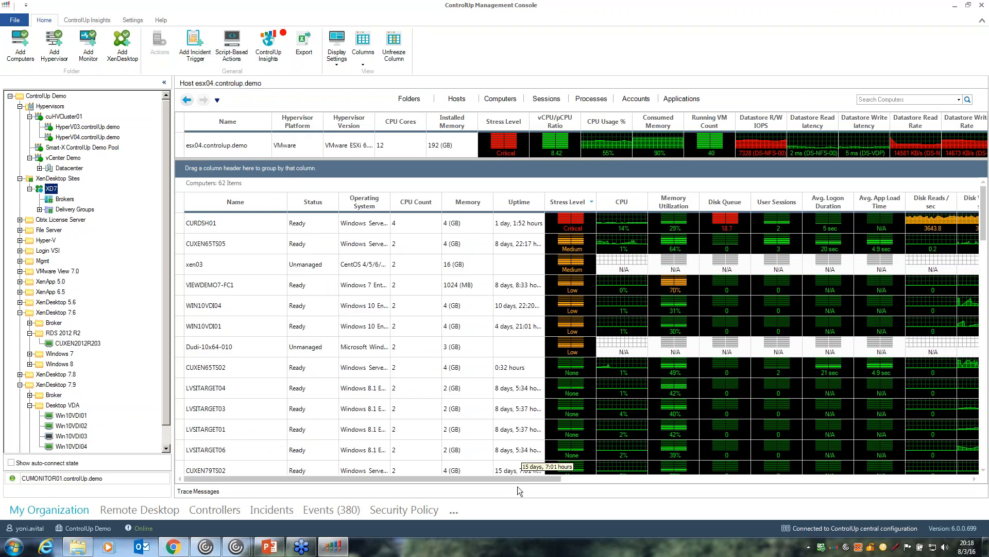
{"action": "left_click", "coordinate": [362, 63]}
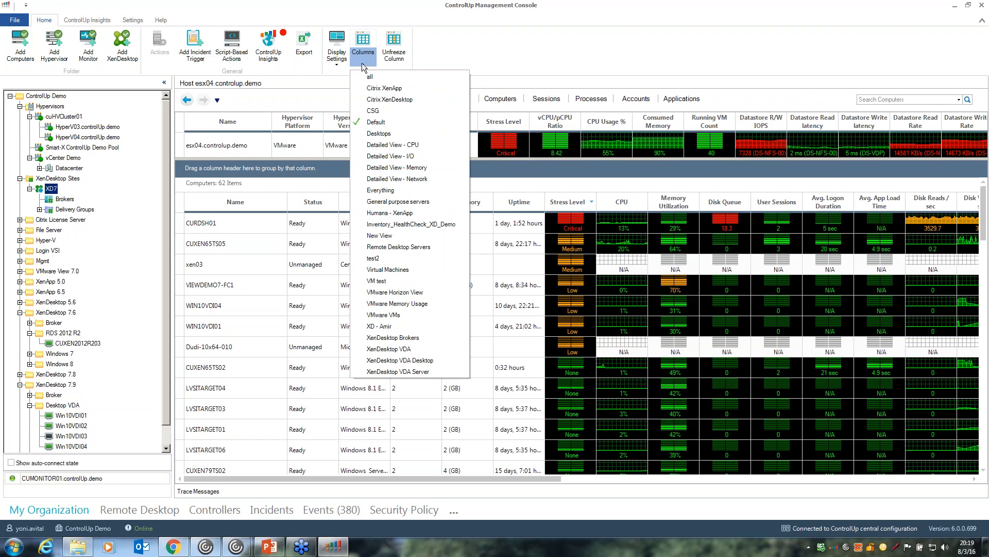
{"action": "left_click", "coordinate": [414, 156]}
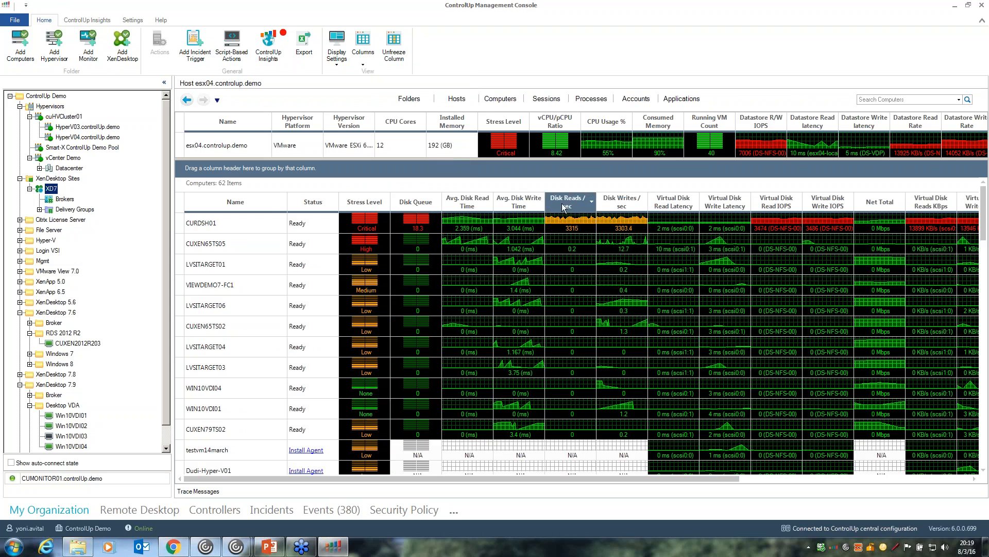
Inspect CURDSH01's disk metrics and sort the computers by Virtual Disk Read IOPS, Disk Reads / sec, and finally Disk Writes / sec
{"action": "left_click", "coordinate": [221, 226]}
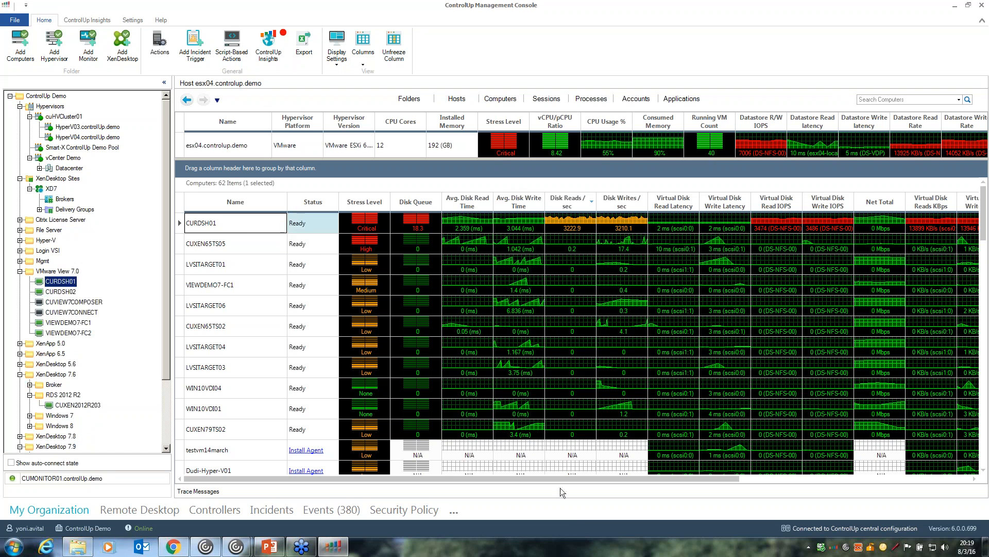
{"action": "left_click_drag", "start_coordinate": [551, 477], "coordinate": [617, 476]}
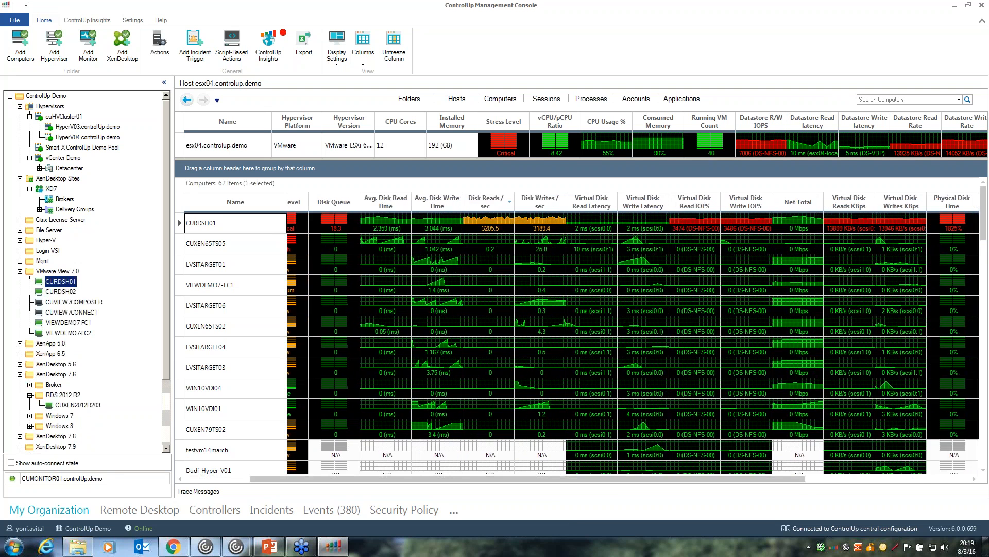
{"action": "left_click", "coordinate": [686, 206]}
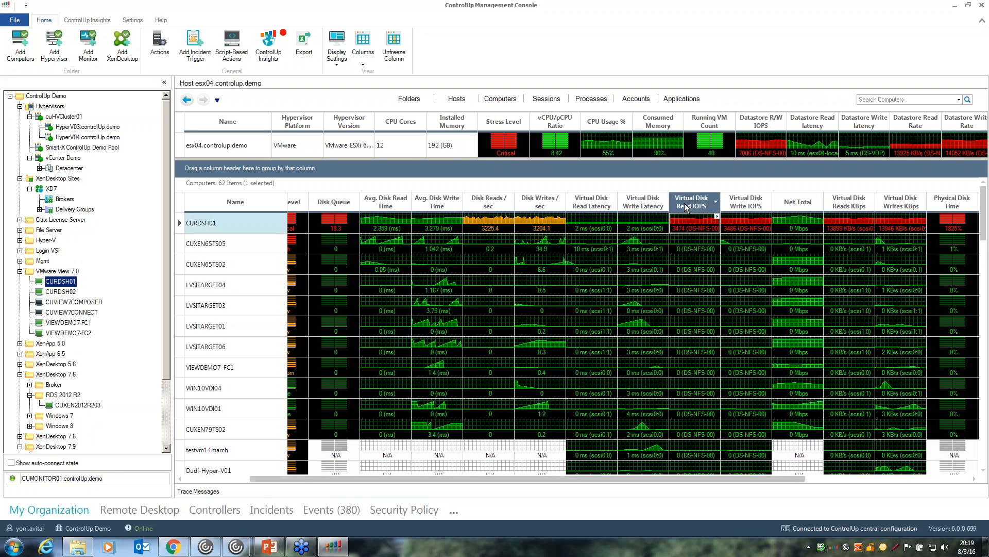
{"action": "left_click", "coordinate": [487, 202]}
{"action": "left_click", "coordinate": [550, 202]}
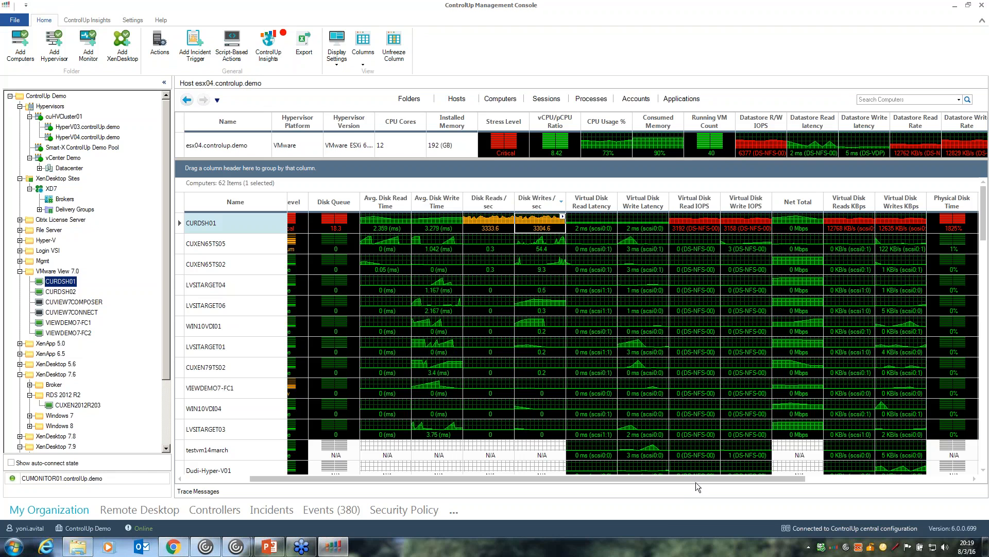
{"action": "left_click_drag", "start_coordinate": [697, 481], "coordinate": [625, 481]}
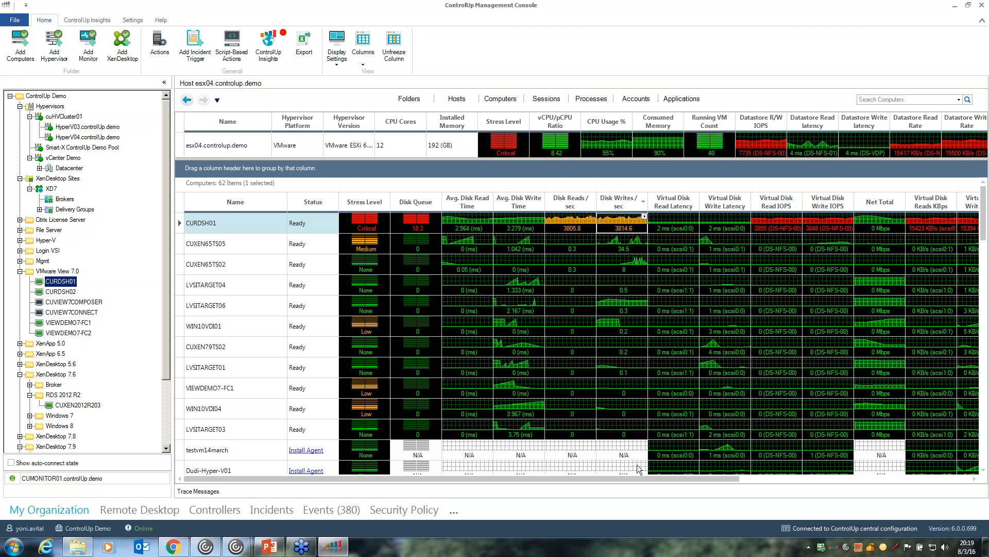
Drill down into computer CURDSH01 to show its user sessions
{"action": "left_click", "coordinate": [243, 220]}
{"action": "double_click", "coordinate": [243, 221]}
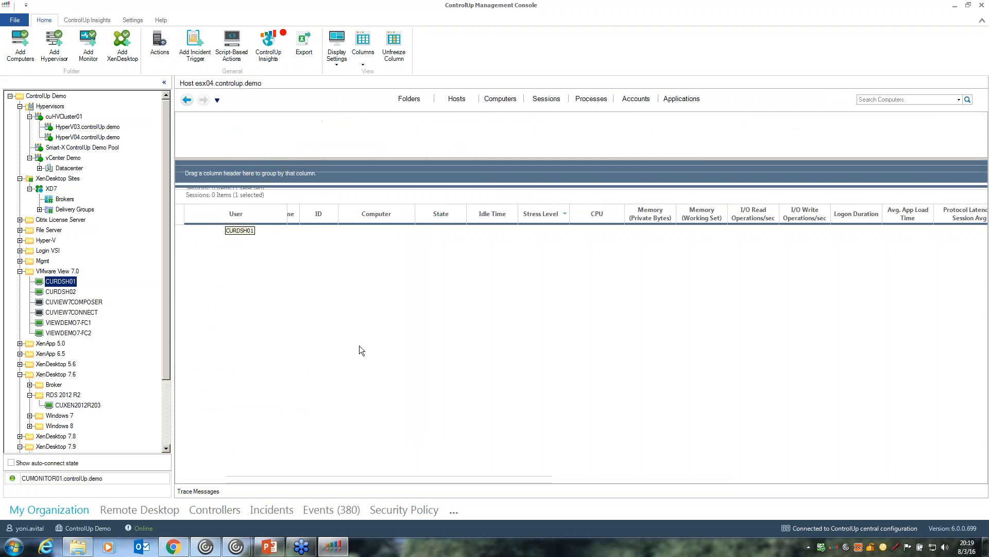
{"action": "left_click_drag", "start_coordinate": [372, 475], "coordinate": [330, 476]}
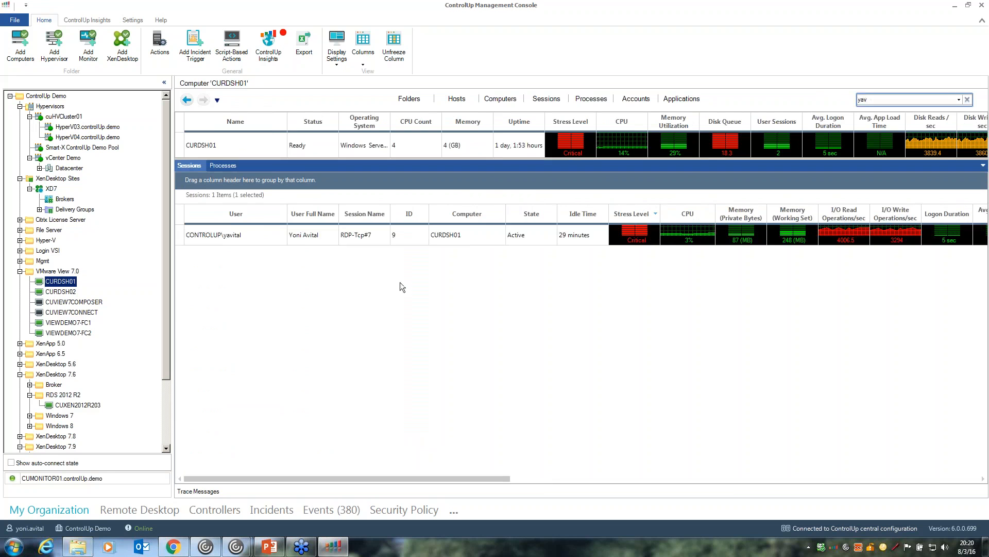
Examine the user session on CURDSH01, including its client and logon details and its I/O read and write operations
{"action": "left_click", "coordinate": [248, 243]}
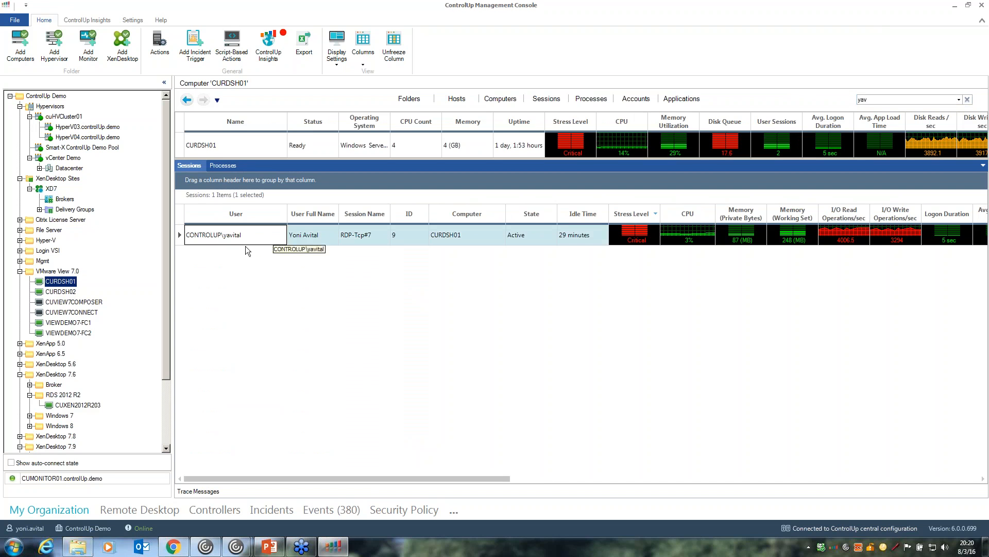
{"action": "left_click_drag", "start_coordinate": [434, 479], "coordinate": [562, 477]}
{"action": "left_click_drag", "start_coordinate": [666, 482], "coordinate": [736, 478]}
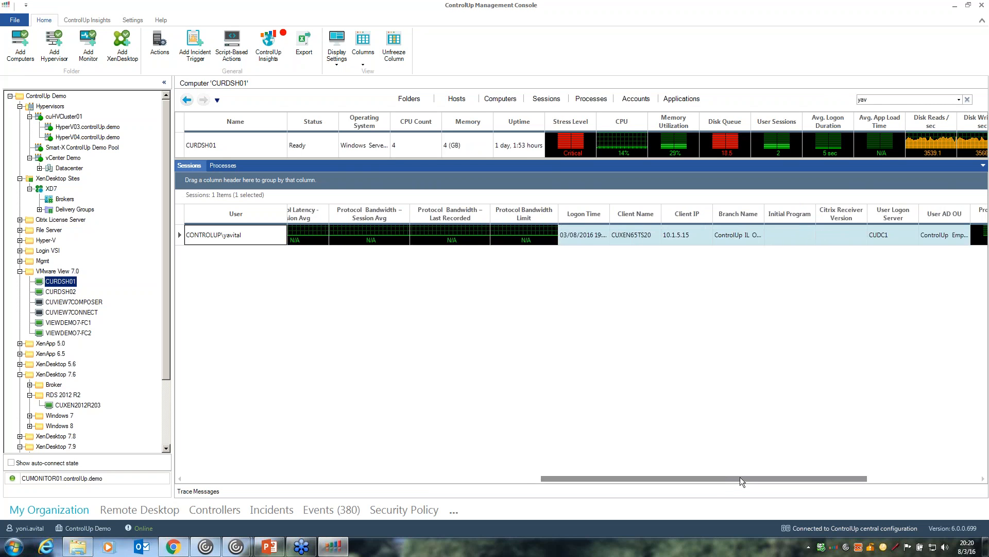
{"action": "left_click_drag", "start_coordinate": [652, 478], "coordinate": [442, 450]}
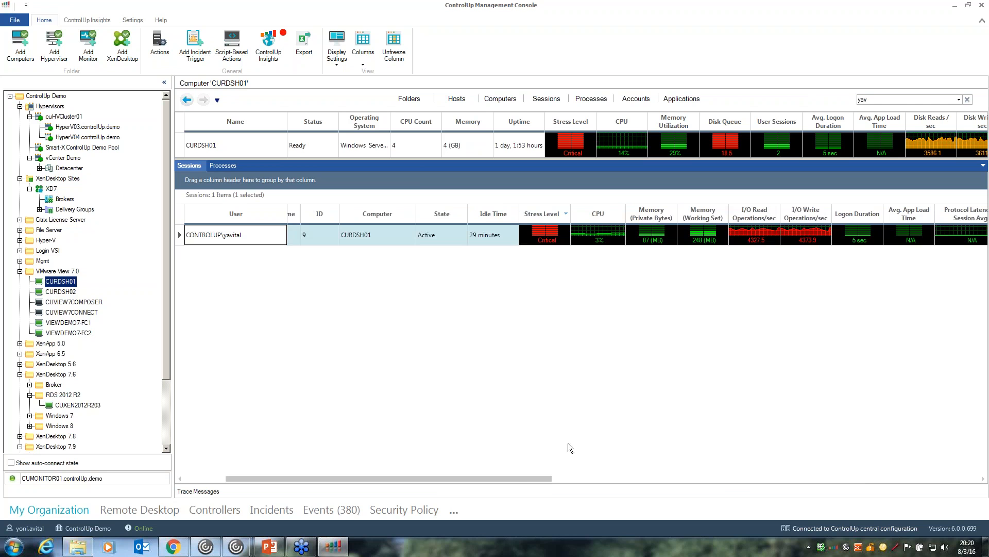
Check the session's I/O read and write operations and drill down into the session to list its processes
{"action": "left_click_drag", "start_coordinate": [532, 478], "coordinate": [639, 476]}
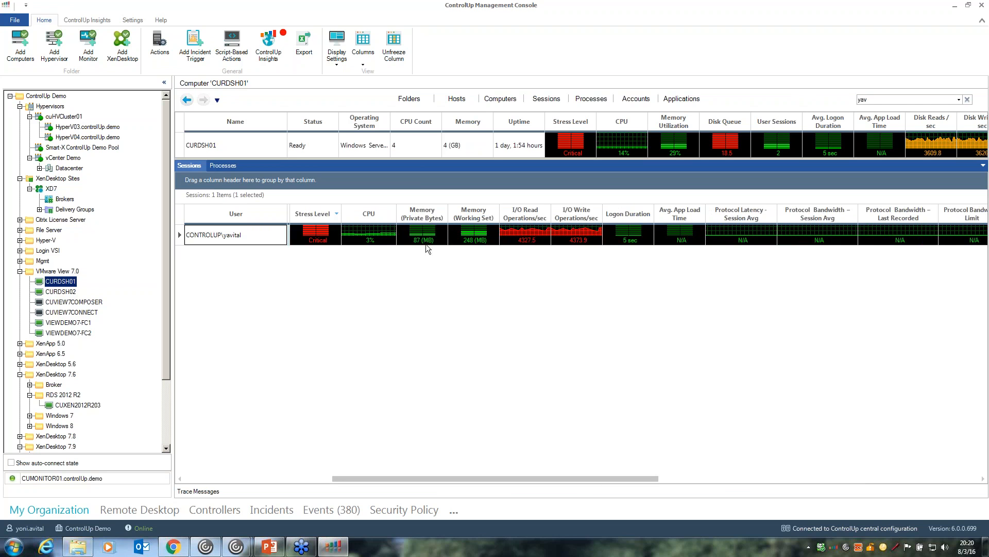
{"action": "left_click", "coordinate": [514, 234]}
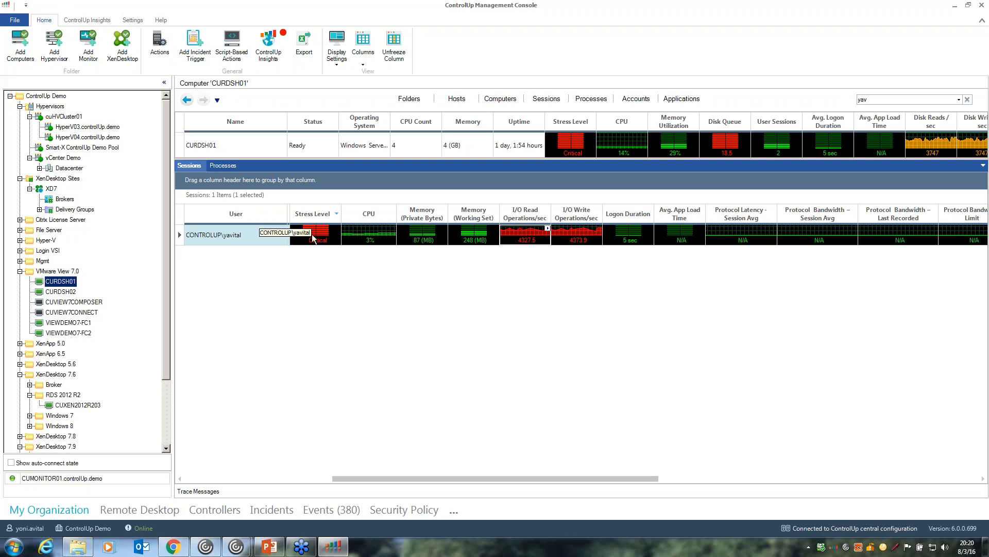
{"action": "left_click", "coordinate": [586, 234]}
{"action": "left_click", "coordinate": [517, 231]}
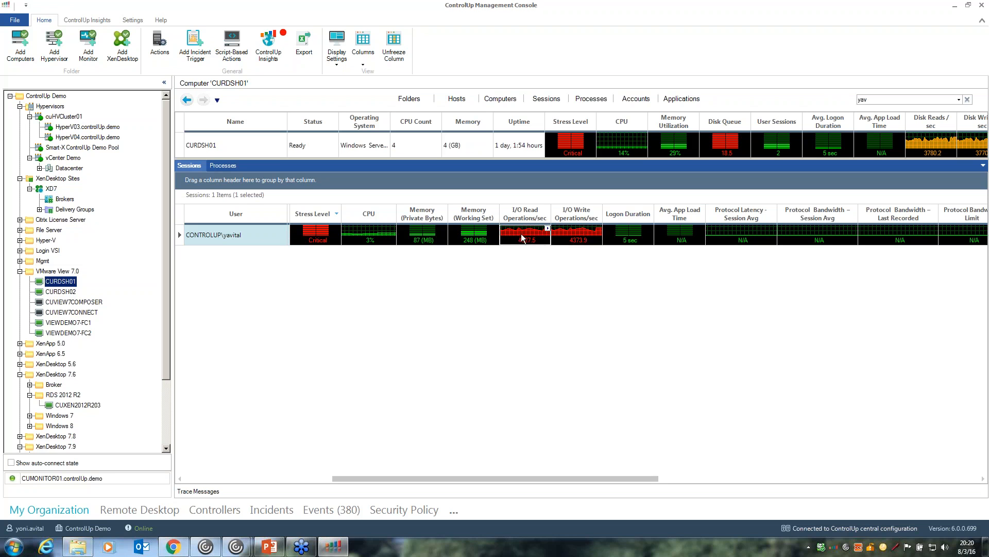
{"action": "double_click", "coordinate": [247, 237]}
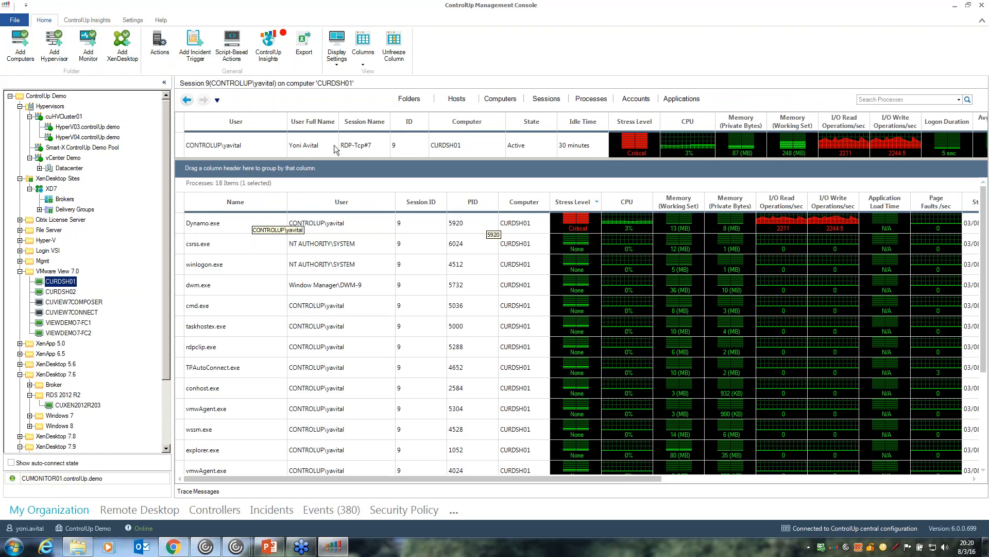
Inspect the Dynamo.exe process, including its I/O read and write operations, command line and description
{"action": "left_click", "coordinate": [239, 226]}
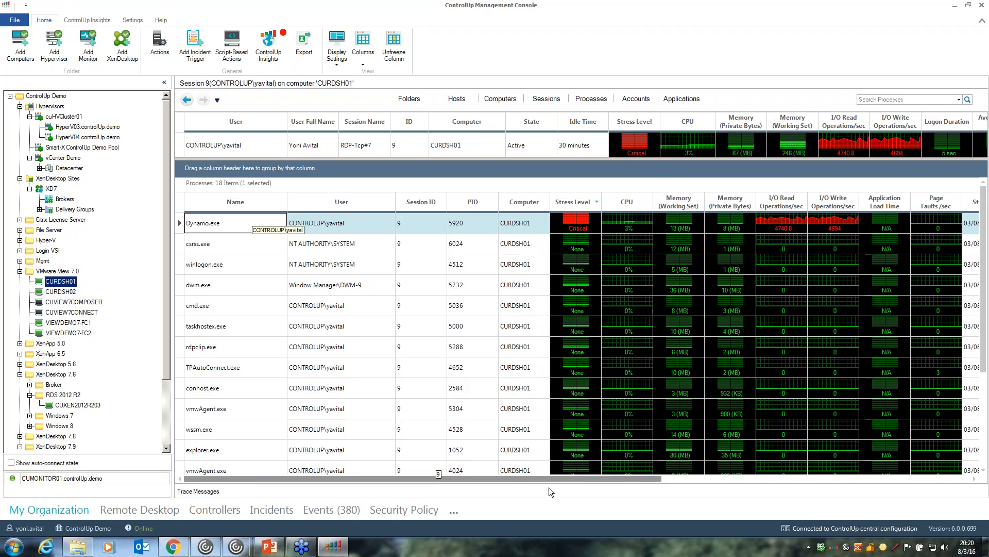
{"action": "scroll", "coordinate": [549, 487], "scroll_direction": "right", "scroll_amount": 3}
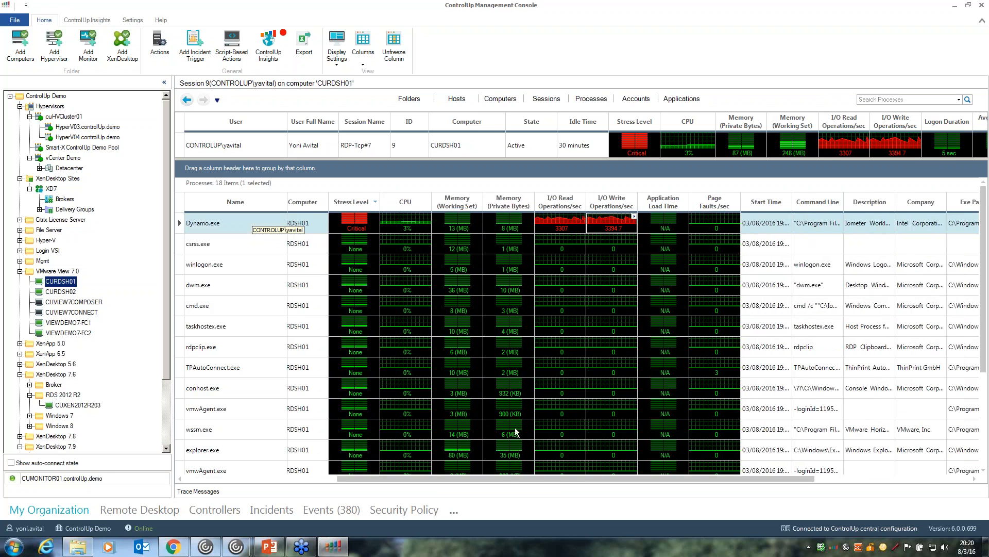
{"action": "left_click_drag", "start_coordinate": [501, 478], "coordinate": [369, 477]}
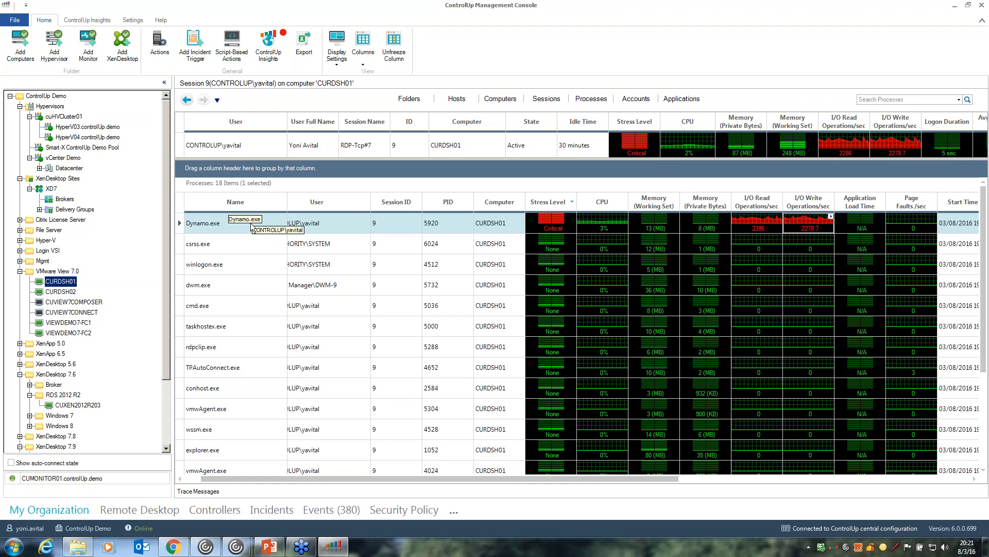
Get a screenshot of the user's session on CURDSH01 without notifying the user
{"action": "right_click", "coordinate": [231, 148]}
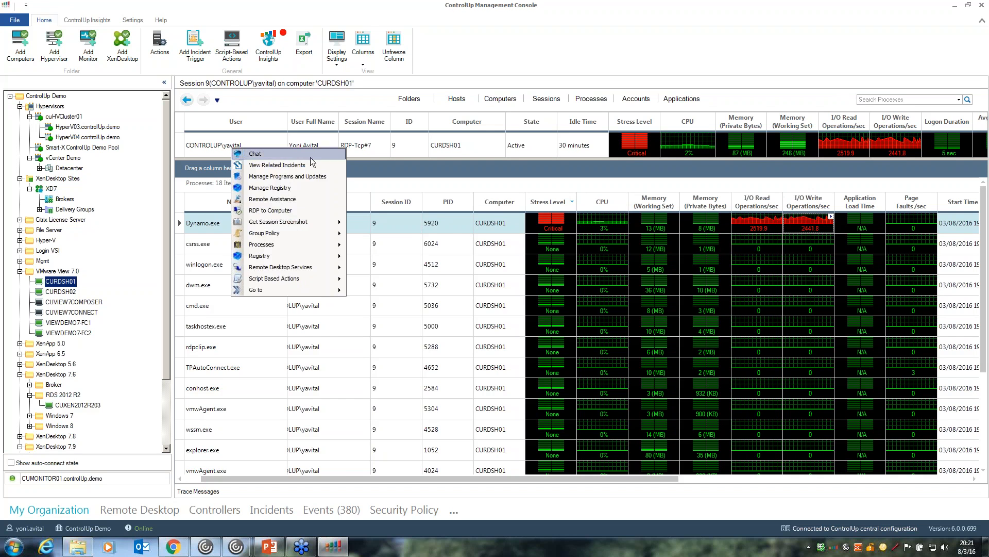
{"action": "mouse_move", "coordinate": [314, 224]}
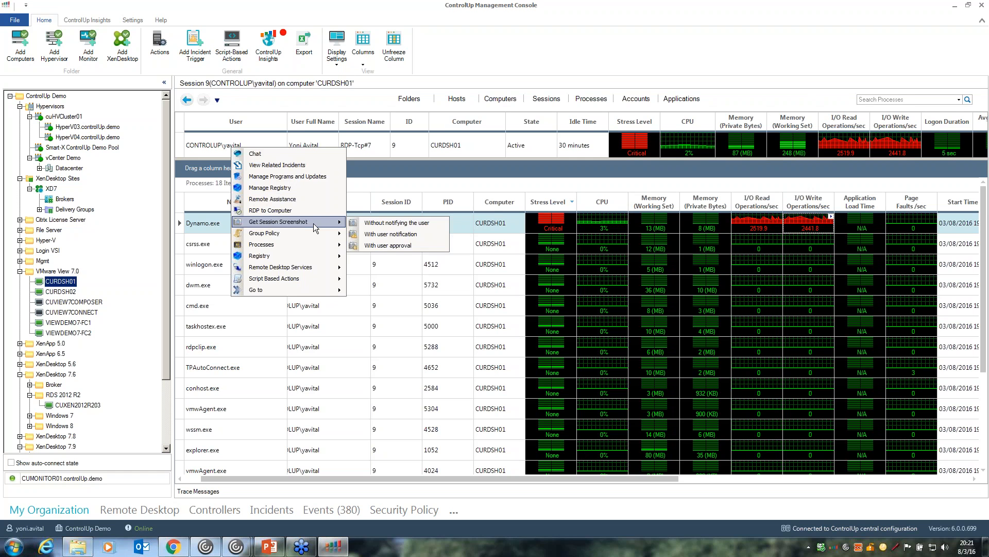
{"action": "left_click", "coordinate": [390, 228]}
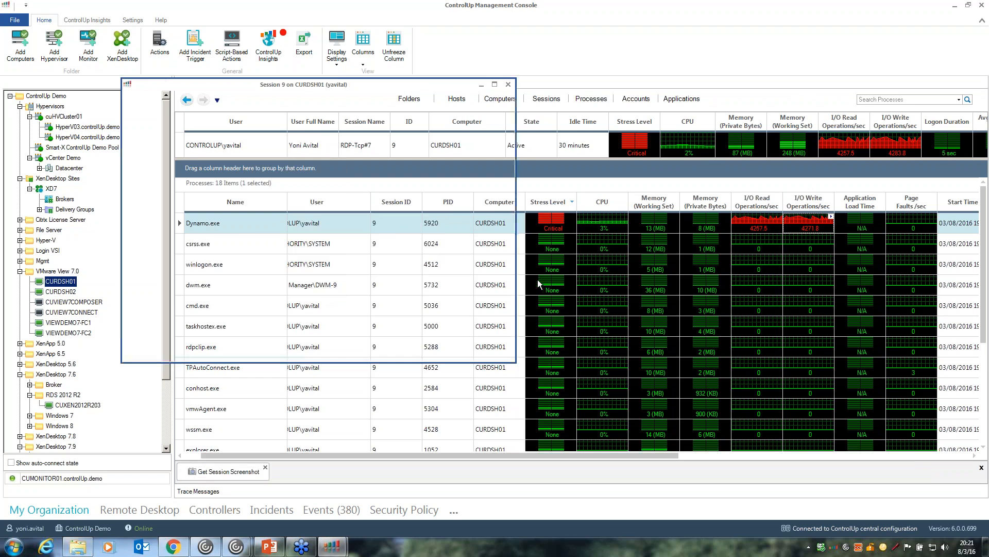
Enlarge the session screenshot to examine the Iometer results on the user's desktop, and close it
{"action": "left_click_drag", "start_coordinate": [334, 84], "coordinate": [395, 53]}
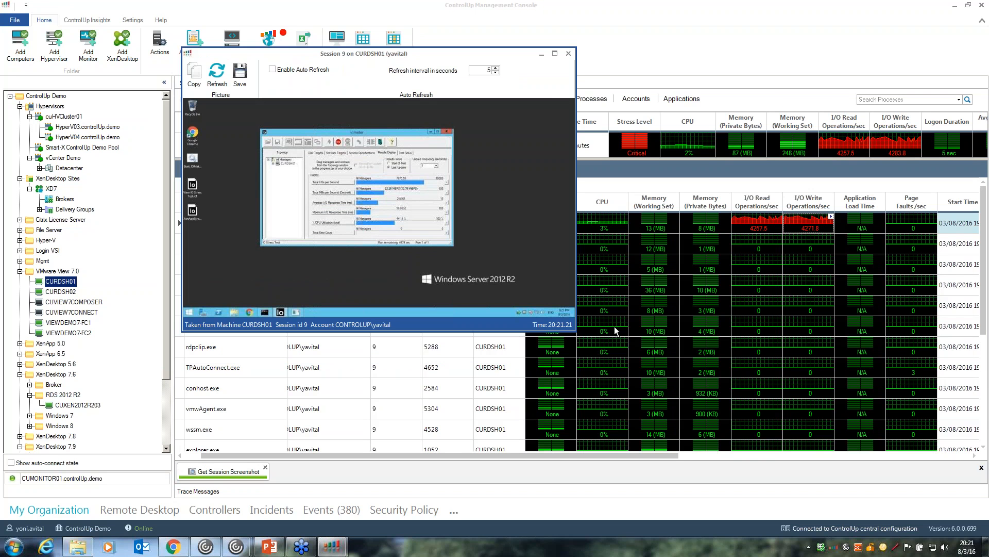
{"action": "left_click_drag", "start_coordinate": [575, 330], "coordinate": [732, 452]}
{"action": "left_click_drag", "start_coordinate": [436, 56], "coordinate": [606, 66]}
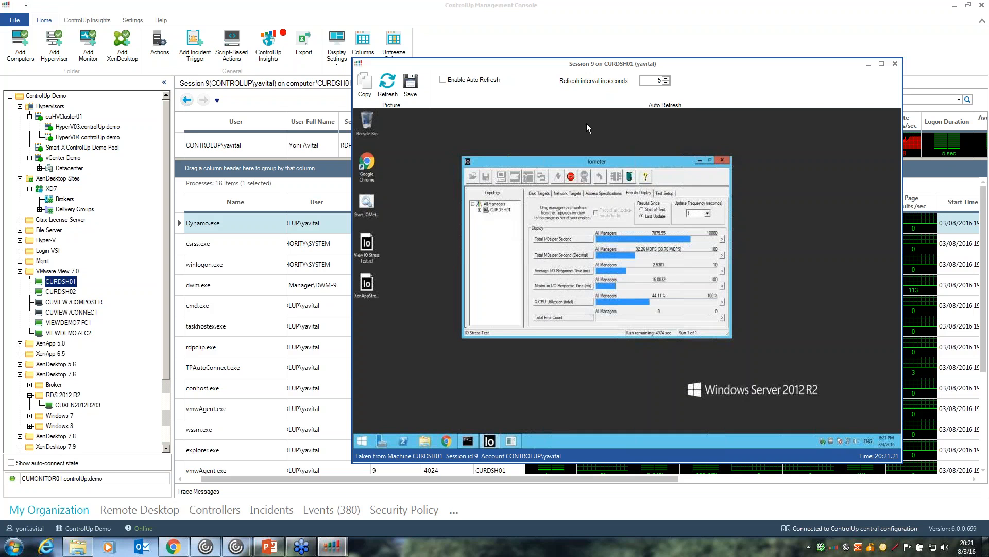
{"action": "double_click", "coordinate": [613, 69]}
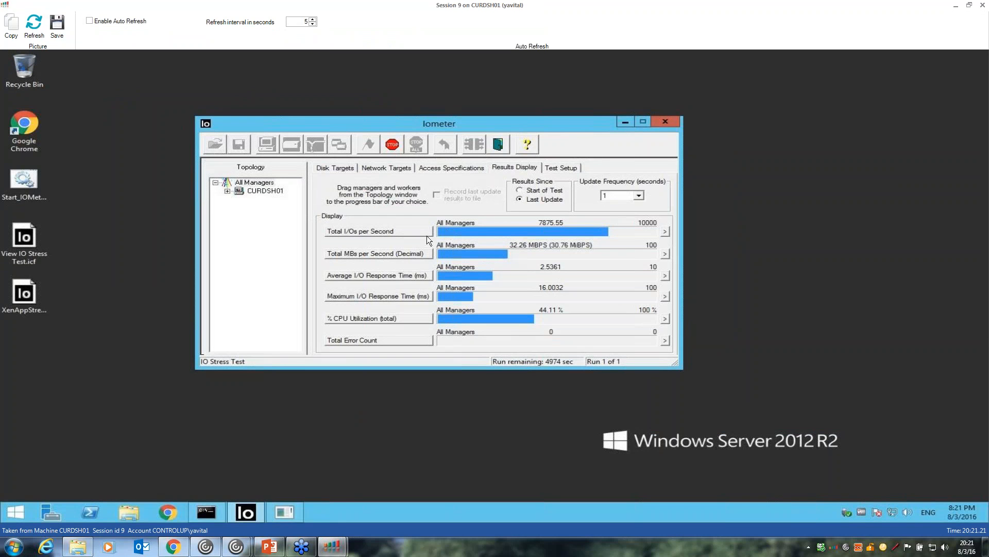
{"action": "double_click", "coordinate": [462, 8]}
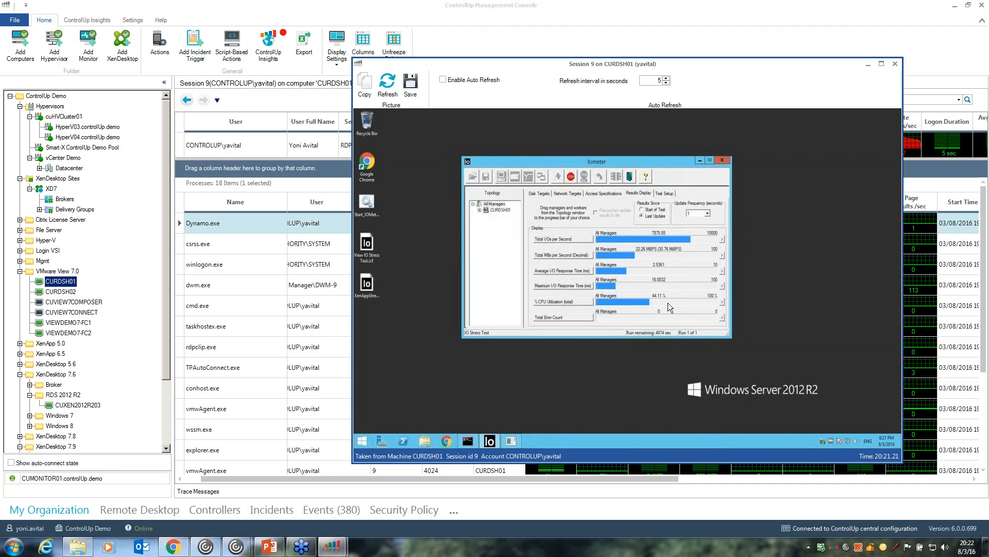
{"action": "double_click", "coordinate": [359, 65]}
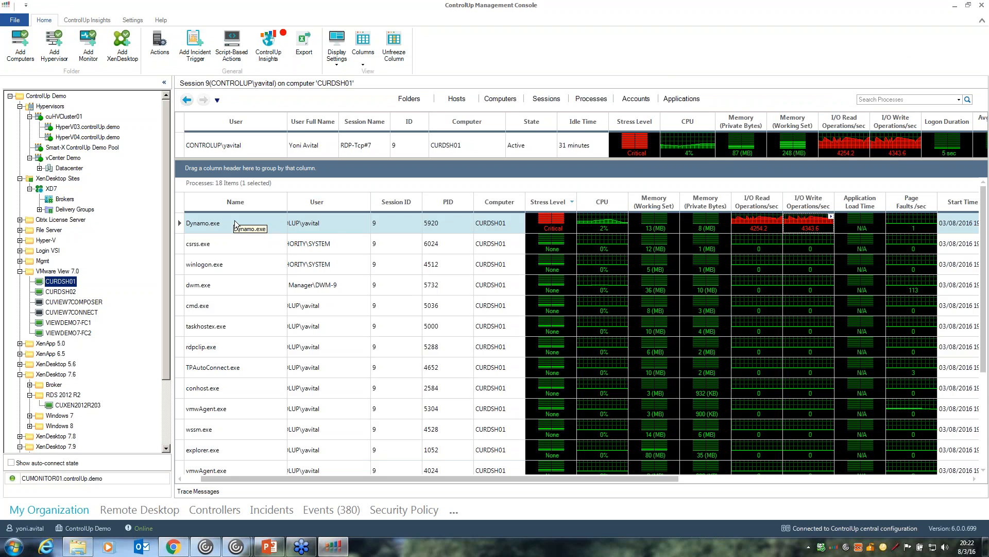
Kill the Dynamo.exe process in the user's session on CURDSH01
{"action": "right_click", "coordinate": [234, 220]}
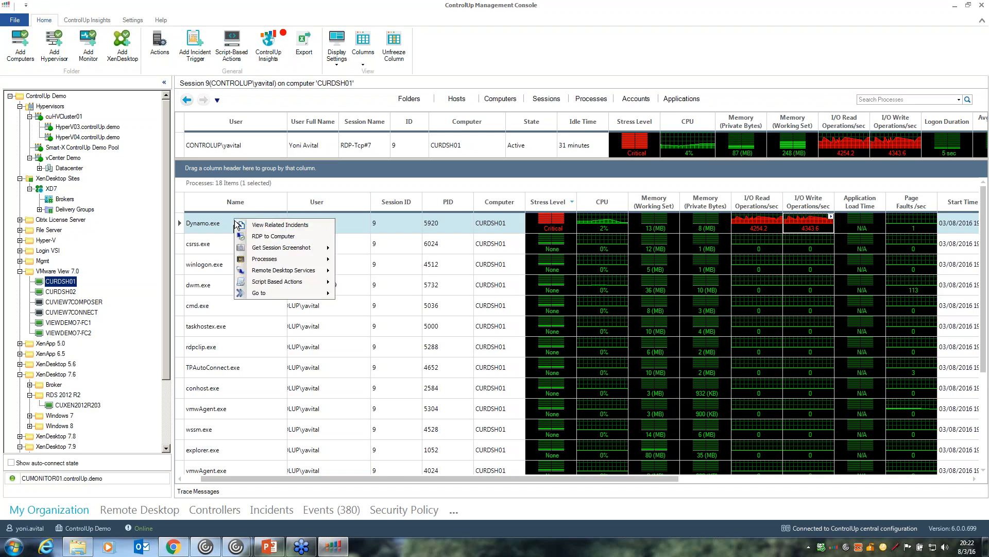
{"action": "mouse_move", "coordinate": [297, 259]}
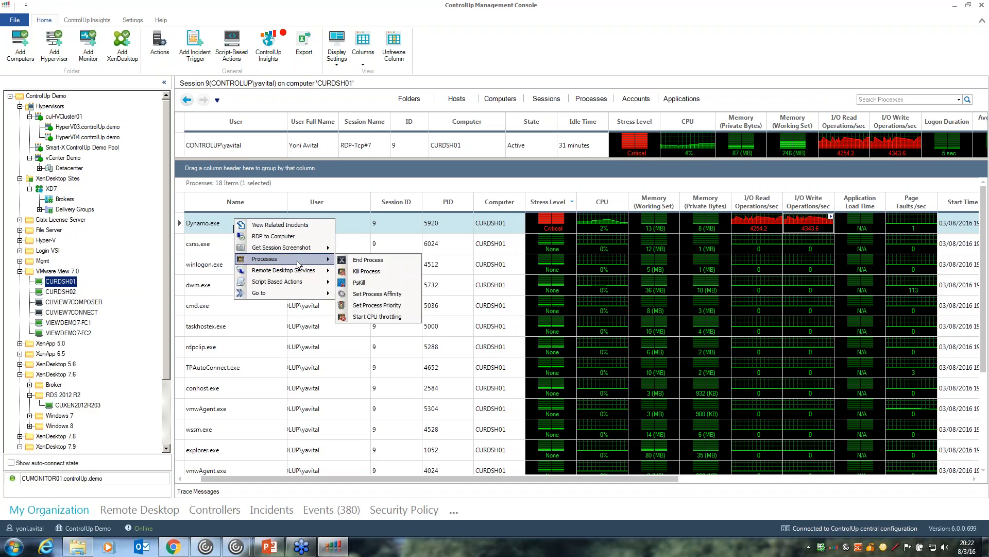
{"action": "left_click", "coordinate": [375, 273]}
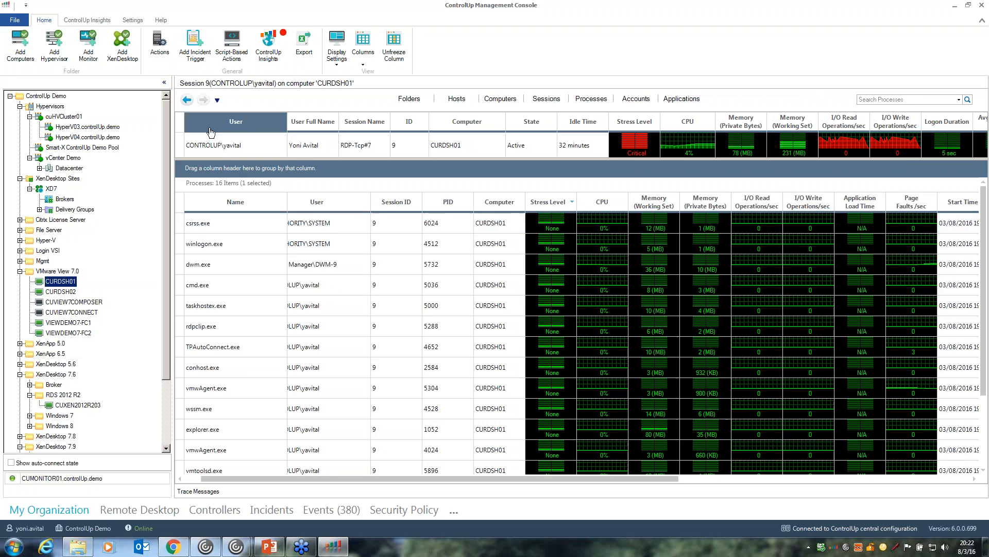
Return to the computers on host esx04.controlup.demo and apply the Detailed View - I/O column preset
{"action": "left_click", "coordinate": [188, 102]}
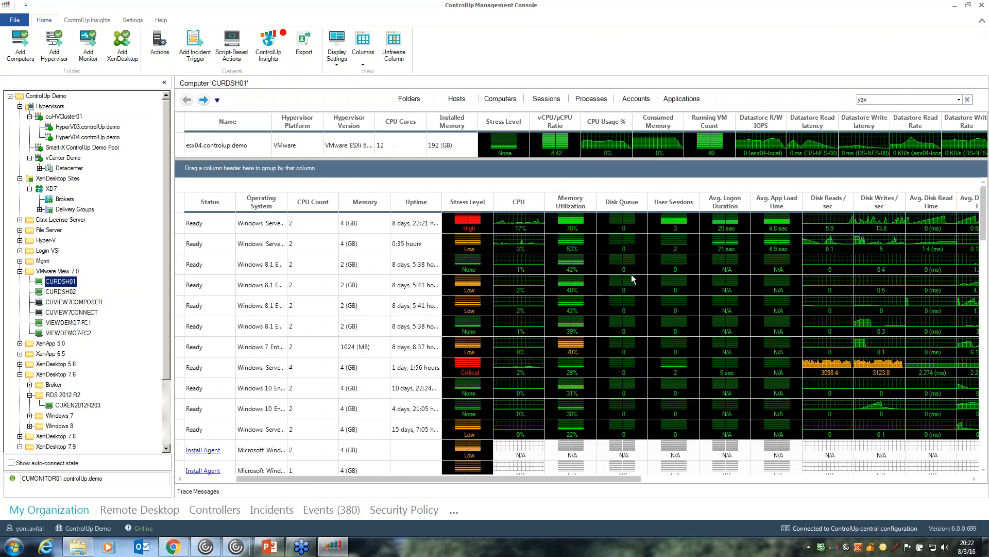
{"action": "left_click", "coordinate": [362, 66]}
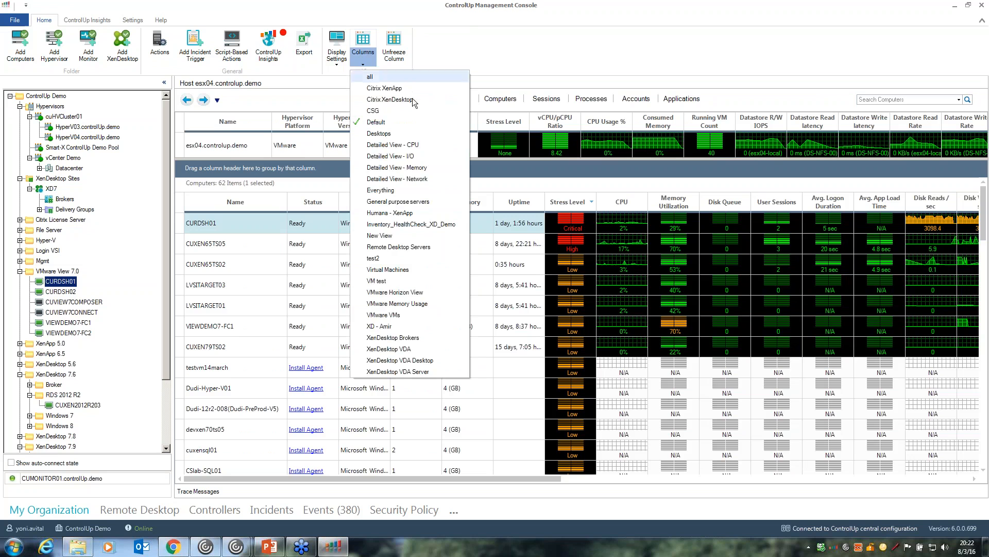
{"action": "left_click", "coordinate": [397, 158]}
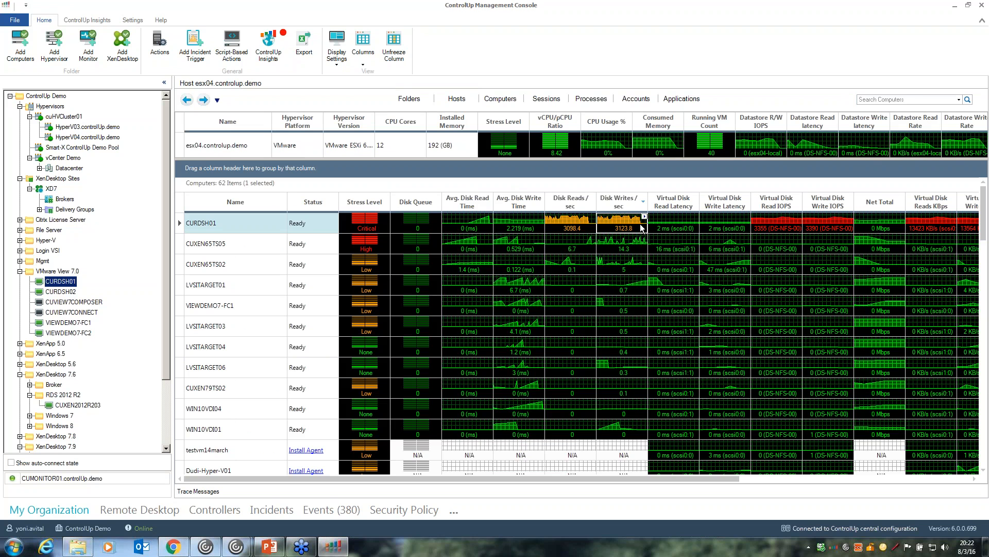
Go back to the list of all hosts and examine their datastore IOPS and latency metrics
{"action": "left_click", "coordinate": [187, 100]}
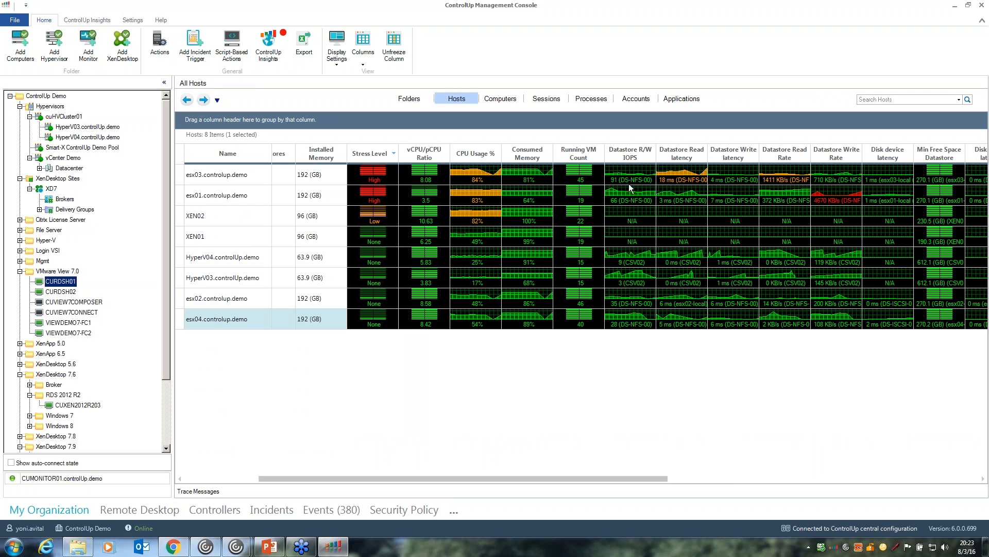
{"action": "left_click_drag", "start_coordinate": [635, 178], "coordinate": [628, 300]}
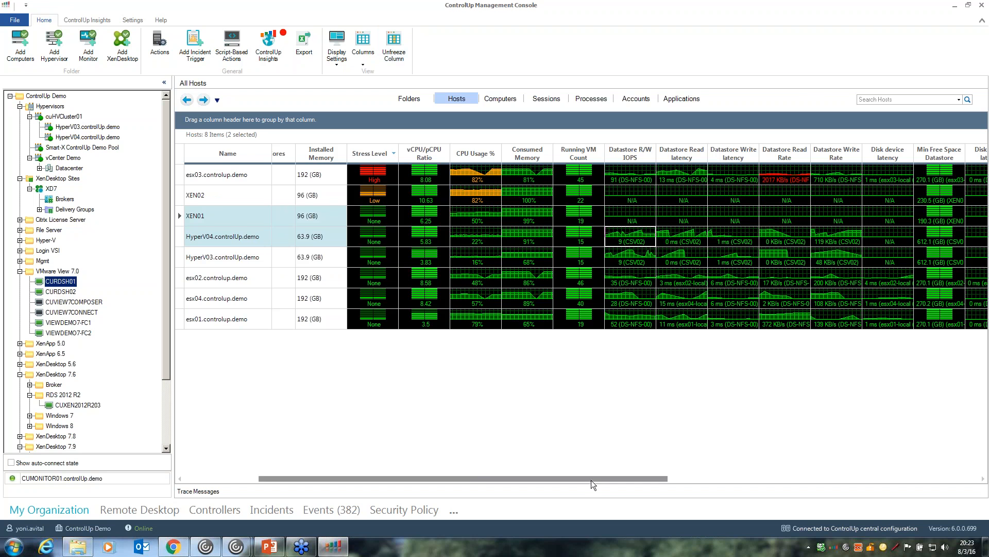
{"action": "left_click_drag", "start_coordinate": [465, 475], "coordinate": [390, 476]}
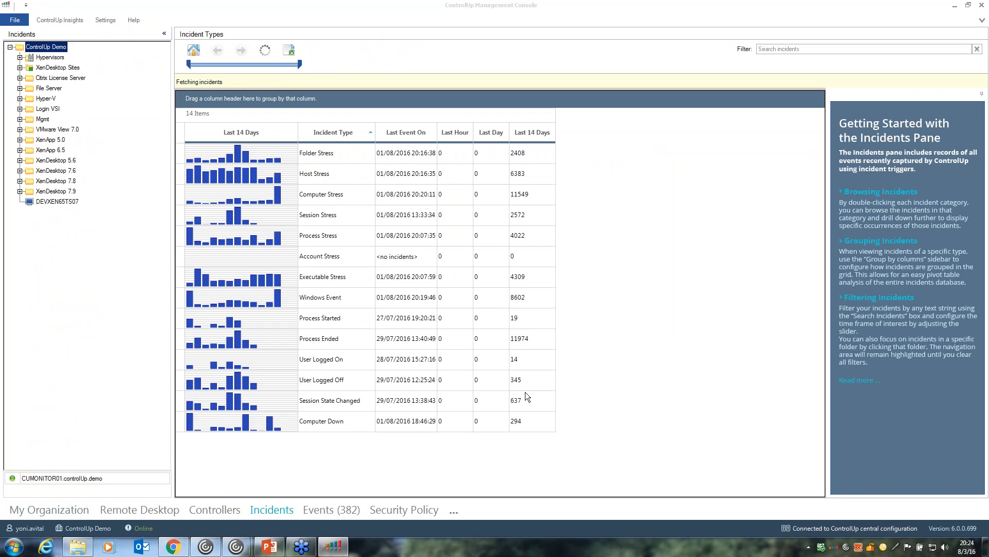
Filter the Windows Event incidents by 1000 and drill down into the DCOM incidents of CUMONITOR01.controlUp.demo
{"action": "left_click", "coordinate": [316, 298]}
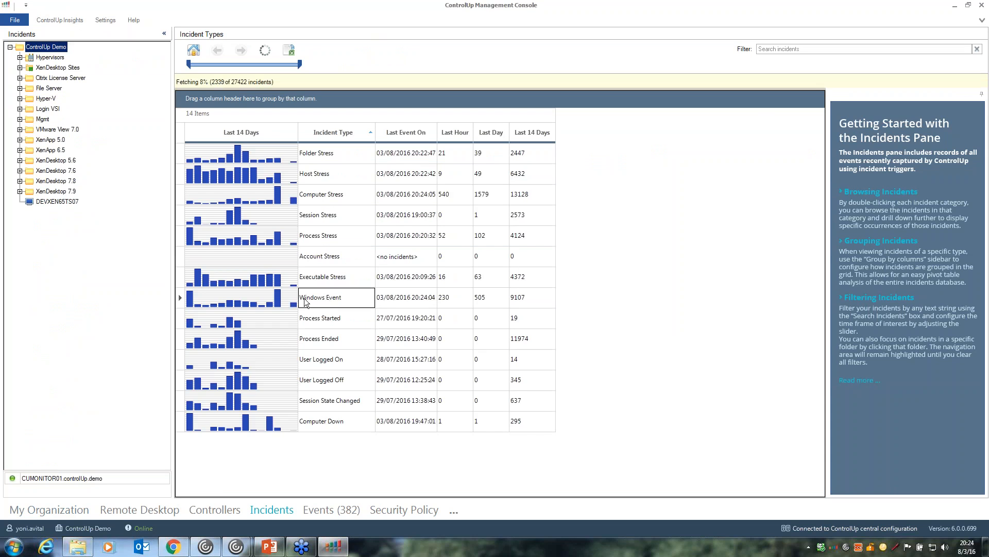
{"action": "double_click", "coordinate": [354, 299]}
{"action": "left_click", "coordinate": [780, 48]}
{"action": "type", "text": "1000"}
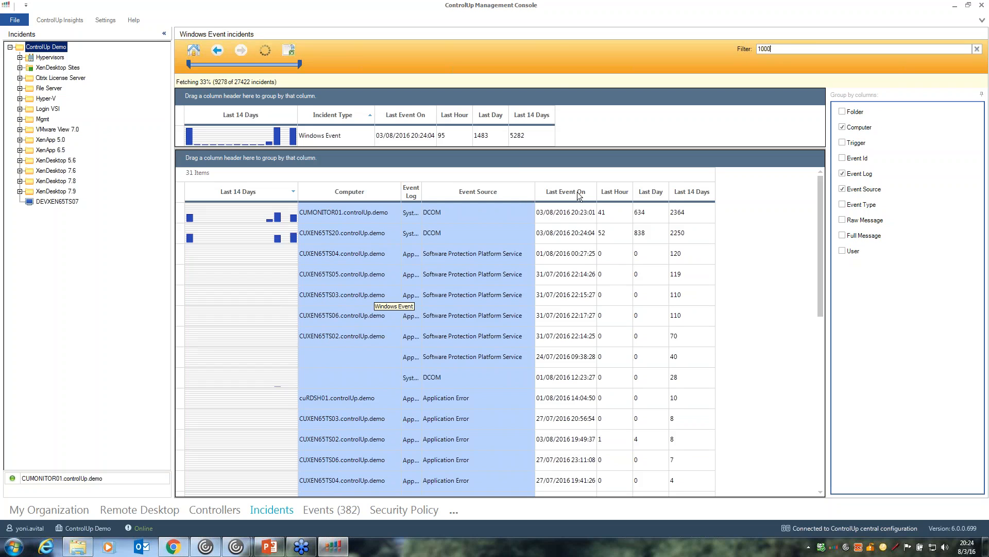
{"action": "left_click", "coordinate": [371, 215]}
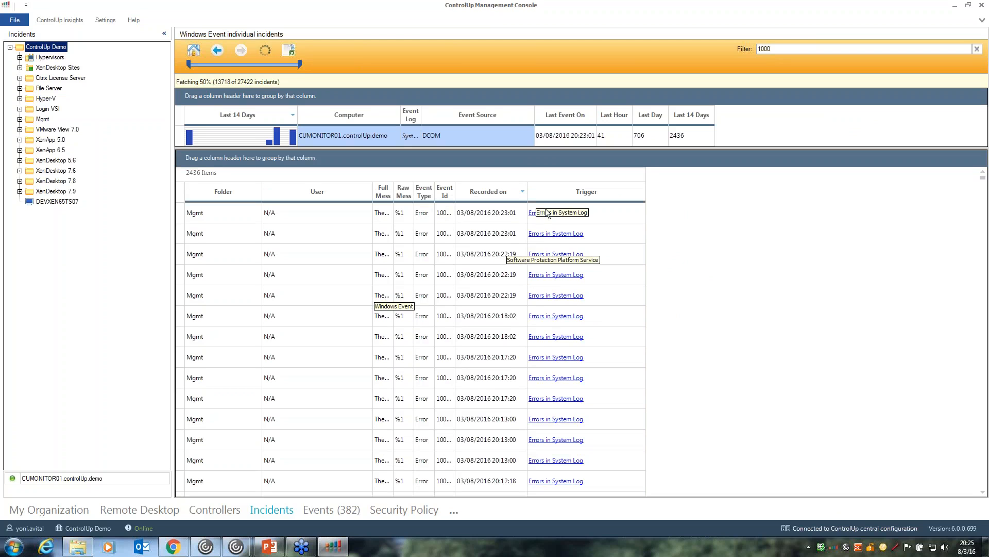
Clear the filter from the incidents home overview and return to the My Organization hosts
{"action": "left_click", "coordinate": [198, 54]}
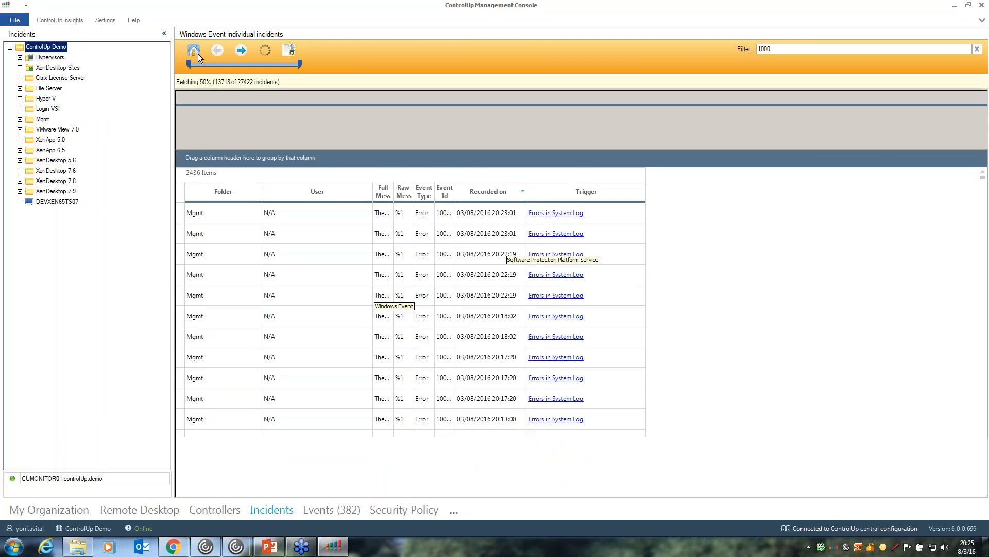
{"action": "left_click_drag", "start_coordinate": [776, 50], "coordinate": [737, 51]}
{"action": "key", "text": "BackSpace"}
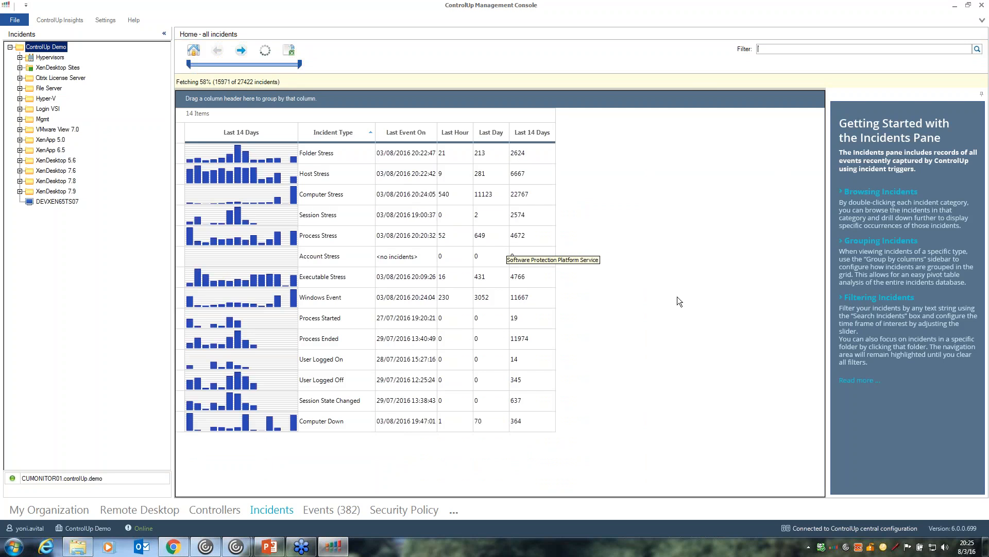
{"action": "left_click", "coordinate": [56, 508]}
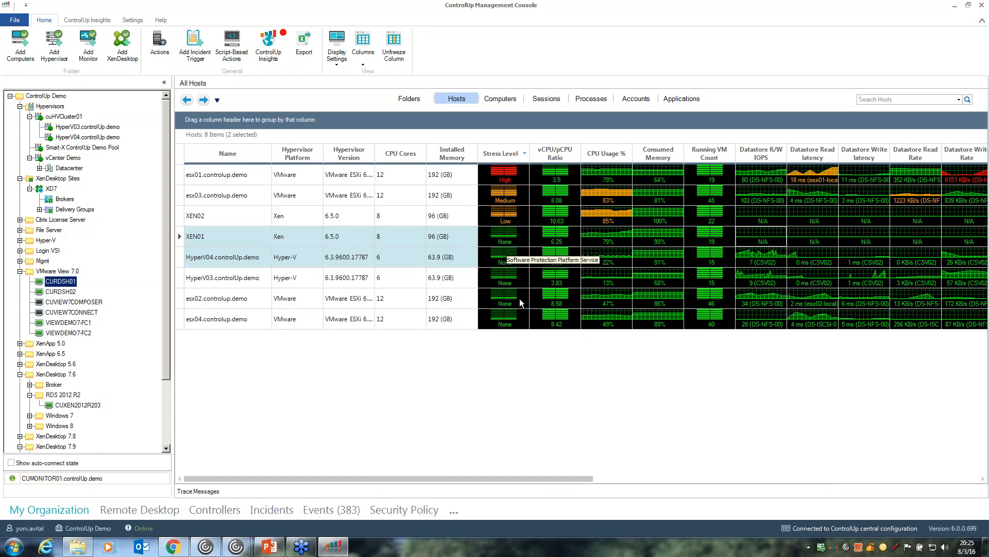
Switch to ControlUp Insights in the browser and review the Host Trends report from CPU and RAM down to I/O utilization
{"action": "left_click", "coordinate": [182, 545]}
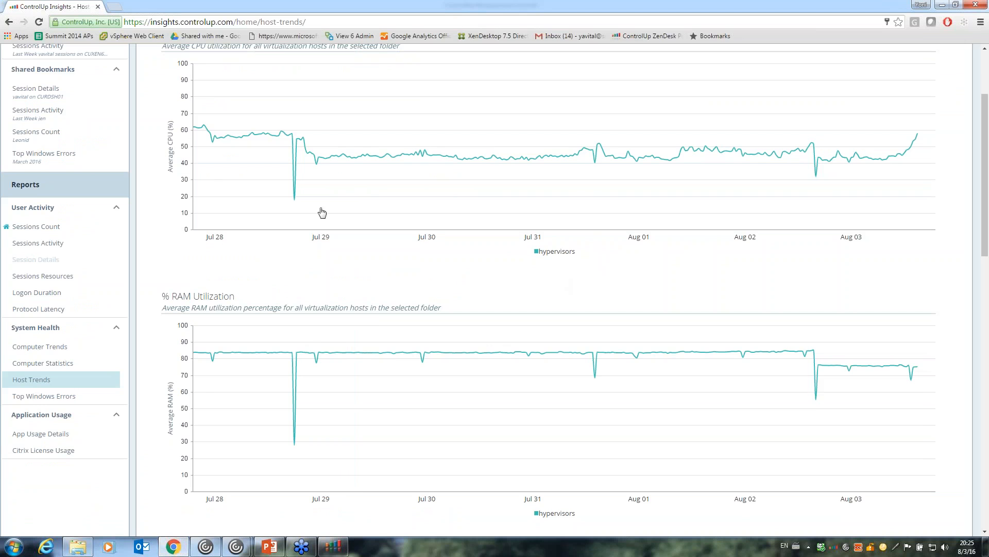
{"action": "scroll", "coordinate": [376, 294], "scroll_direction": "up", "scroll_amount": 3}
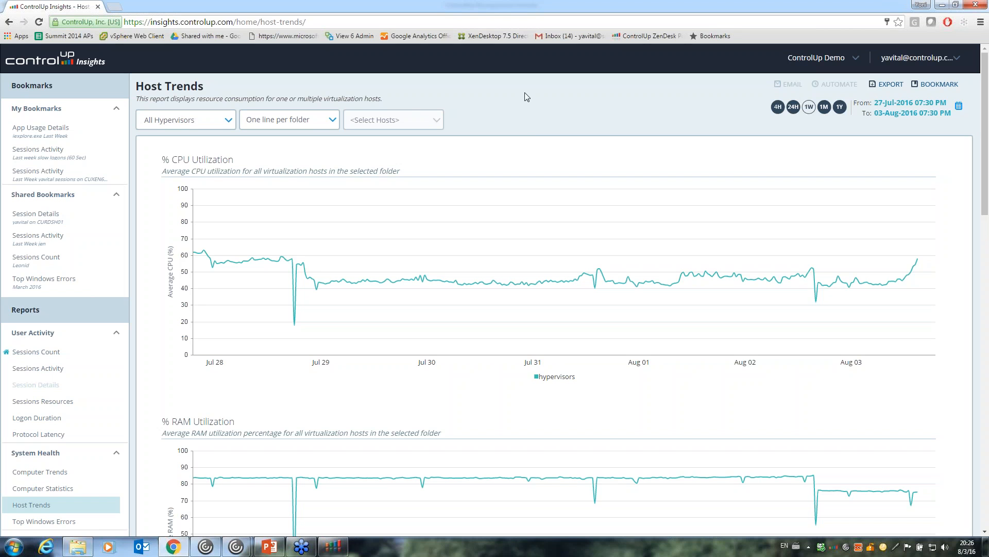
{"action": "scroll", "coordinate": [541, 153], "scroll_direction": "down", "scroll_amount": 2}
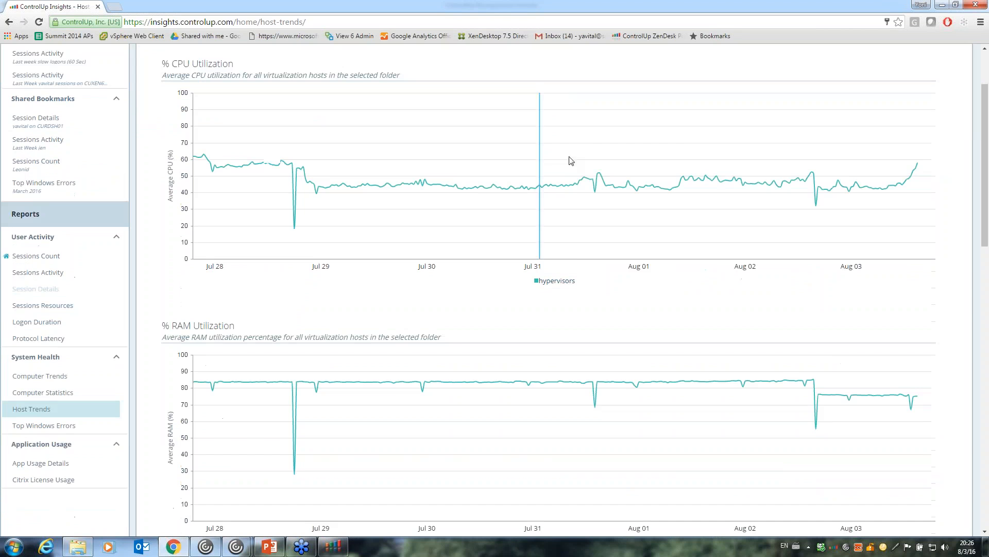
{"action": "scroll", "coordinate": [584, 185], "scroll_direction": "up", "scroll_amount": 2}
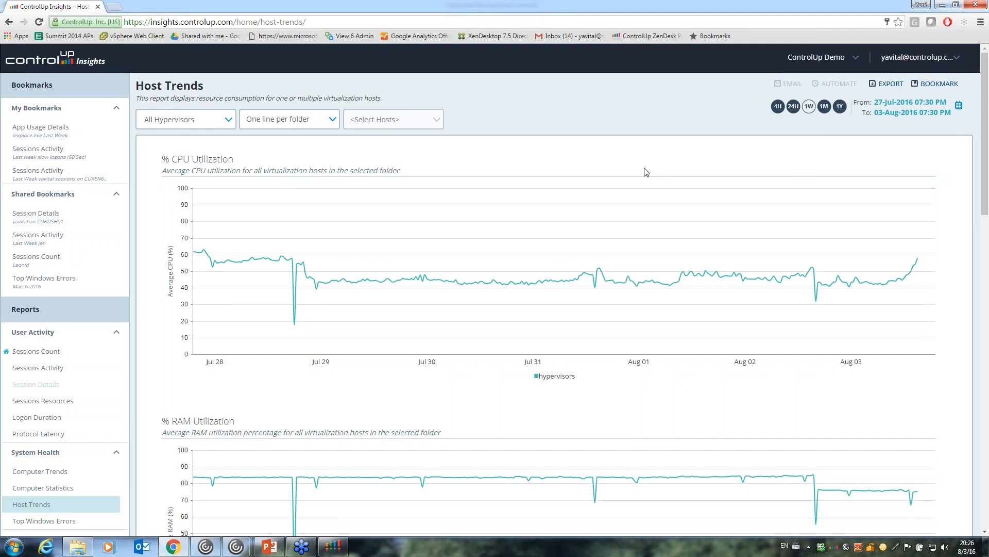
{"action": "scroll", "coordinate": [658, 166], "scroll_direction": "down", "scroll_amount": 10}
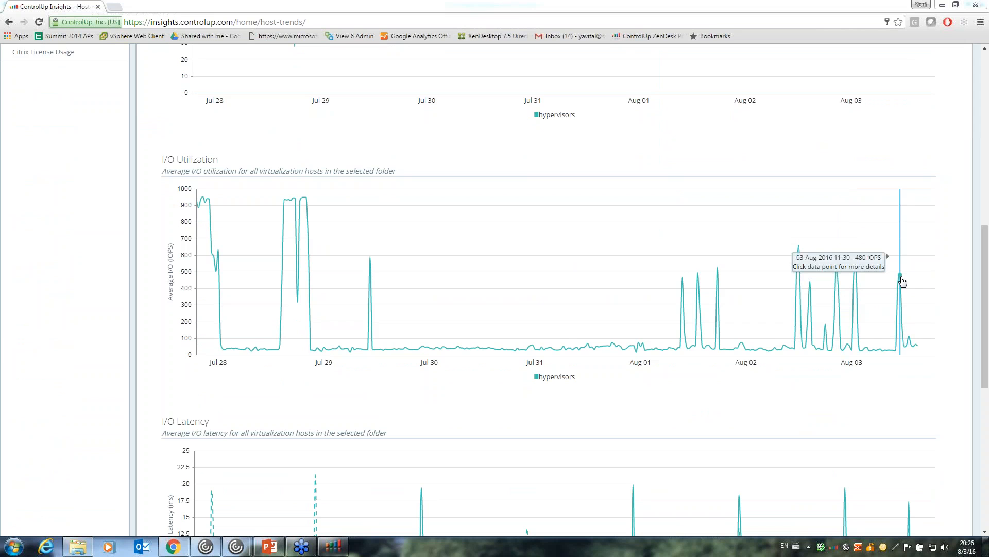
Open the 03-Aug-2016 11:30 data point on the I/O Utilization chart and drill down into host esx04's trends
{"action": "left_click", "coordinate": [902, 280]}
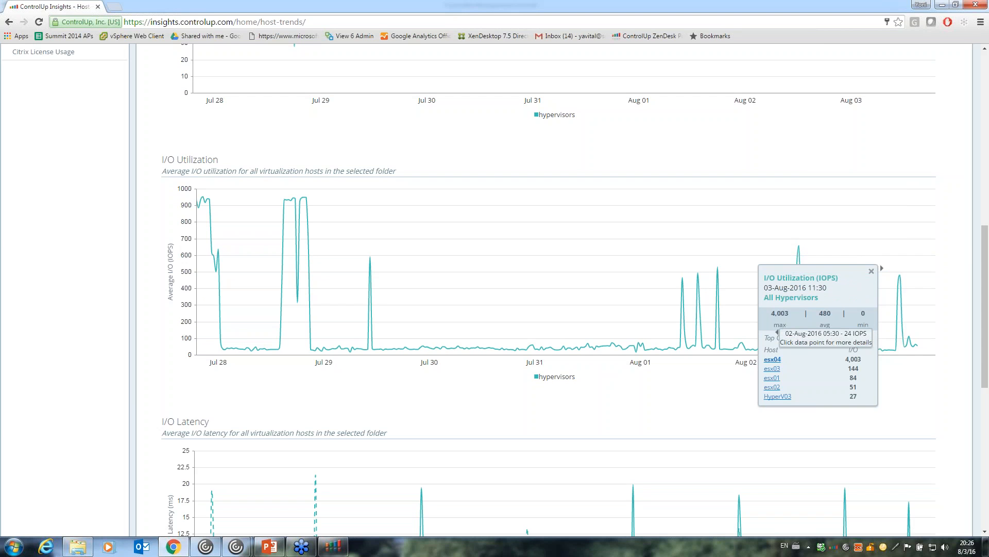
{"action": "left_click", "coordinate": [772, 359]}
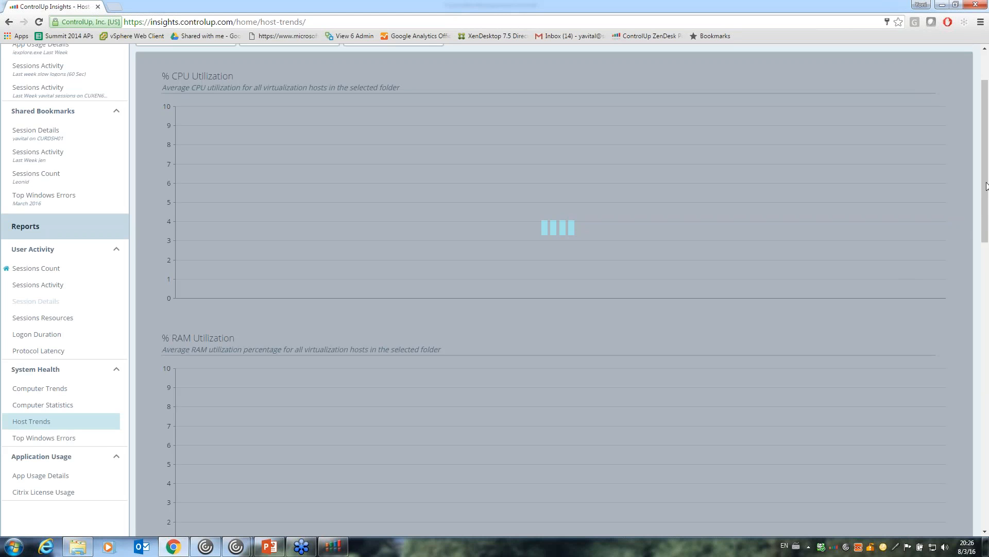
{"action": "scroll", "coordinate": [567, 155], "scroll_direction": "up", "scroll_amount": 2}
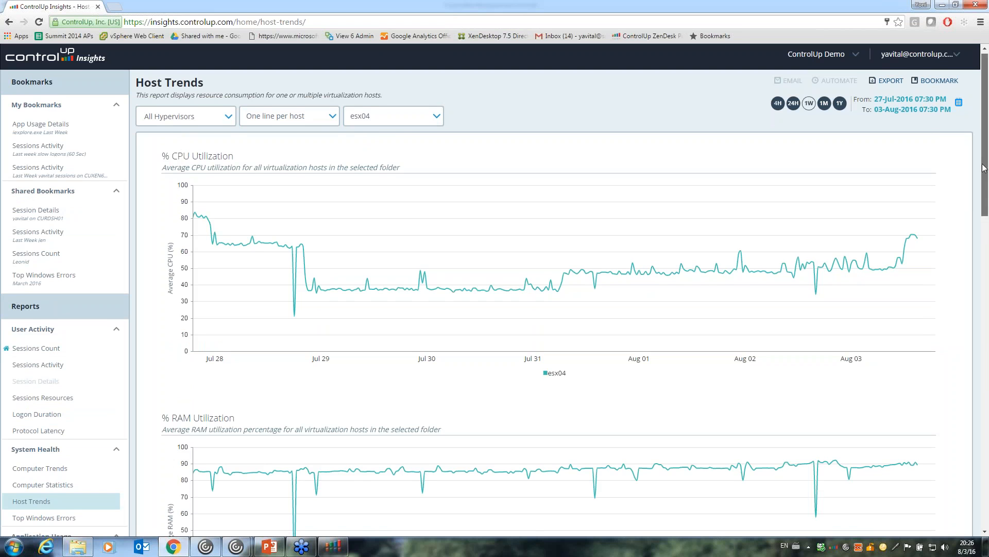
{"action": "scroll", "coordinate": [899, 374], "scroll_direction": "down", "scroll_amount": 8}
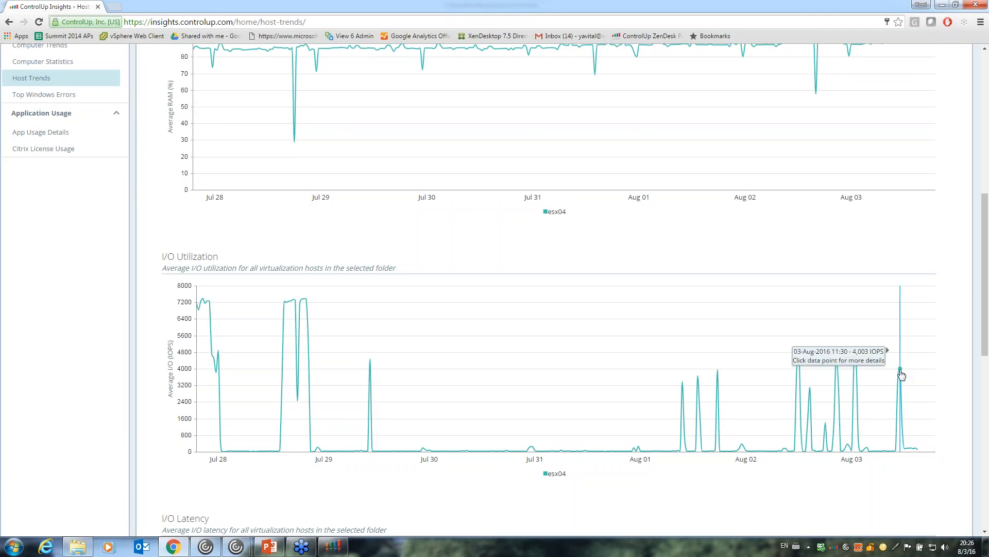
Open esx04's 03-Aug-2016 11:30 I/O Utilization data point and drill down into the Computer Trends of its top consumer, cuRDSH01
{"action": "left_click", "coordinate": [901, 374]}
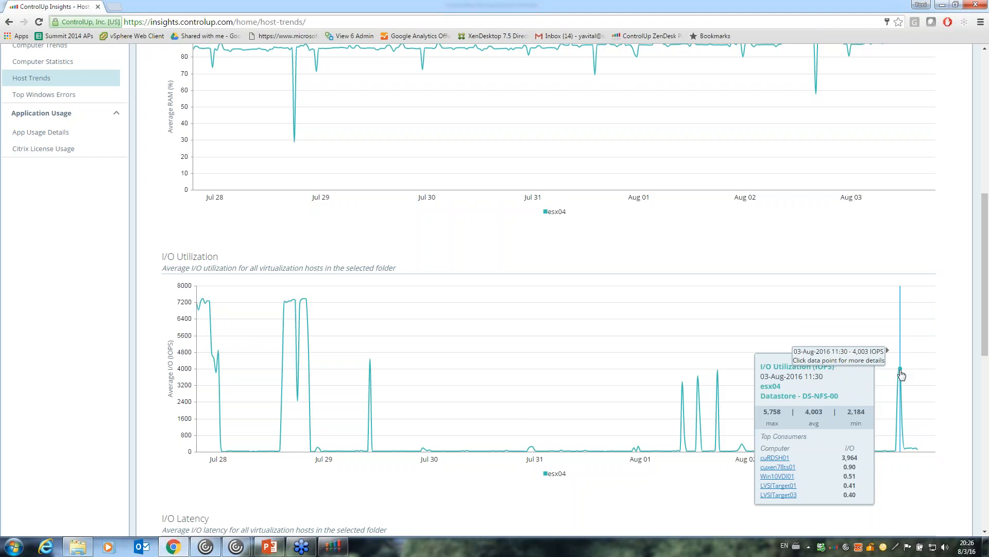
{"action": "scroll", "coordinate": [906, 377], "scroll_direction": "down", "scroll_amount": 1}
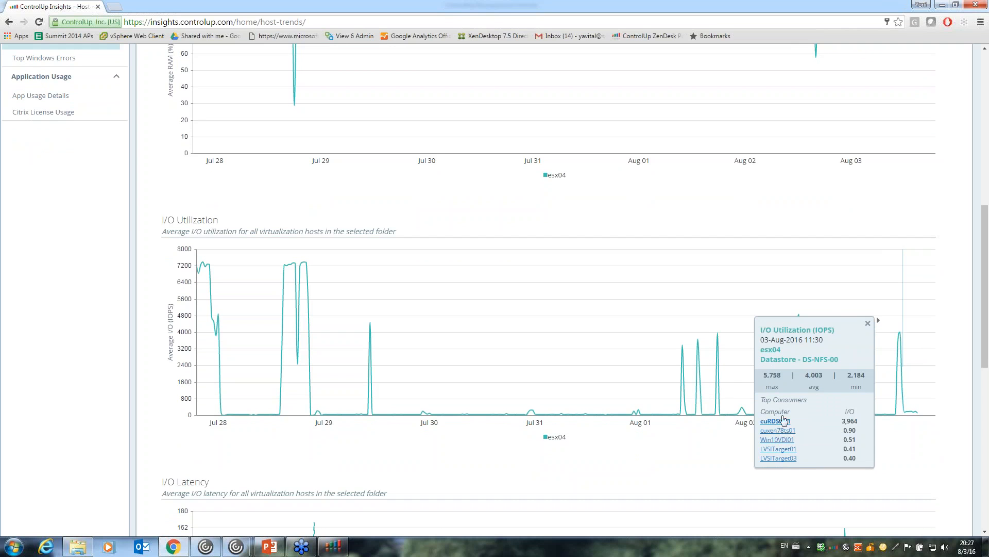
{"action": "left_click", "coordinate": [875, 282]}
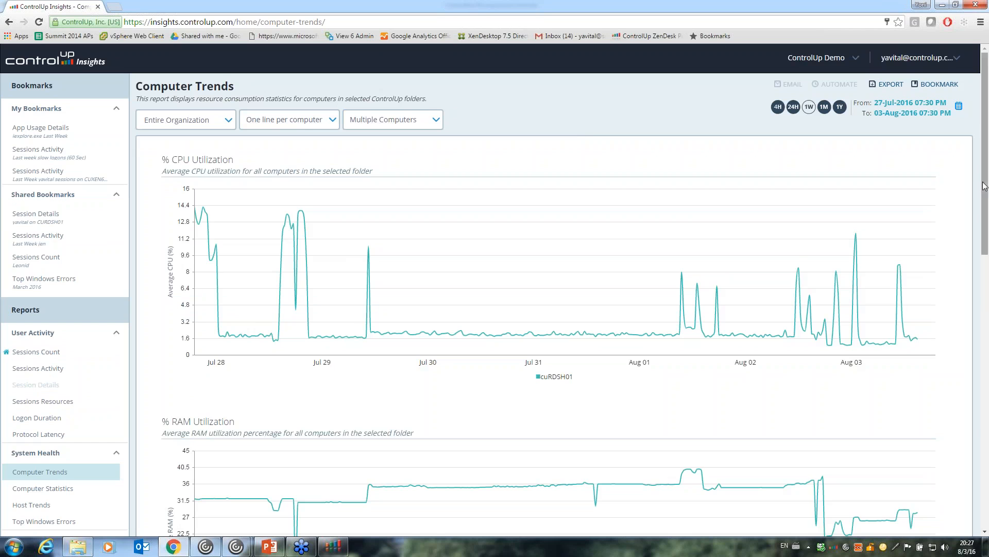
Inspect the top-consuming processes at cuRDSH01's 03-Aug-2016 11:30 I/O Utilization peak, highlight dynamo.exe, and close the details
{"action": "left_click_drag", "start_coordinate": [985, 190], "coordinate": [986, 386]}
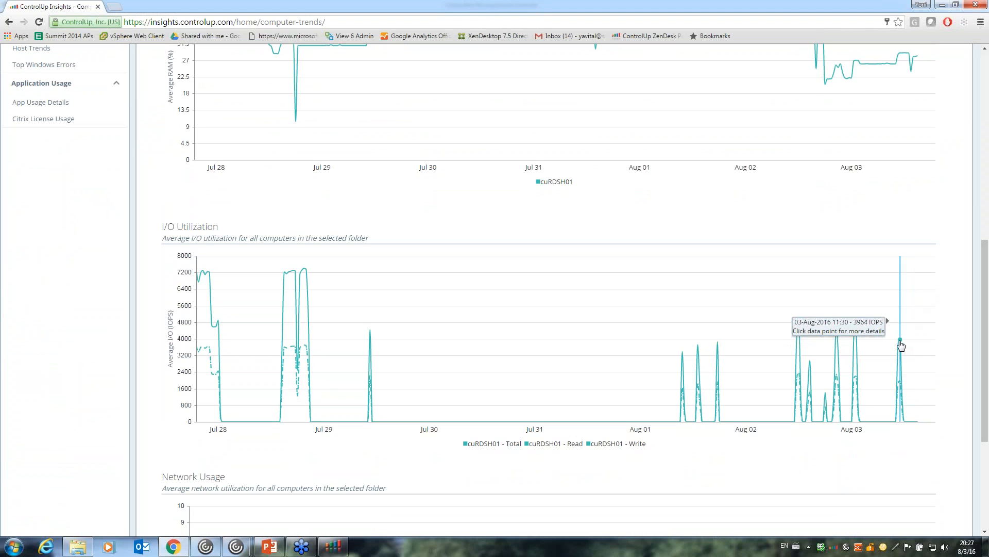
{"action": "left_click", "coordinate": [900, 341]}
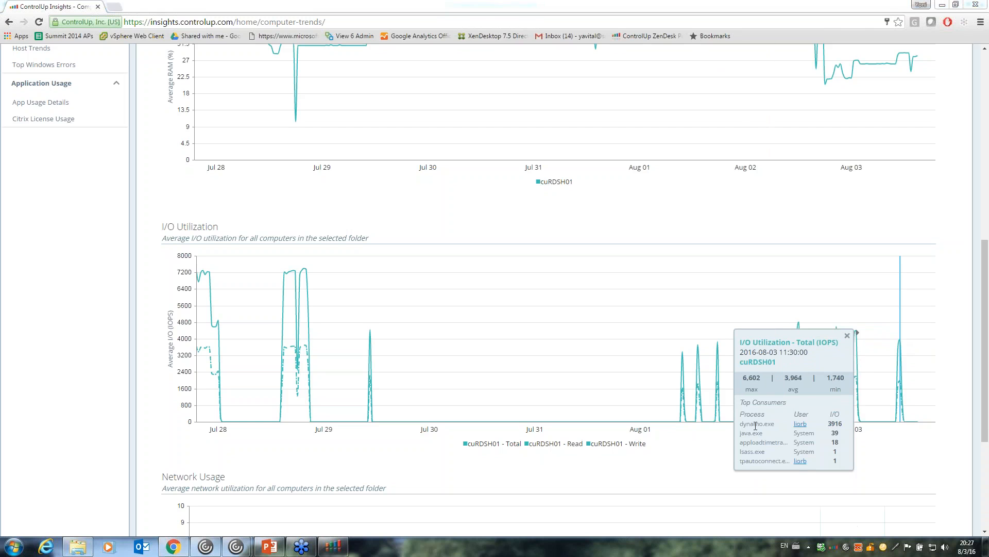
{"action": "left_click_drag", "start_coordinate": [774, 424], "coordinate": [740, 425]}
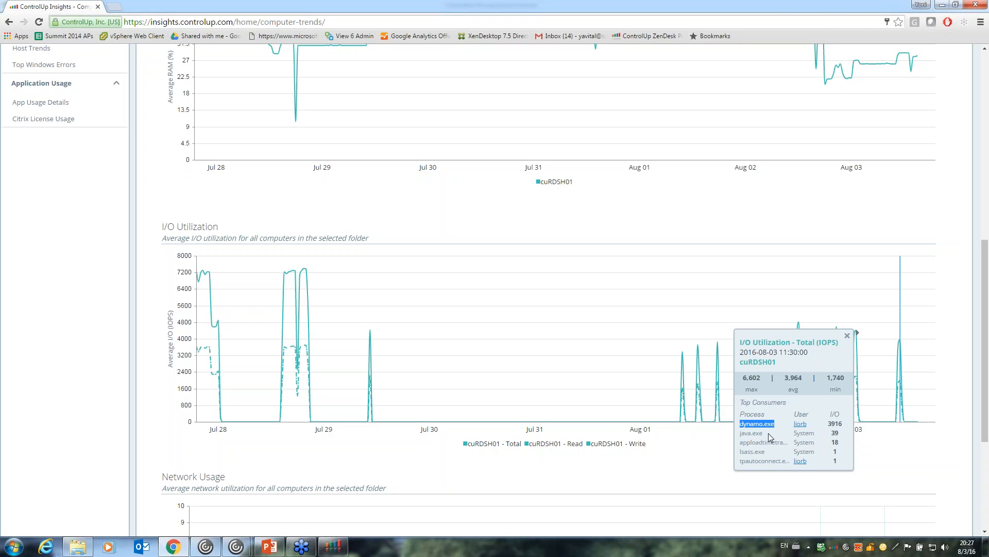
{"action": "left_click", "coordinate": [847, 335]}
{"action": "scroll", "coordinate": [747, 309], "scroll_direction": "up", "scroll_amount": 9}
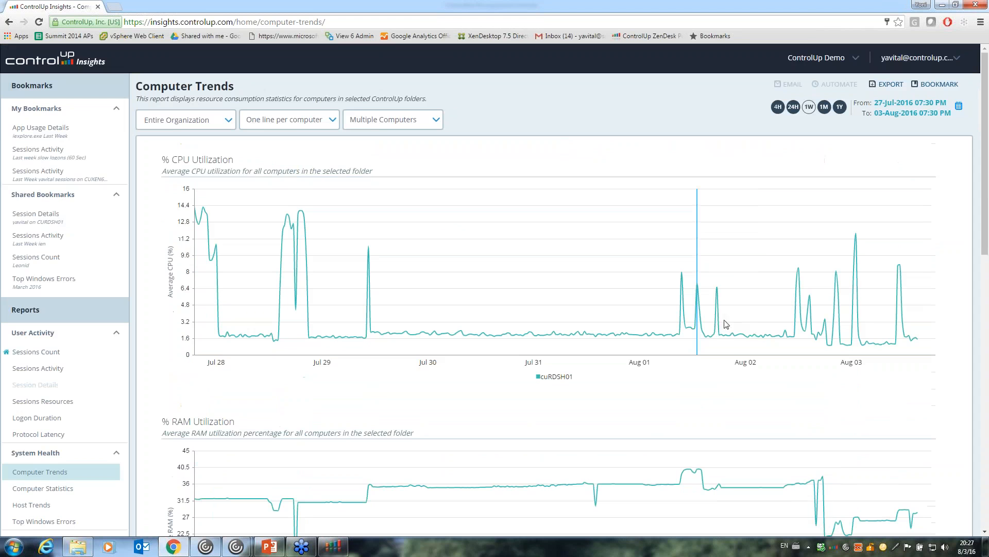
Switch to the ControlUp Management Console, list all sessions and look through their columns
{"action": "left_click", "coordinate": [334, 547]}
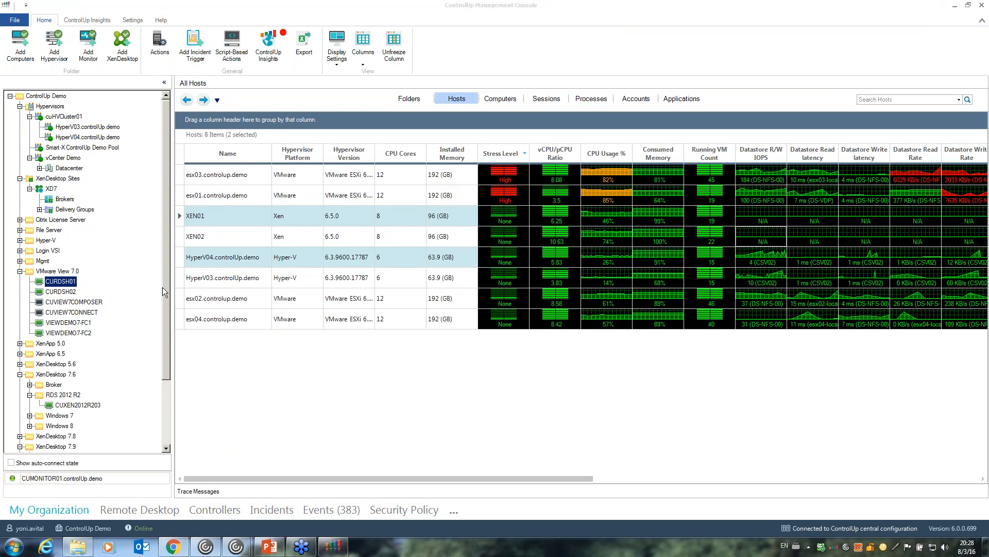
{"action": "left_click", "coordinate": [540, 100]}
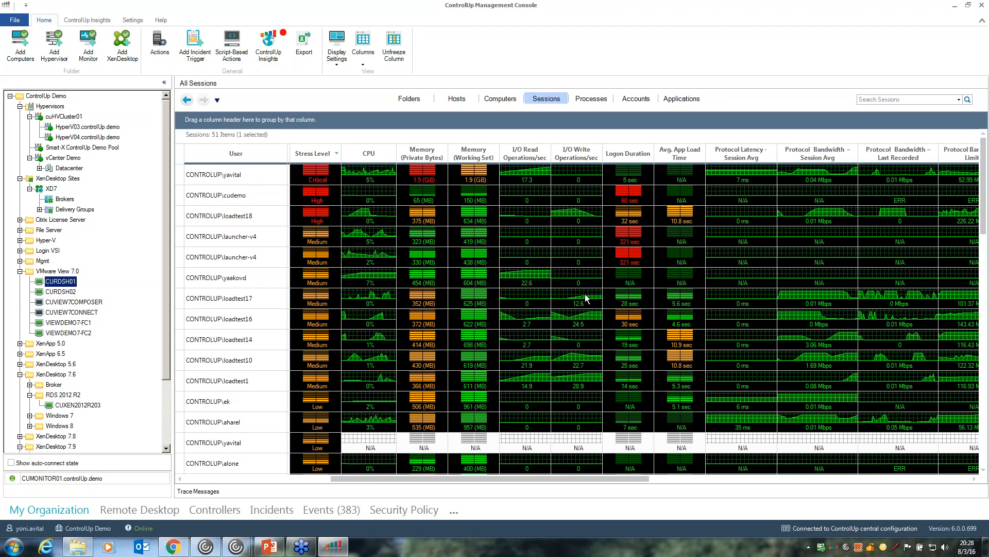
{"action": "left_click_drag", "start_coordinate": [542, 477], "coordinate": [388, 475]}
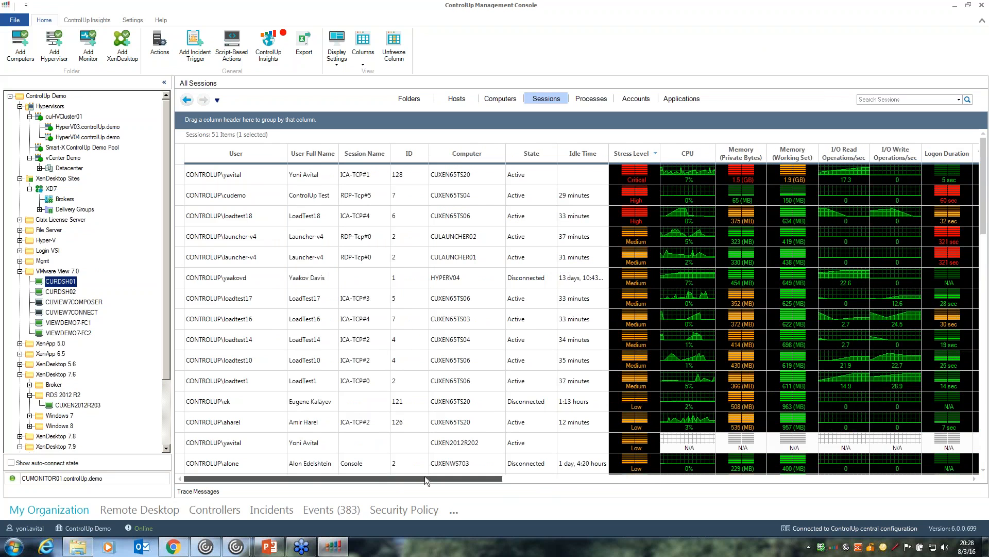
{"action": "left_click_drag", "start_coordinate": [463, 475], "coordinate": [624, 476]}
Filter the sessions by part of a user name and clear the filter again
{"action": "left_click", "coordinate": [893, 99]}
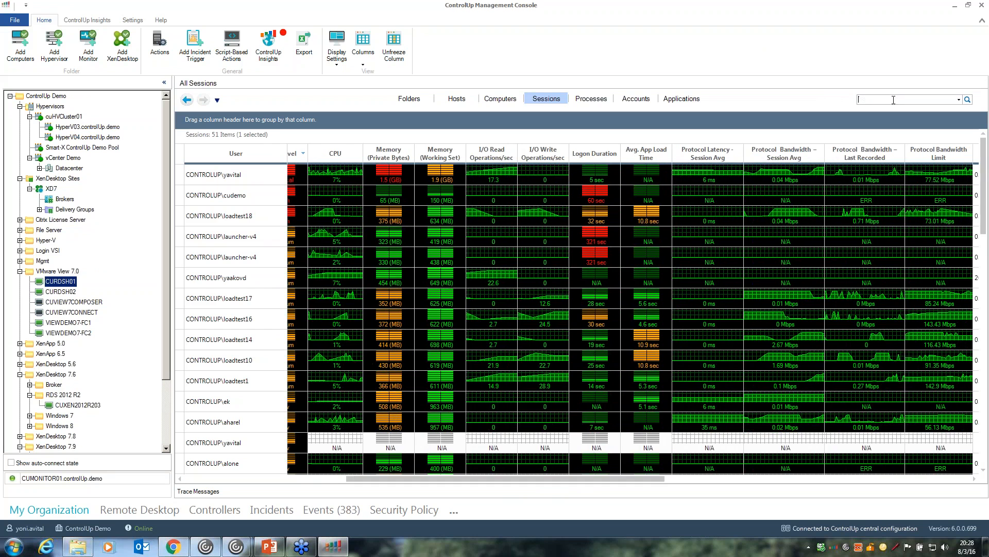
{"action": "type", "text": "yavi"}
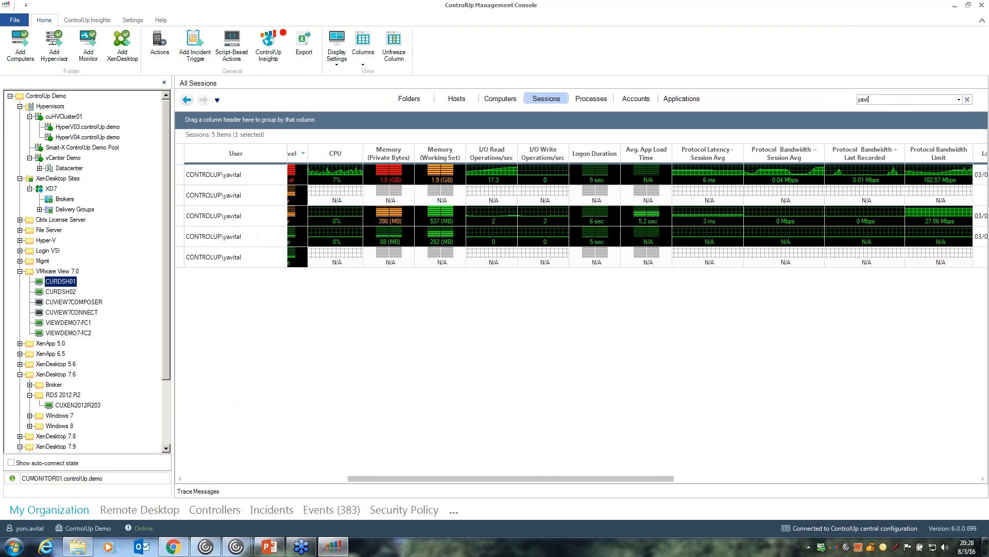
{"action": "left_click", "coordinate": [968, 99]}
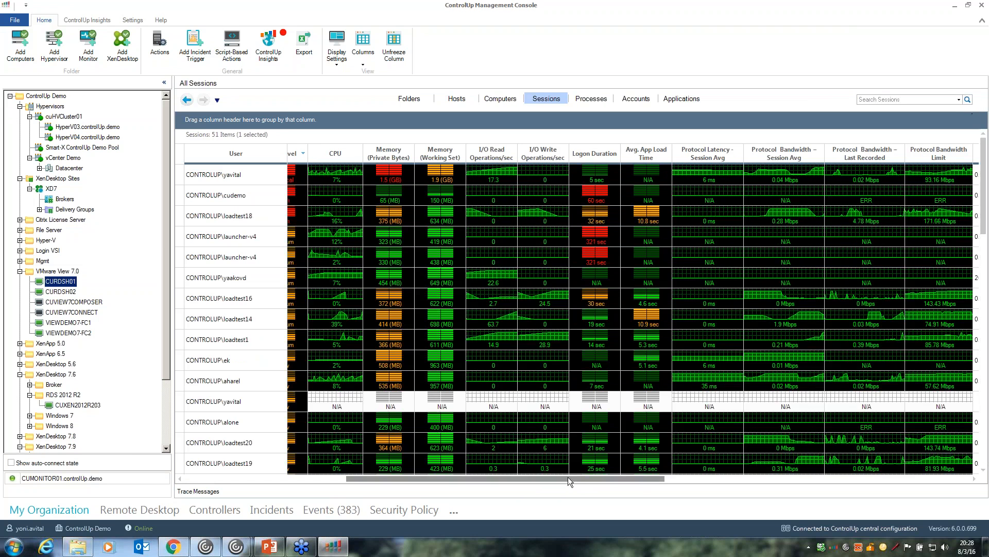
Sort the sessions by logon duration, followed by CPU, and examine their computer, state and client details
{"action": "left_click", "coordinate": [593, 154]}
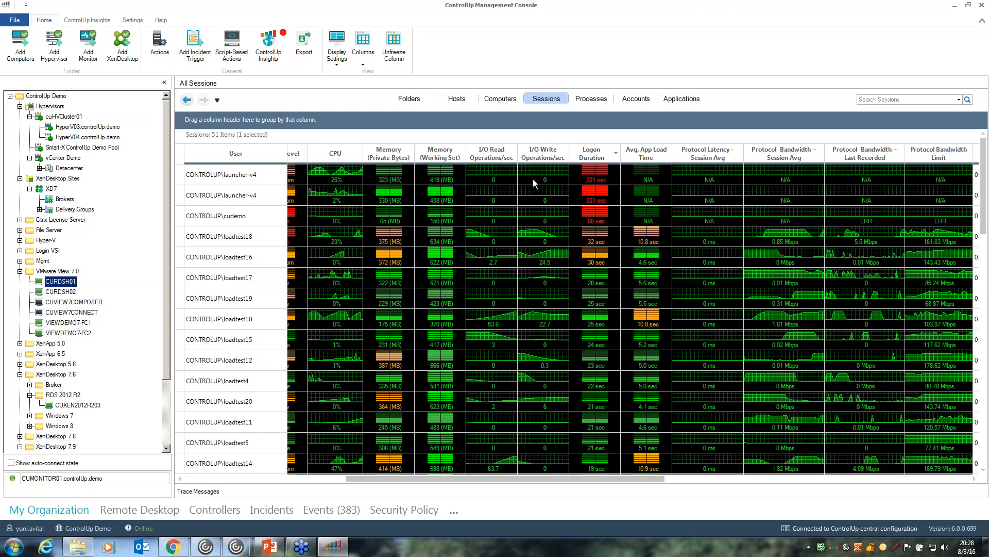
{"action": "left_click", "coordinate": [334, 155]}
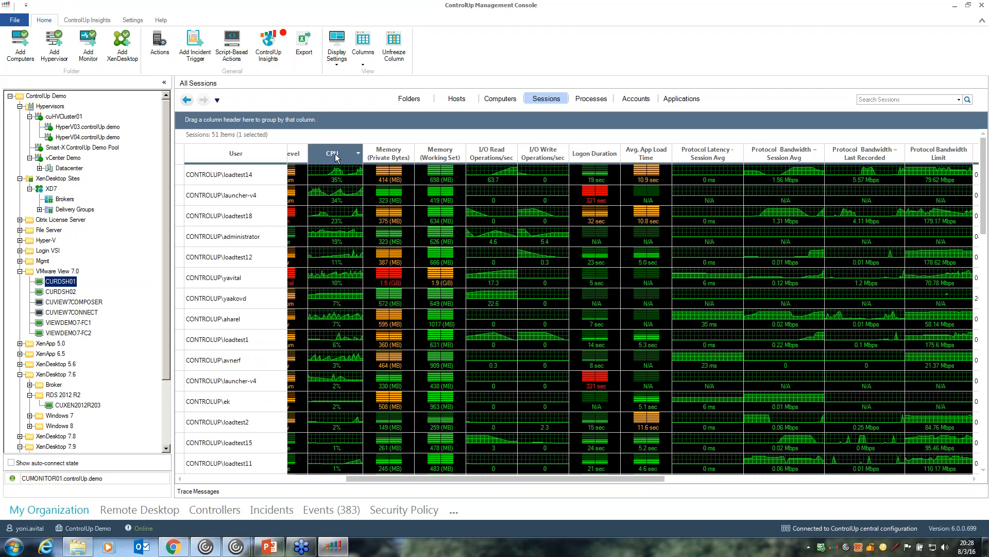
{"action": "left_click_drag", "start_coordinate": [530, 478], "coordinate": [382, 476]}
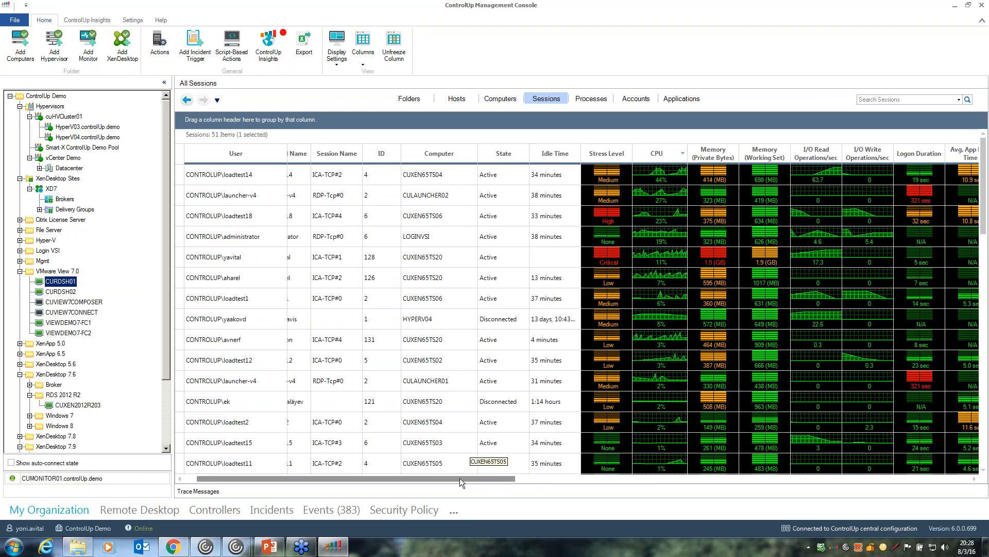
{"action": "left_click_drag", "start_coordinate": [477, 480], "coordinate": [688, 482]}
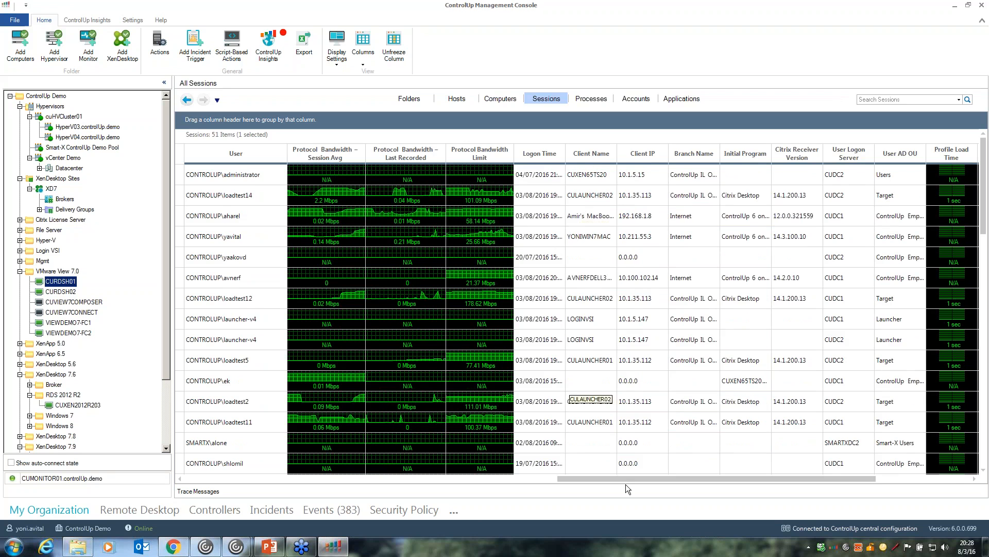
{"action": "left_click_drag", "start_coordinate": [568, 478], "coordinate": [460, 477]}
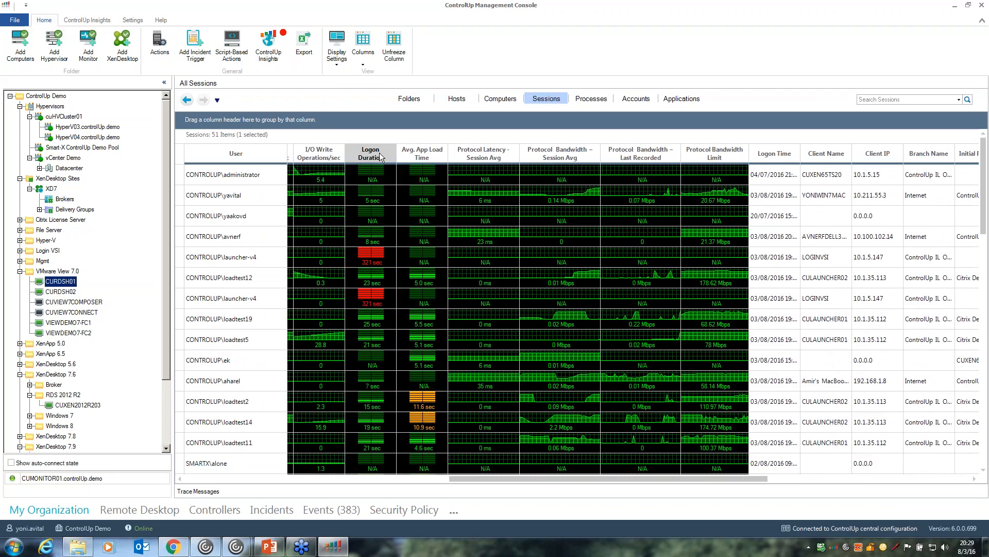
Sort the sessions by logon duration, followed by last recorded protocol bandwidth, and examine the app load time and protocol latency metrics
{"action": "left_click", "coordinate": [381, 157]}
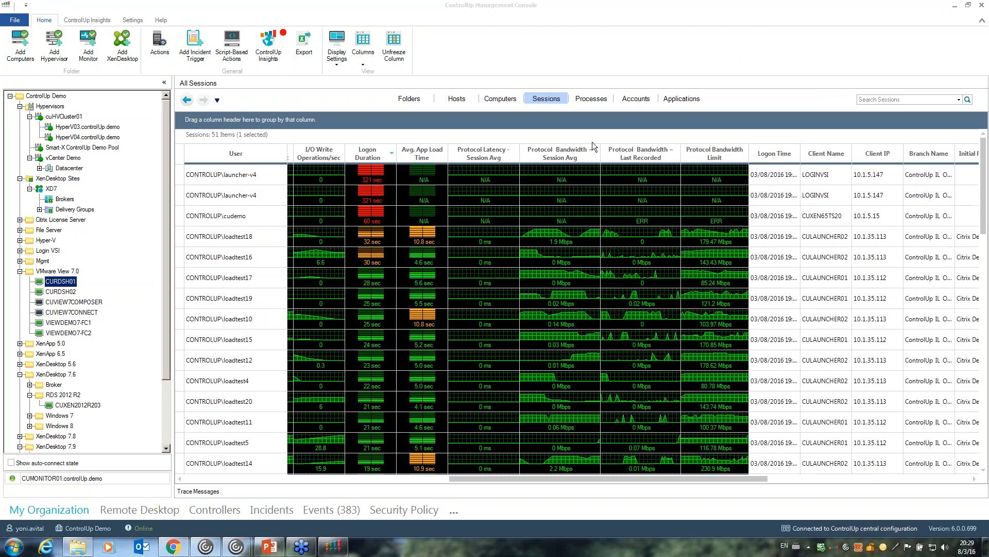
{"action": "left_click", "coordinate": [623, 152]}
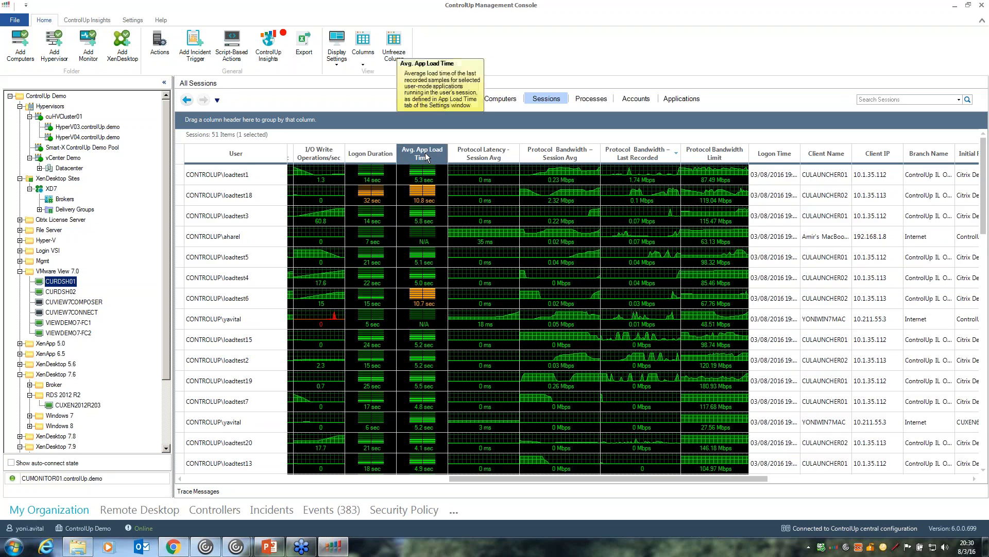
{"action": "left_click_drag", "start_coordinate": [587, 480], "coordinate": [607, 479]}
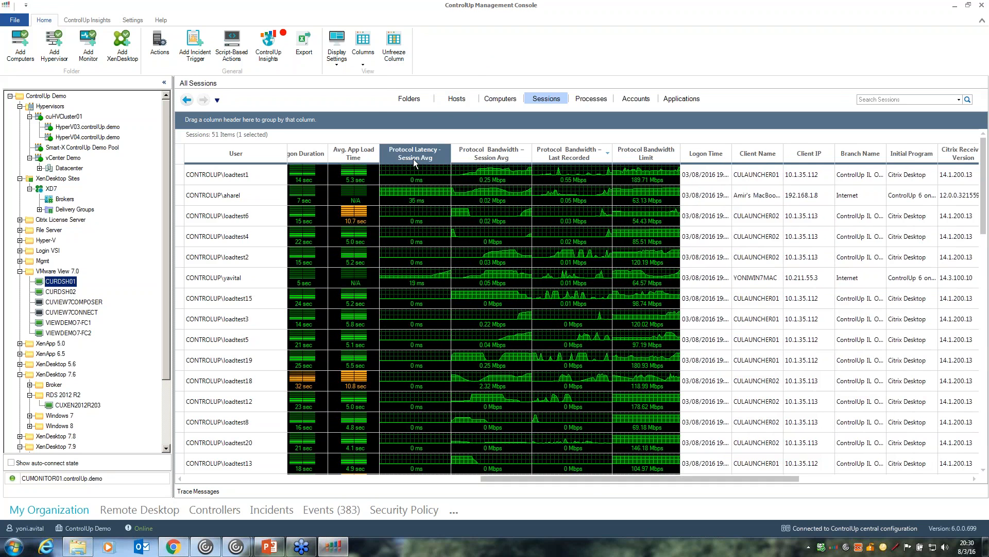
{"action": "mouse_move", "coordinate": [413, 159]}
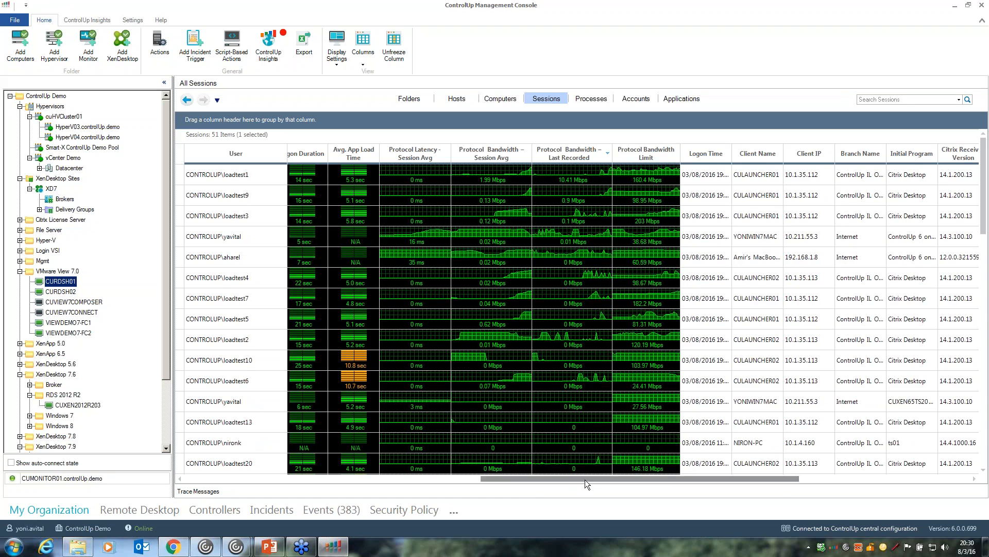
Sort the sessions by logon duration again and compare their profile, Group Policy and desktop load times
{"action": "left_click_drag", "start_coordinate": [585, 481], "coordinate": [562, 481]}
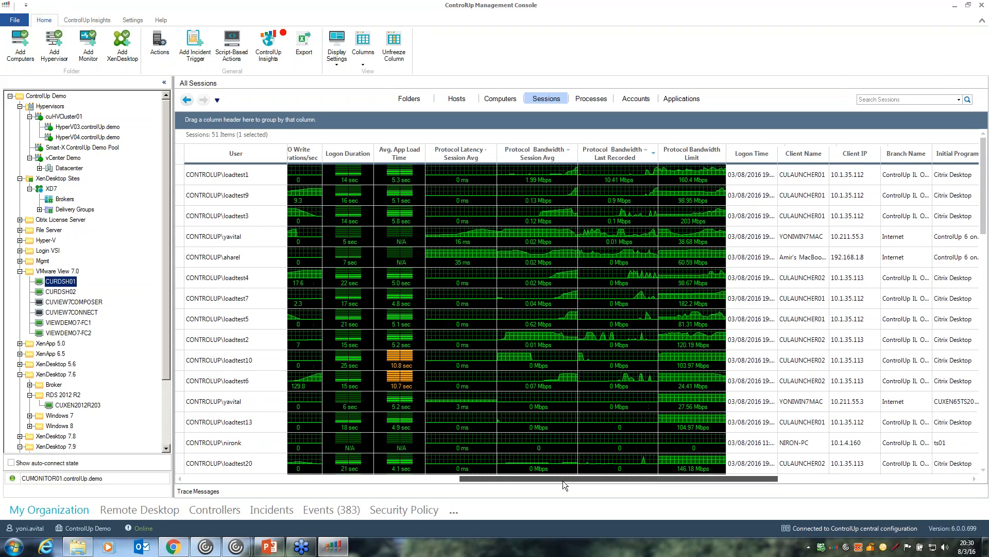
{"action": "left_click", "coordinate": [361, 155]}
{"action": "left_click", "coordinate": [348, 266]}
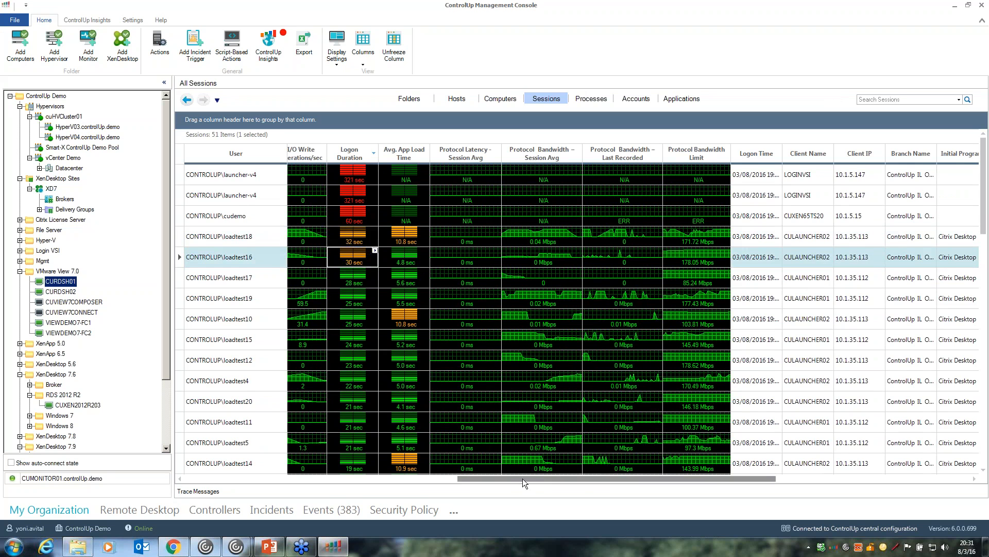
{"action": "left_click_drag", "start_coordinate": [524, 478], "coordinate": [718, 476]}
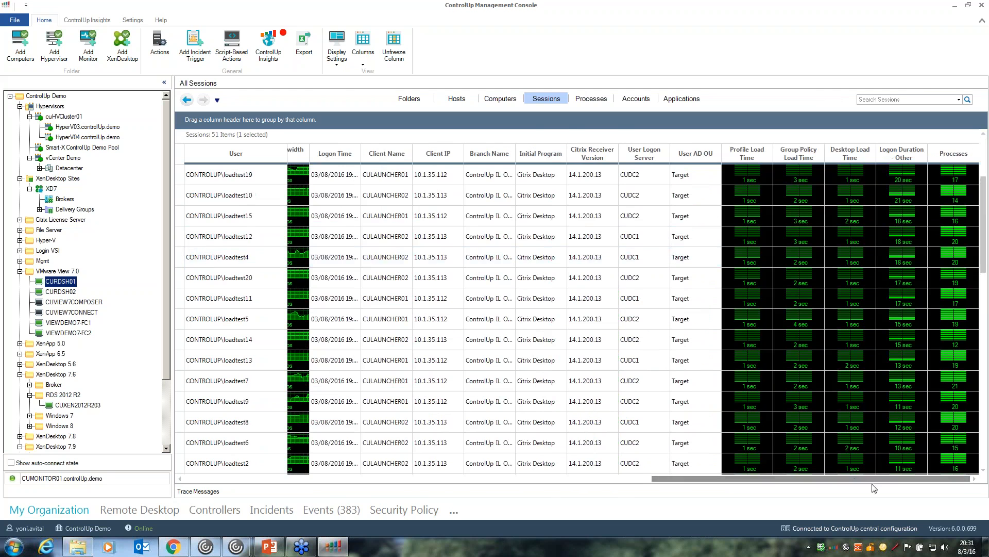
{"action": "left_click_drag", "start_coordinate": [983, 258], "coordinate": [983, 202]}
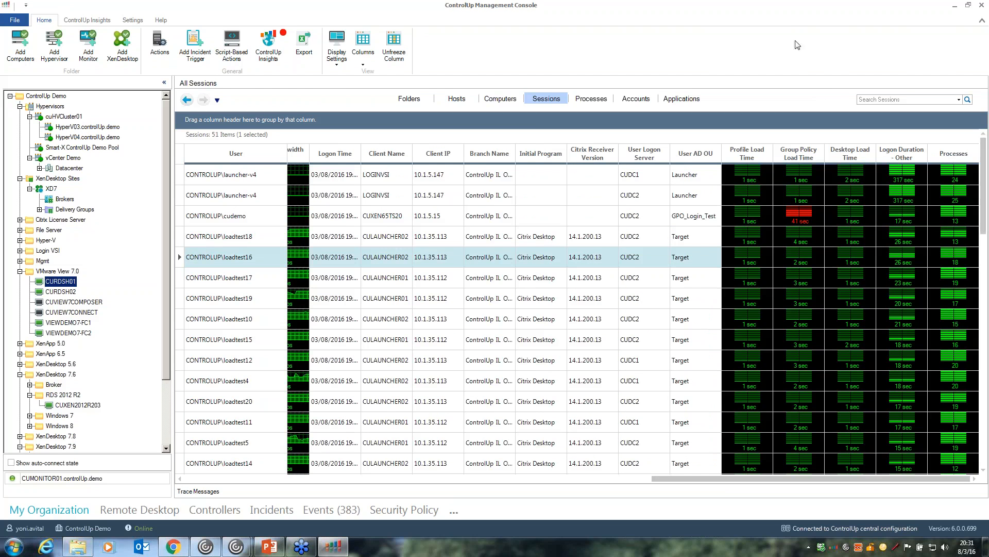
Filter the sessions by cudem and compare the matching session's logon duration with its Group Policy load time
{"action": "left_click", "coordinate": [817, 41]}
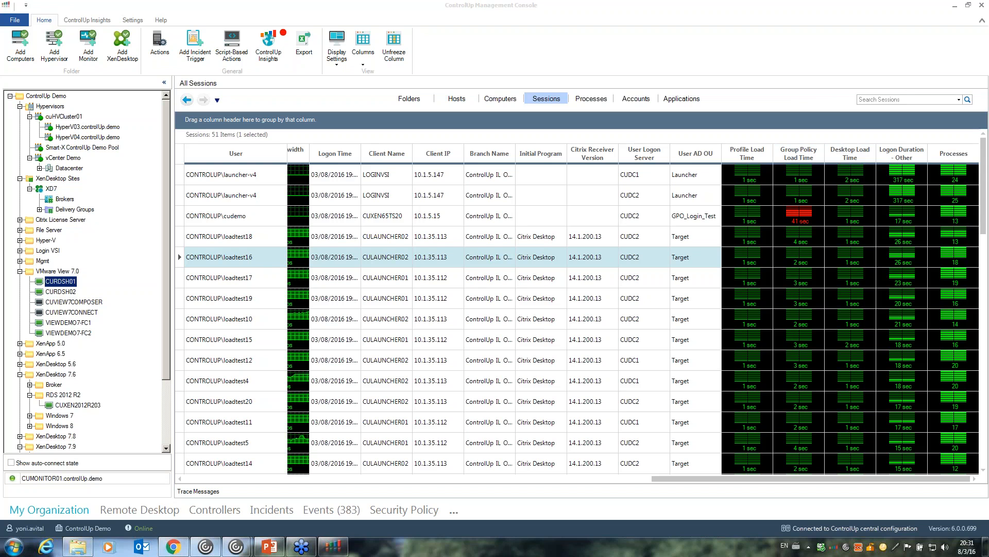
{"action": "left_click", "coordinate": [900, 100]}
{"action": "type", "text": "cudem"}
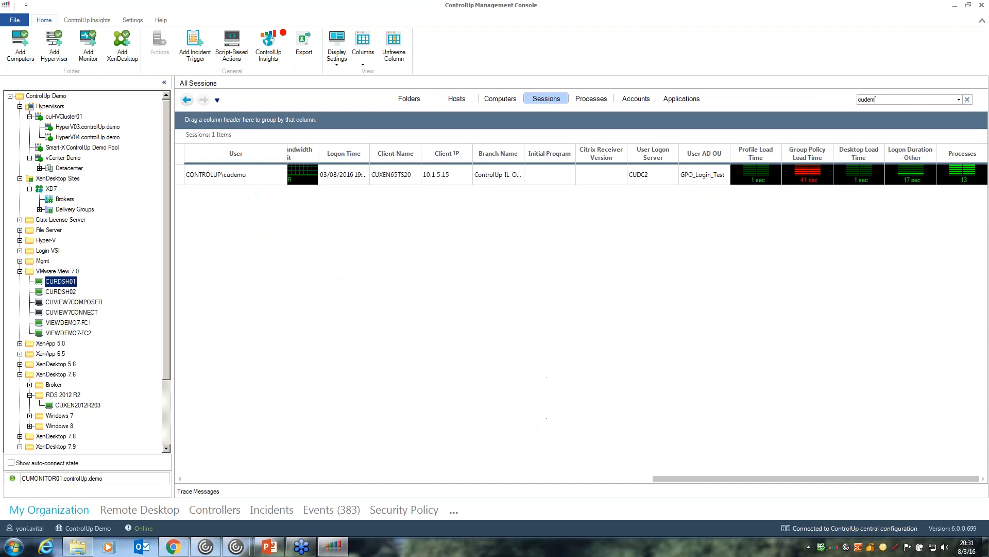
{"action": "left_click_drag", "start_coordinate": [803, 485], "coordinate": [564, 486]}
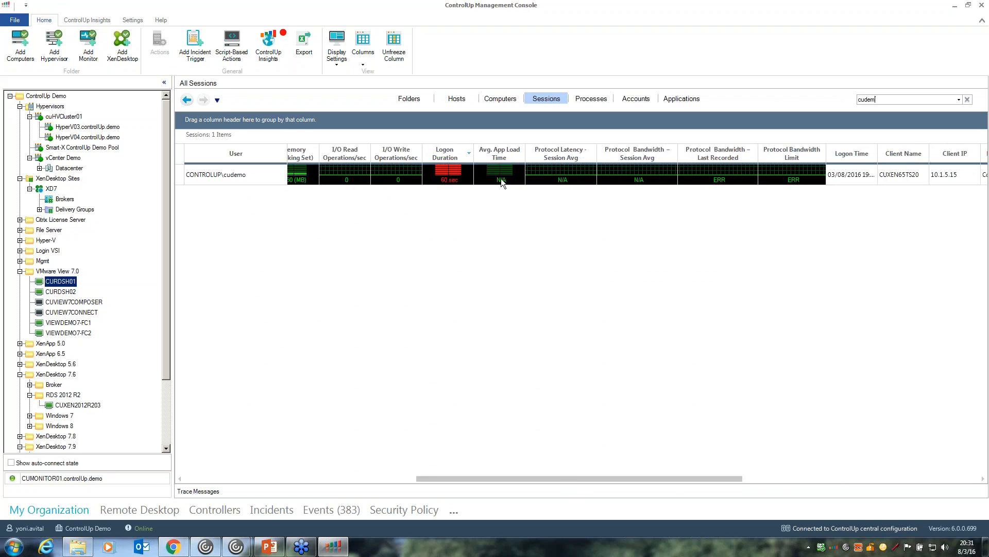
{"action": "left_click", "coordinate": [446, 177]}
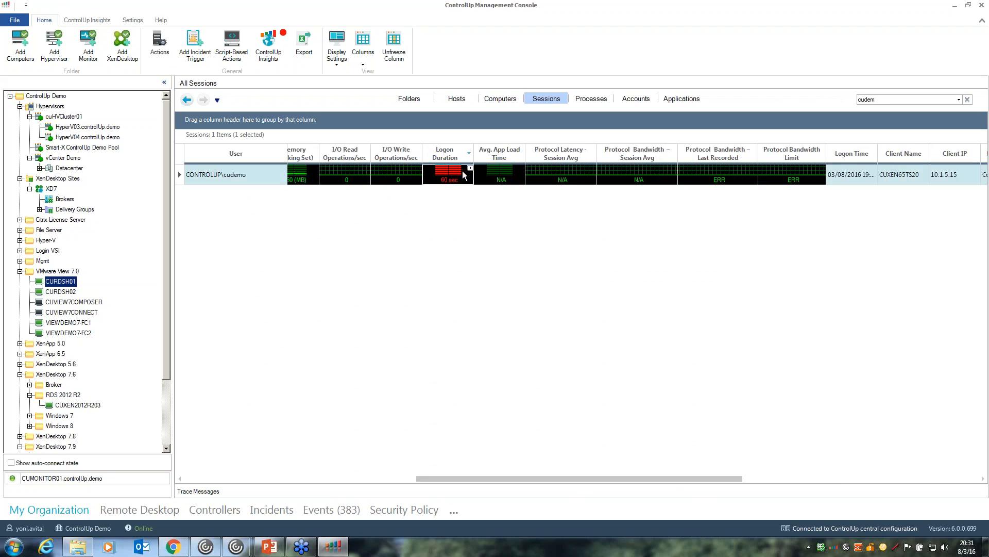
{"action": "left_click_drag", "start_coordinate": [702, 481], "coordinate": [937, 482]}
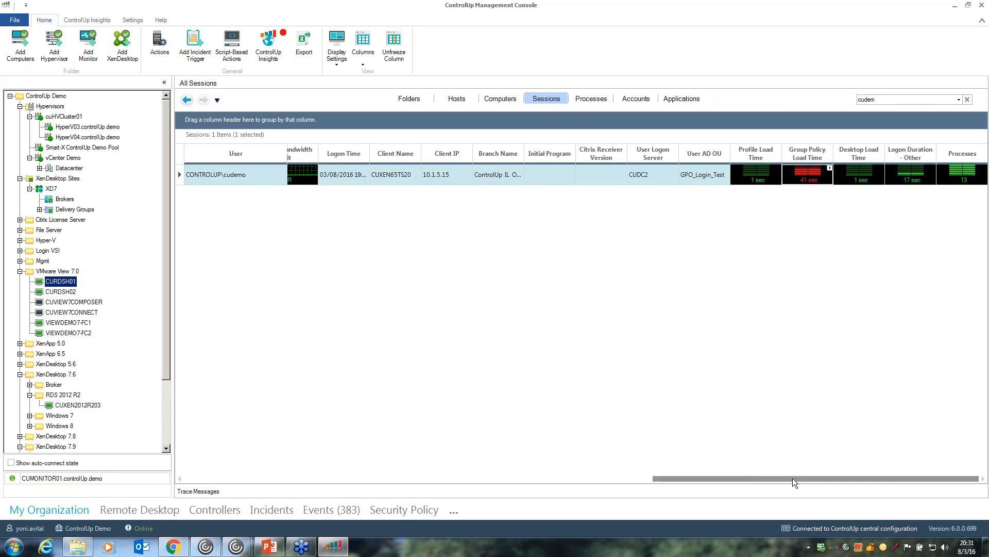
Move the Logon Duration column directly before the Profile Load Time column in the sessions grid
{"action": "left_click_drag", "start_coordinate": [784, 478], "coordinate": [614, 475]}
{"action": "left_click_drag", "start_coordinate": [338, 160], "coordinate": [876, 155]}
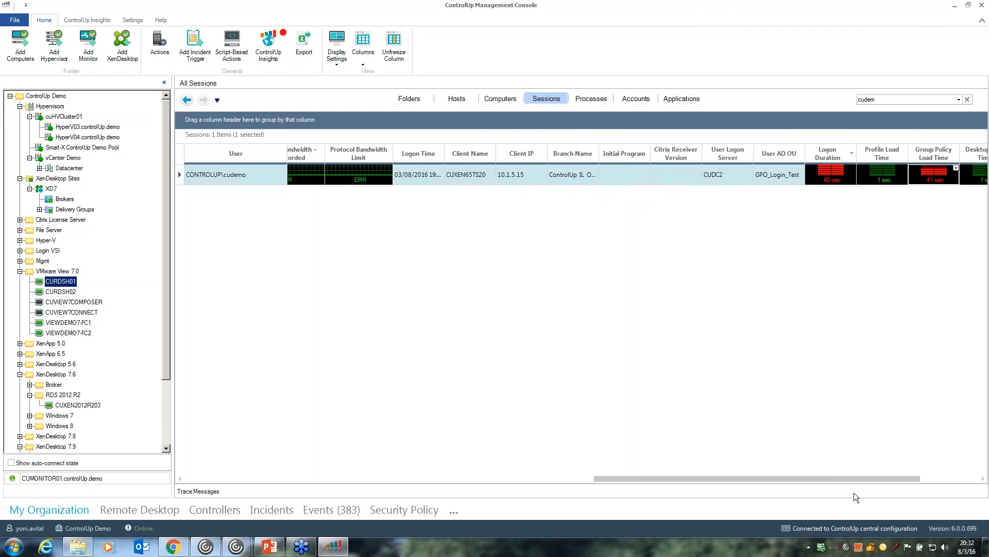
{"action": "left_click_drag", "start_coordinate": [848, 478], "coordinate": [907, 479]}
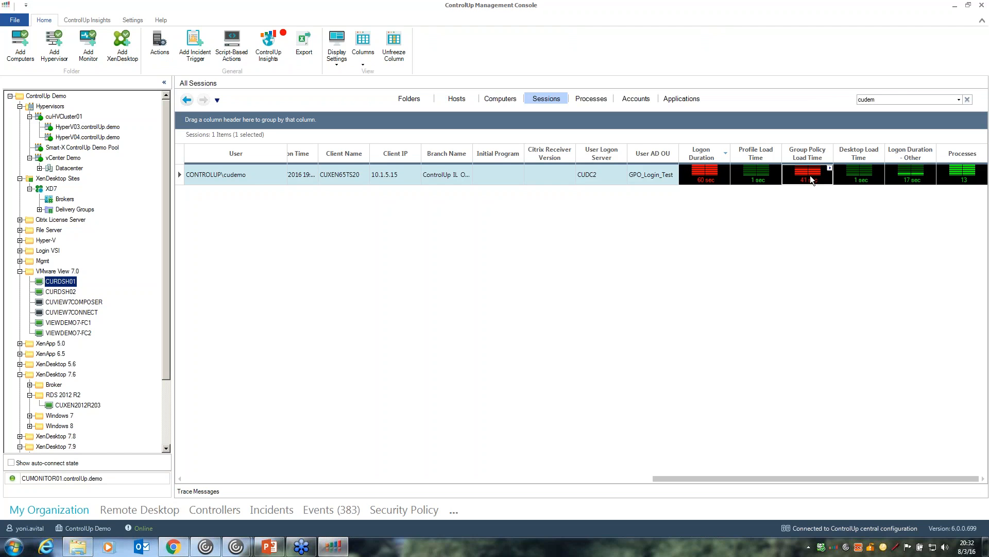
Clear the session filter, sort all sessions by Group Policy Load Time and open the cudemo session's available actions
{"action": "left_click", "coordinate": [970, 103]}
{"action": "left_click", "coordinate": [807, 153]}
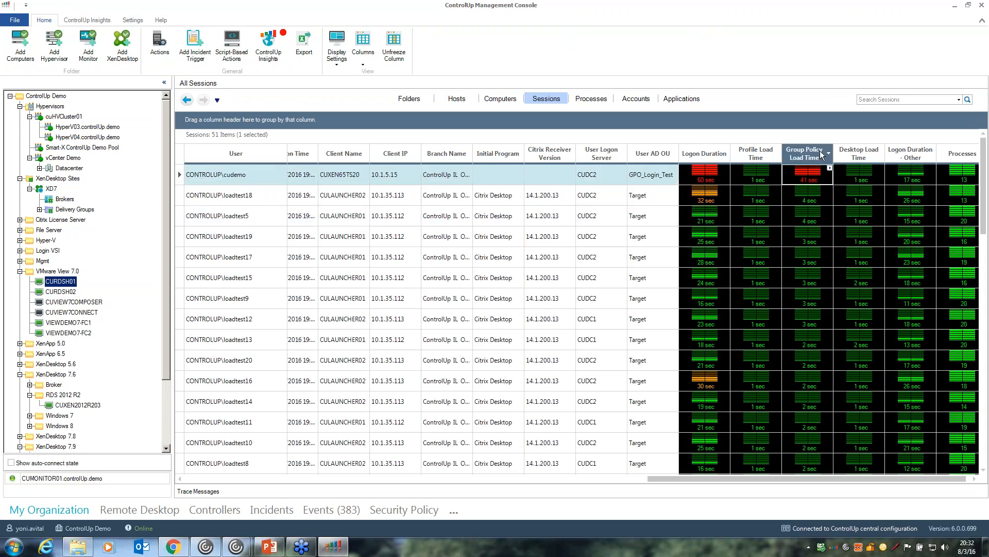
{"action": "right_click", "coordinate": [244, 182]}
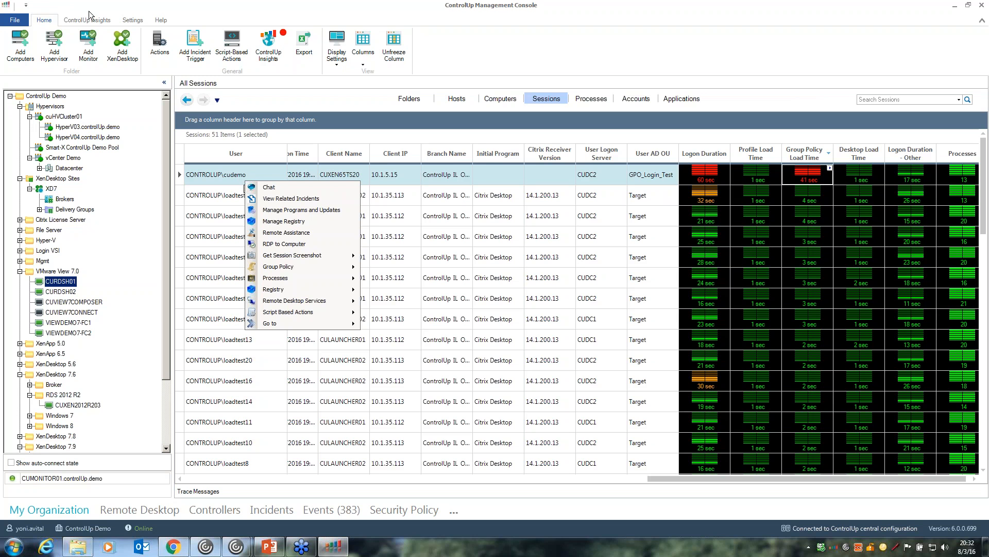
Open the script-based actions library and enlarge its window to examine the community scripts
{"action": "left_click", "coordinate": [233, 60]}
{"action": "left_click", "coordinate": [233, 61]}
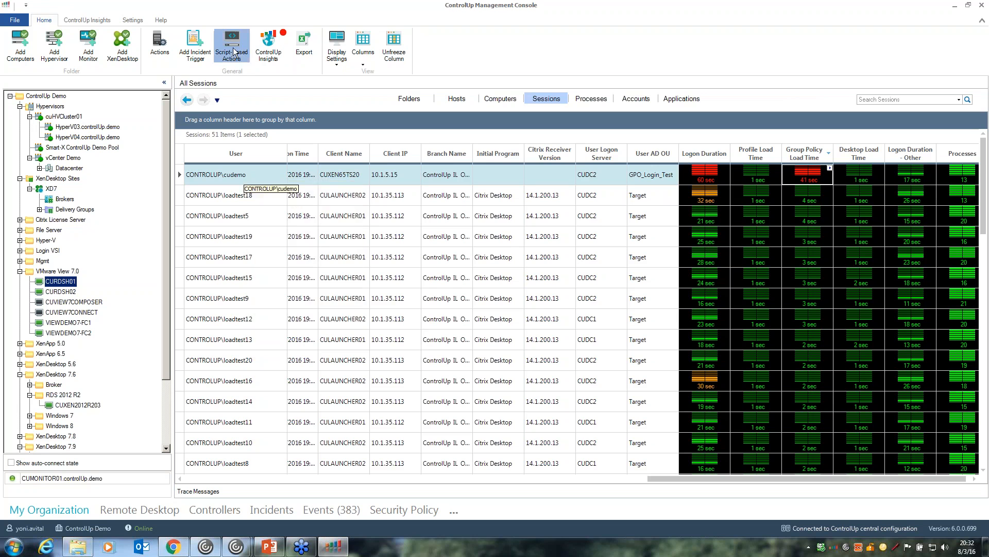
{"action": "left_click_drag", "start_coordinate": [470, 146], "coordinate": [307, 45]}
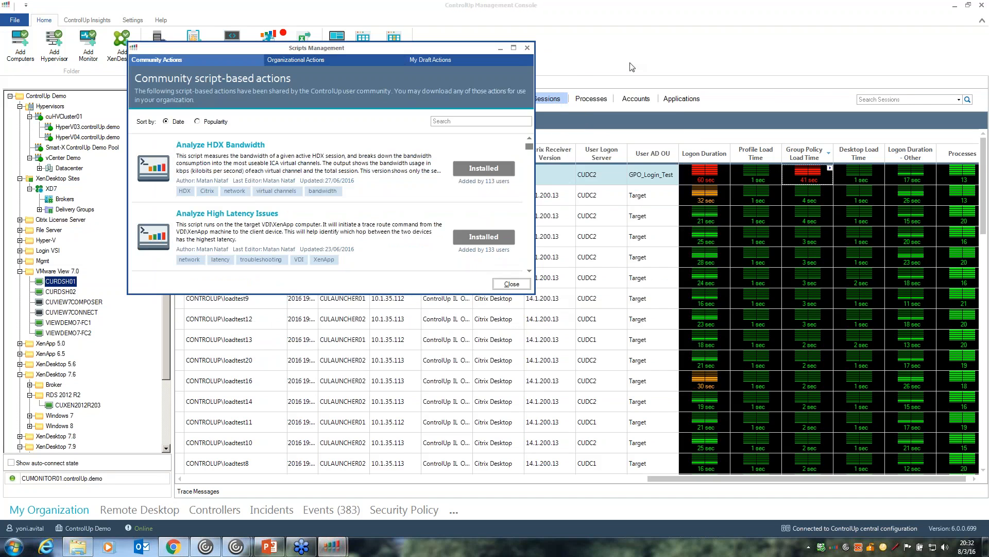
{"action": "left_click_drag", "start_coordinate": [534, 294], "coordinate": [735, 493]}
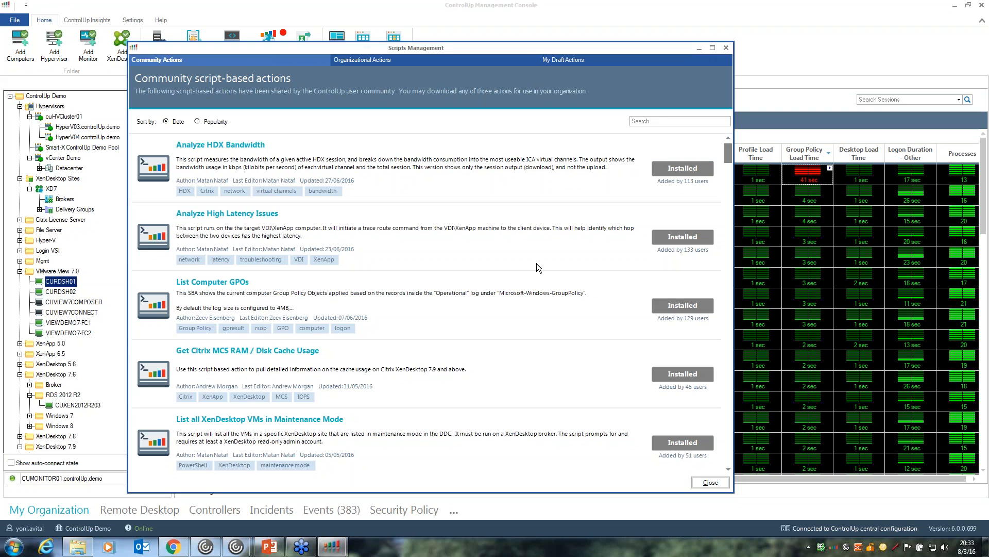
View the organizational script-based actions, start a new action to see its form, and cancel it
{"action": "left_click", "coordinate": [383, 61]}
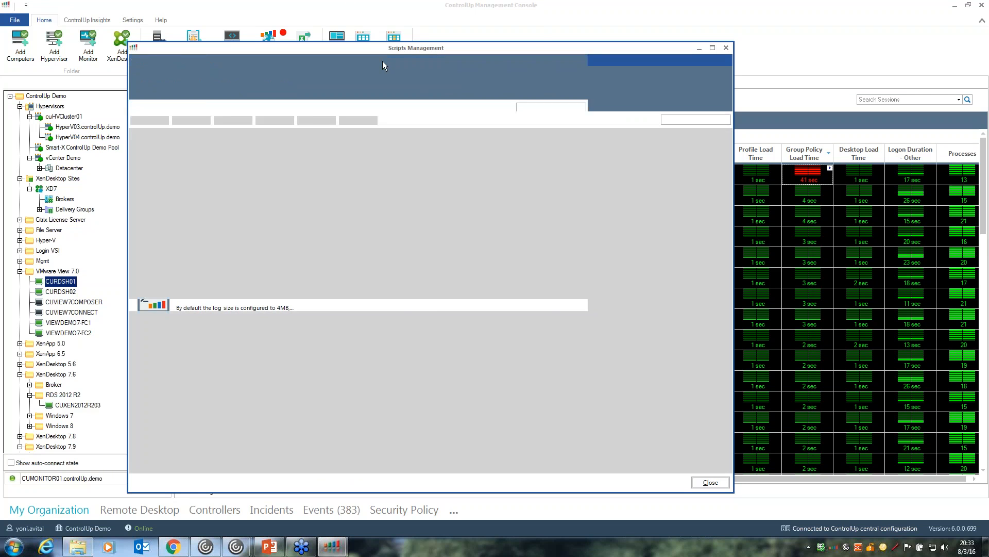
{"action": "left_click", "coordinate": [150, 119]}
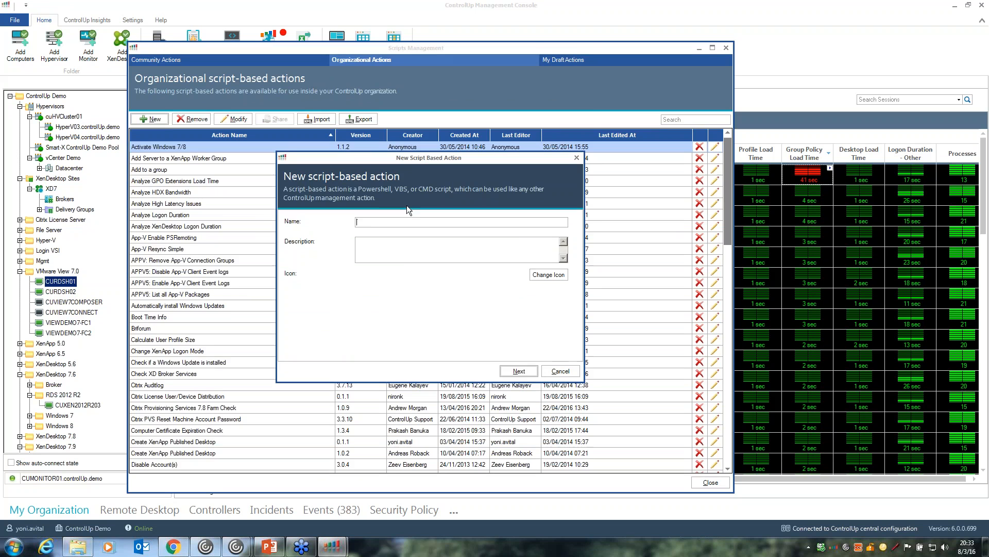
{"action": "left_click", "coordinate": [574, 376]}
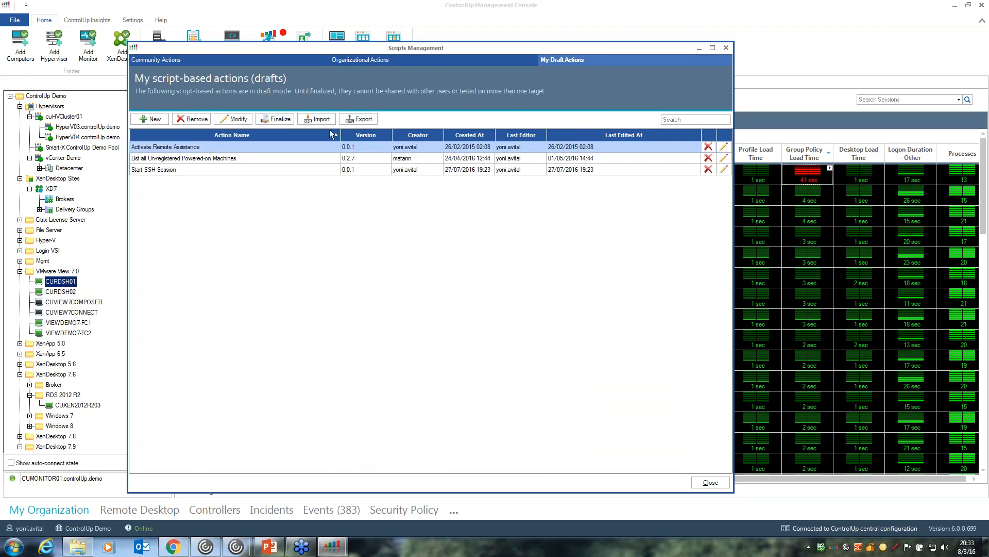
Sort the community script-based actions by popularity, examine the most used scripts and close the library
{"action": "left_click", "coordinate": [177, 59]}
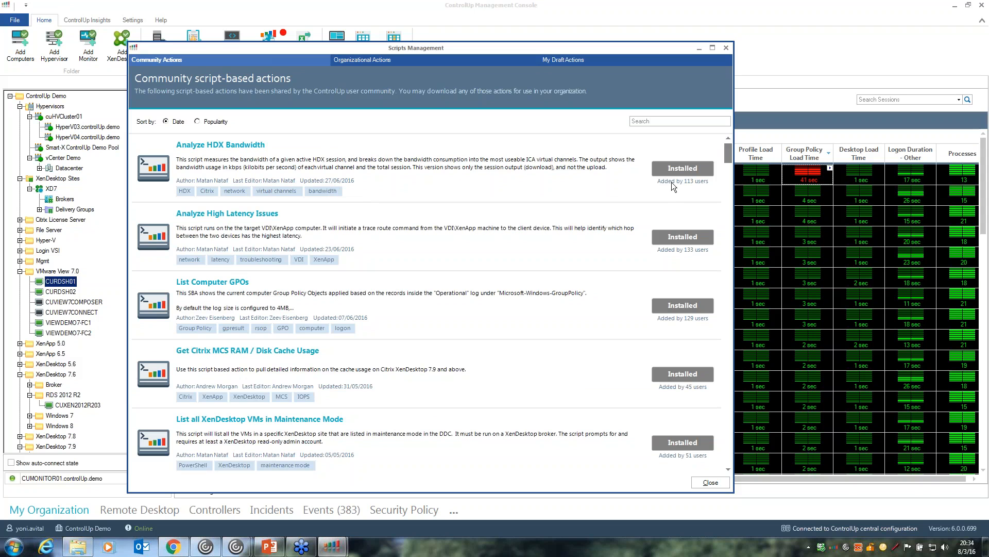
{"action": "left_click", "coordinate": [209, 122]}
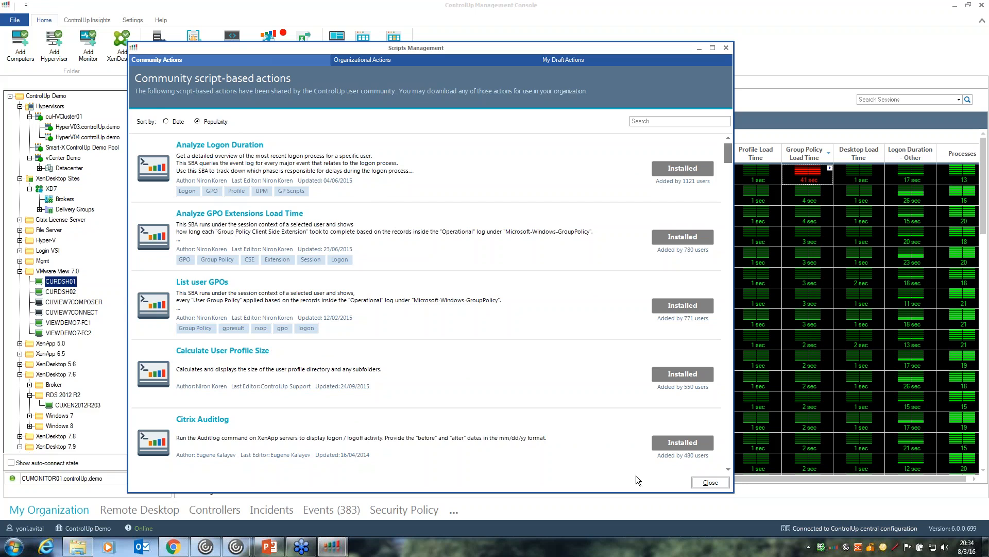
{"action": "left_click", "coordinate": [716, 481]}
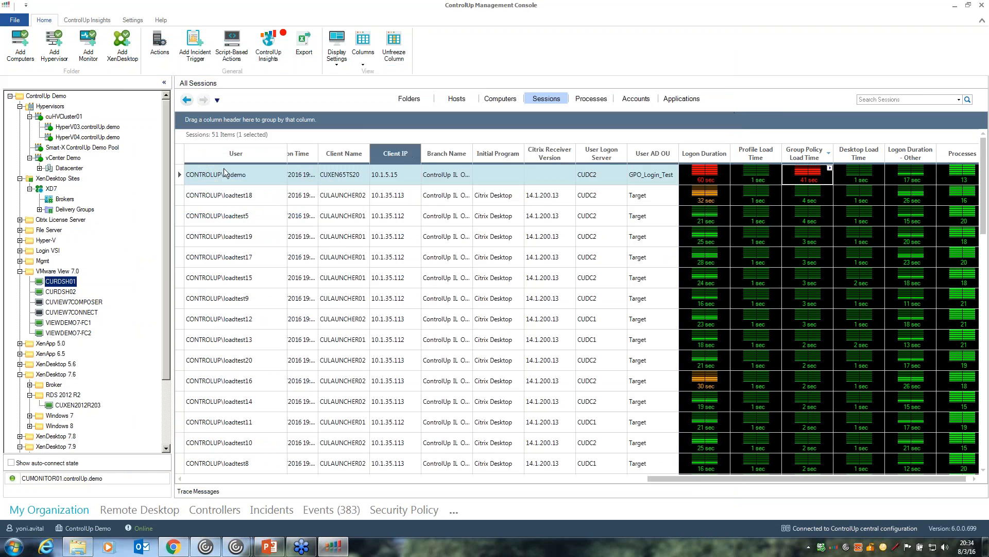
Run the Analyze GPO Extensions Load Time script on the cudemo session and enlarge the results window
{"action": "right_click", "coordinate": [217, 175]}
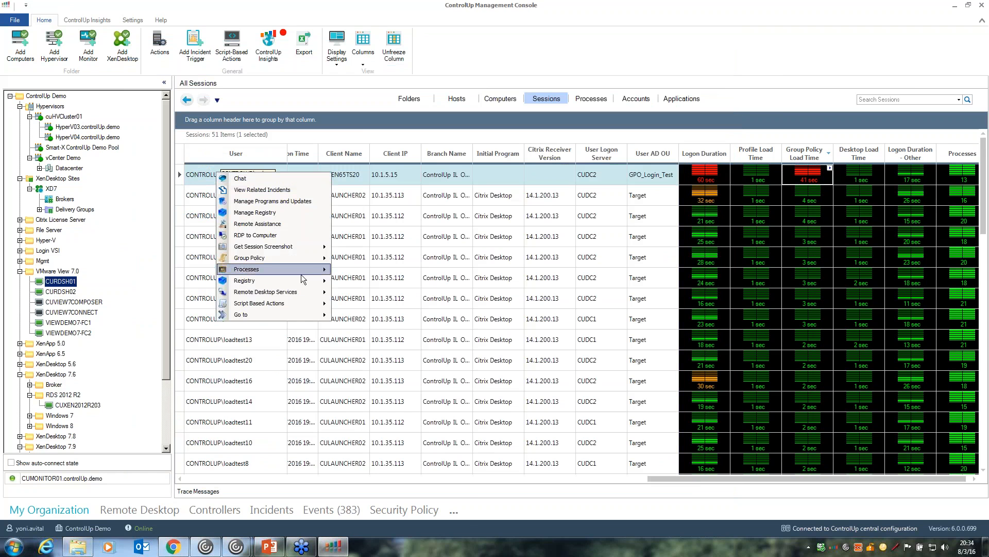
{"action": "mouse_move", "coordinate": [298, 303]}
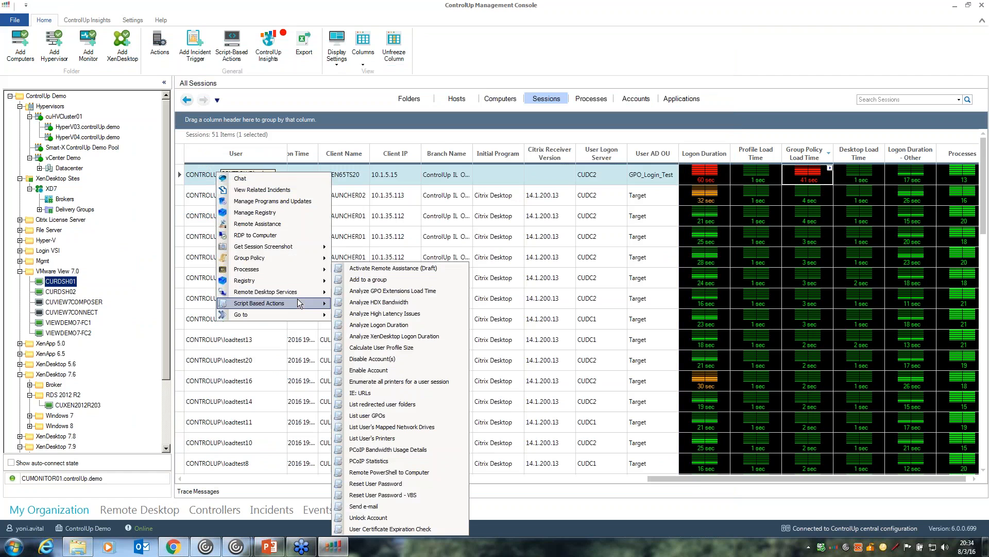
{"action": "left_click", "coordinate": [380, 294]}
{"action": "left_click_drag", "start_coordinate": [397, 124], "coordinate": [247, 49]}
{"action": "left_click_drag", "start_coordinate": [498, 364], "coordinate": [699, 482]}
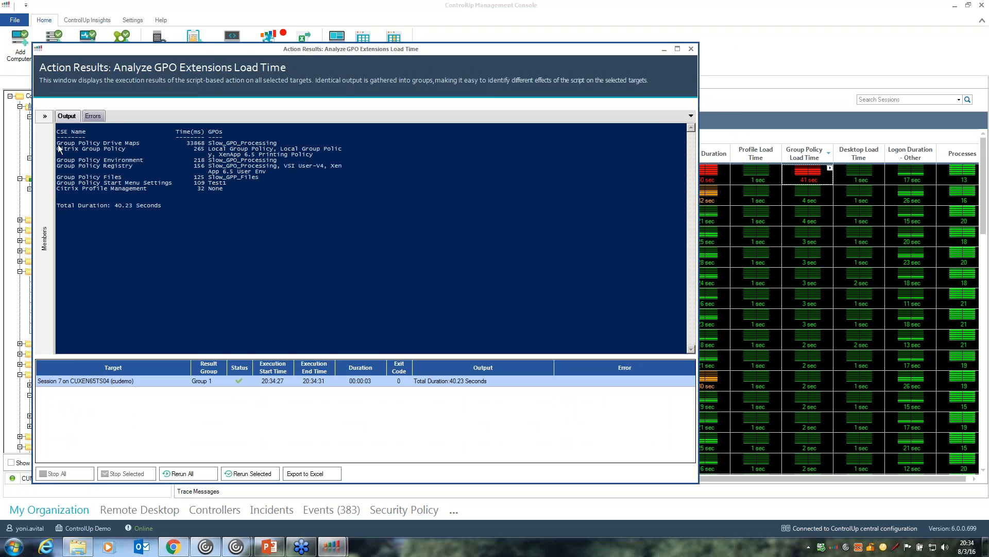
Examine the Group Policy Drive Maps load time and its related GPO in the script output, and close the results
{"action": "left_click_drag", "start_coordinate": [58, 143], "coordinate": [277, 143]}
{"action": "left_click", "coordinate": [275, 149]}
{"action": "left_click_drag", "start_coordinate": [294, 142], "coordinate": [220, 141]}
{"action": "left_click", "coordinate": [691, 49]}
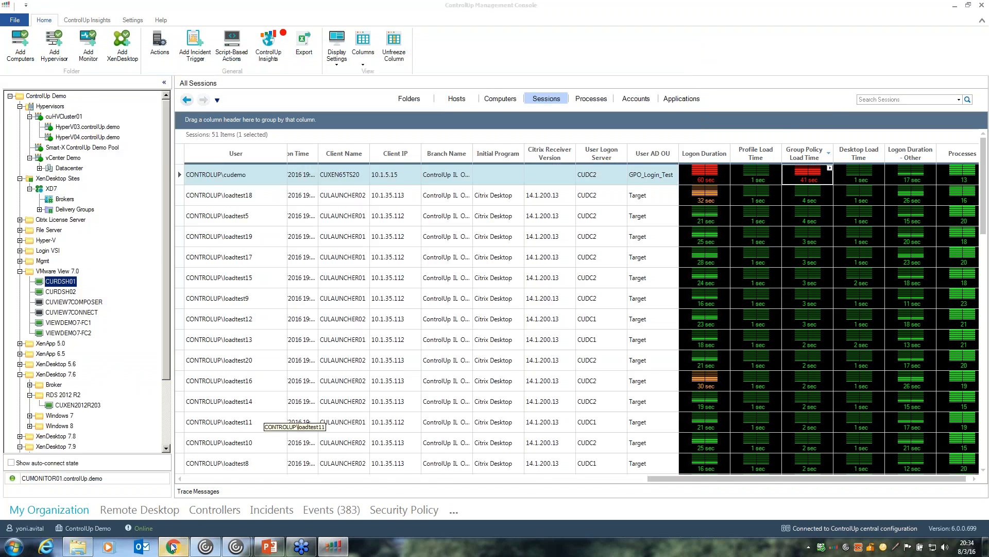
Switch to ControlUp Insights, open the shared last-week Sessions Activity bookmark and sort its sessions by logon duration, longest first
{"action": "left_click", "coordinate": [174, 545]}
{"action": "left_click", "coordinate": [33, 236]}
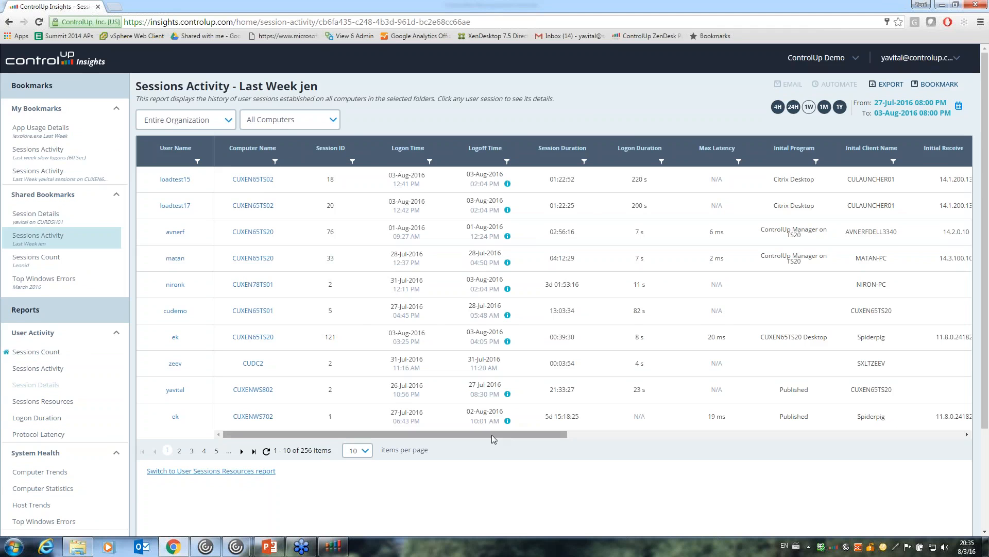
{"action": "left_click_drag", "start_coordinate": [522, 435], "coordinate": [574, 442]}
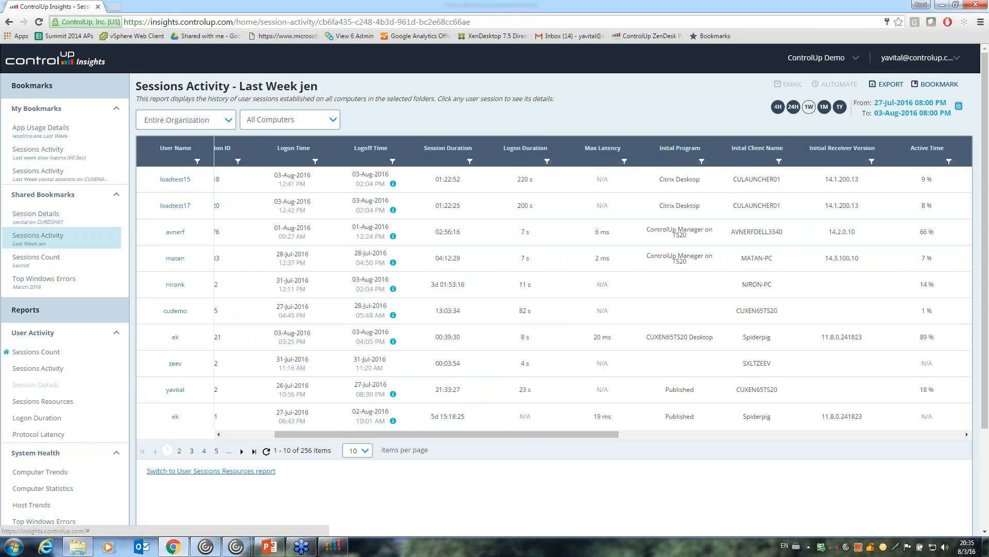
{"action": "left_click", "coordinate": [526, 148]}
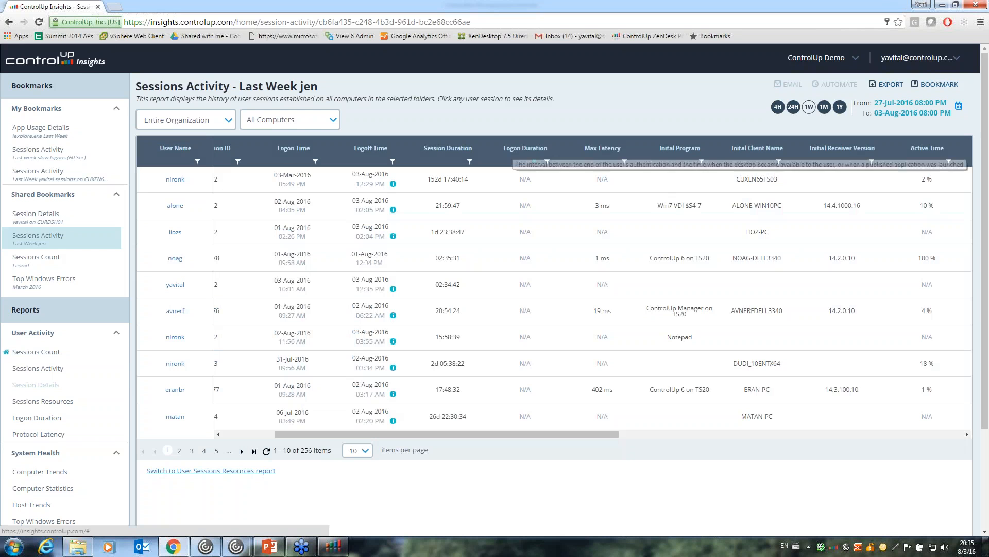
{"action": "left_click", "coordinate": [526, 148]}
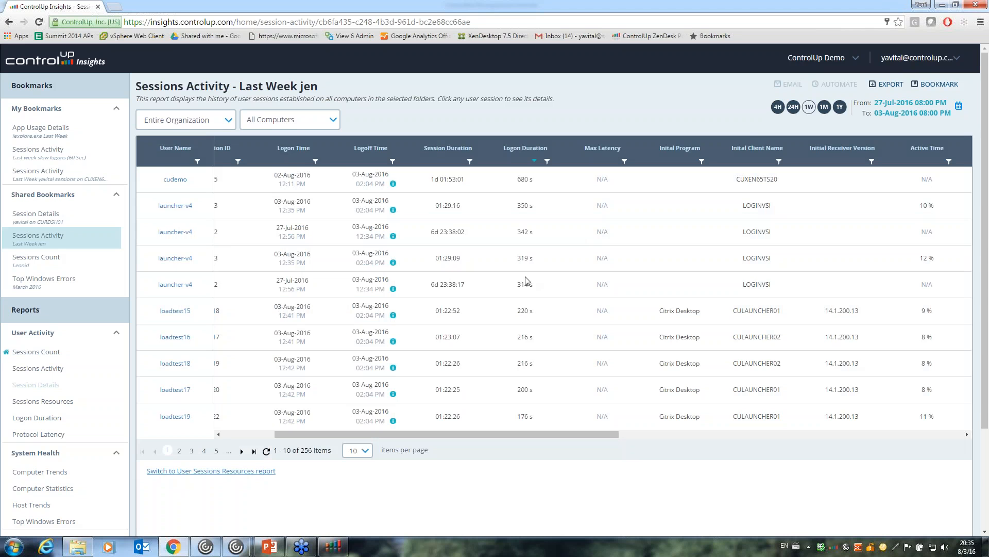
{"action": "left_click_drag", "start_coordinate": [561, 434], "coordinate": [434, 424]}
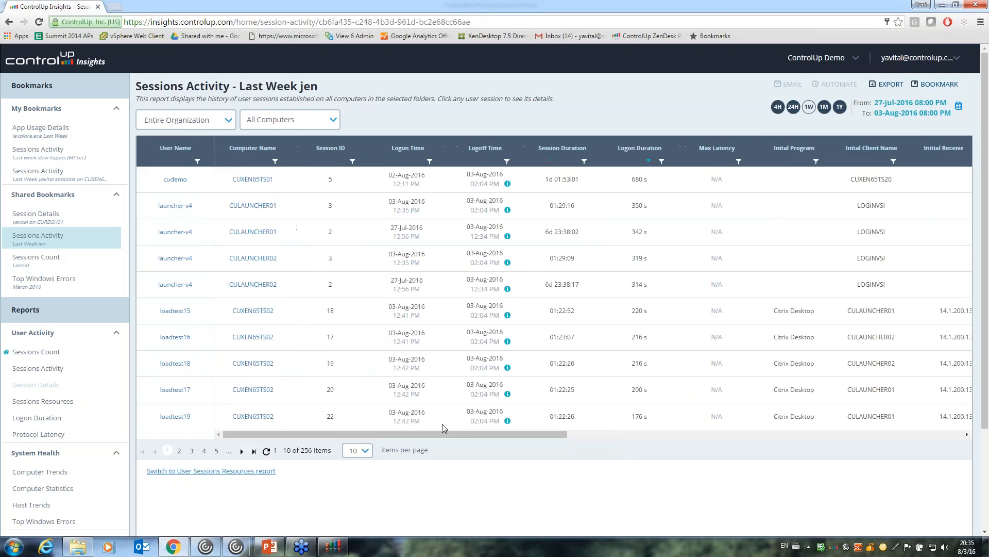
Switch back to the ControlUp Management Console and examine the sessions' average app load time metric
{"action": "left_click", "coordinate": [334, 544]}
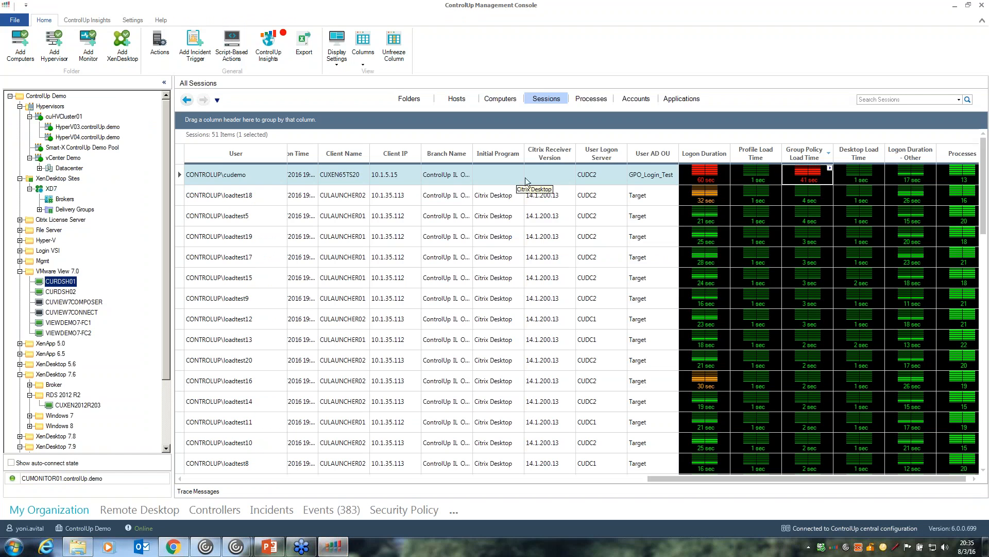
{"action": "left_click_drag", "start_coordinate": [657, 477], "coordinate": [416, 477]}
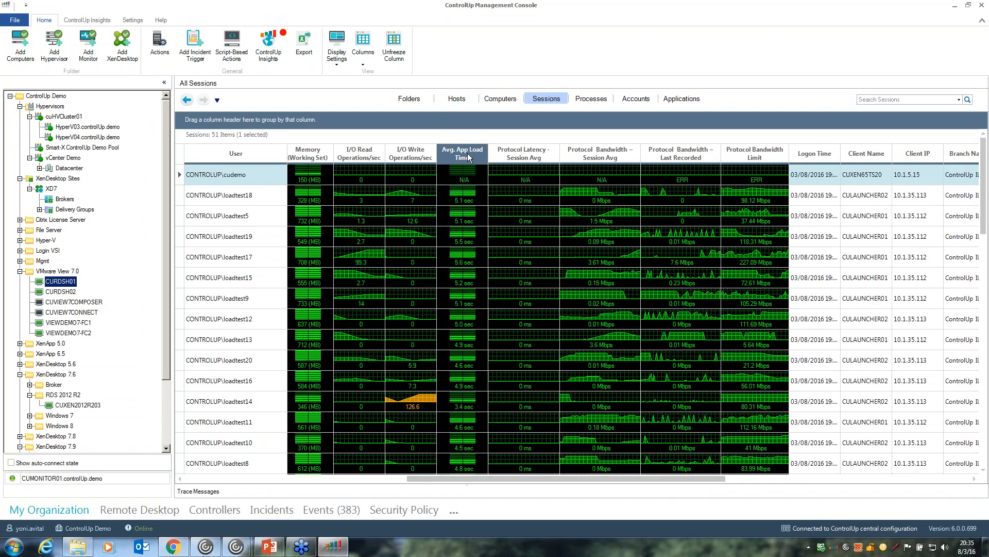
{"action": "mouse_move", "coordinate": [468, 153]}
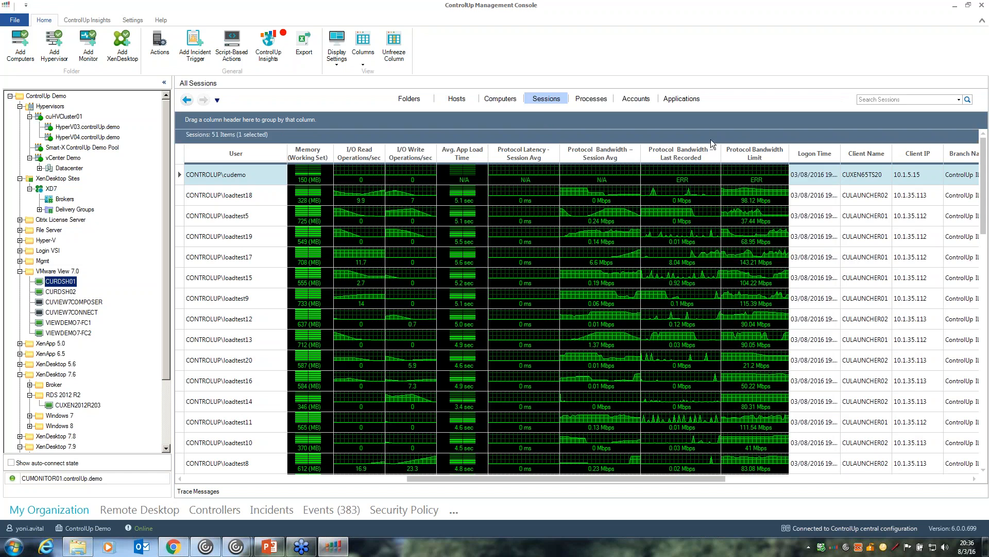
Filter the sessions by the presenter's username and examine their session and computer details
{"action": "left_click", "coordinate": [928, 97]}
{"action": "type", "text": "yavit"}
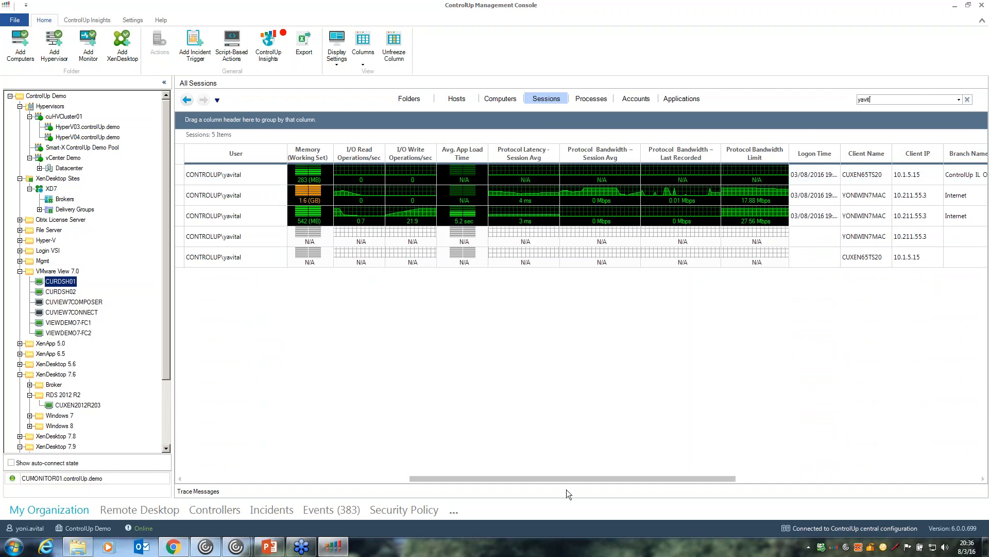
{"action": "left_click_drag", "start_coordinate": [577, 478], "coordinate": [249, 470]}
Switch to the CUXEN65TS20 Desktop session in Citrix Receiver, and resize and position its window beside the sessions' user details
{"action": "left_click", "coordinate": [237, 547]}
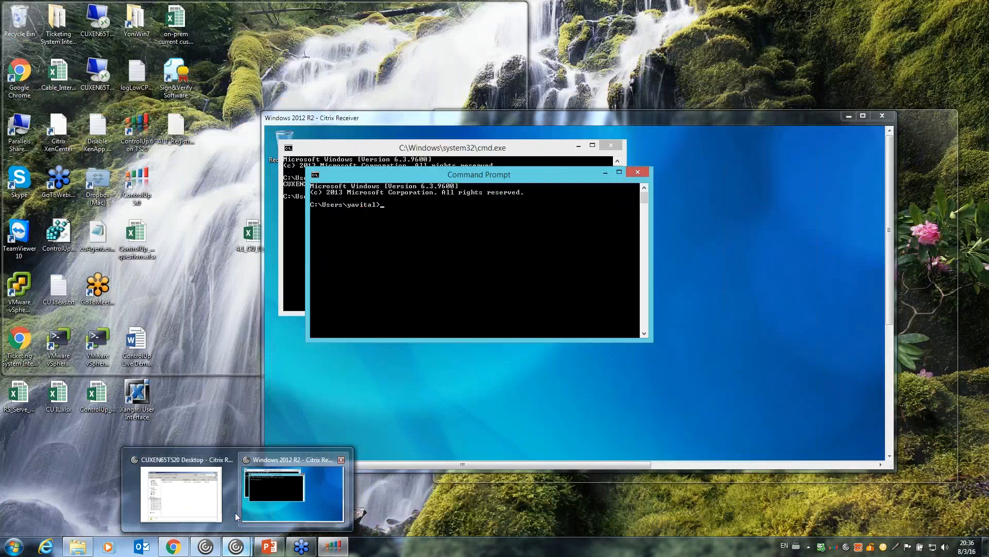
{"action": "left_click", "coordinate": [185, 494]}
{"action": "left_click_drag", "start_coordinate": [582, 70], "coordinate": [462, 38]}
{"action": "left_click_drag", "start_coordinate": [756, 395], "coordinate": [765, 445]}
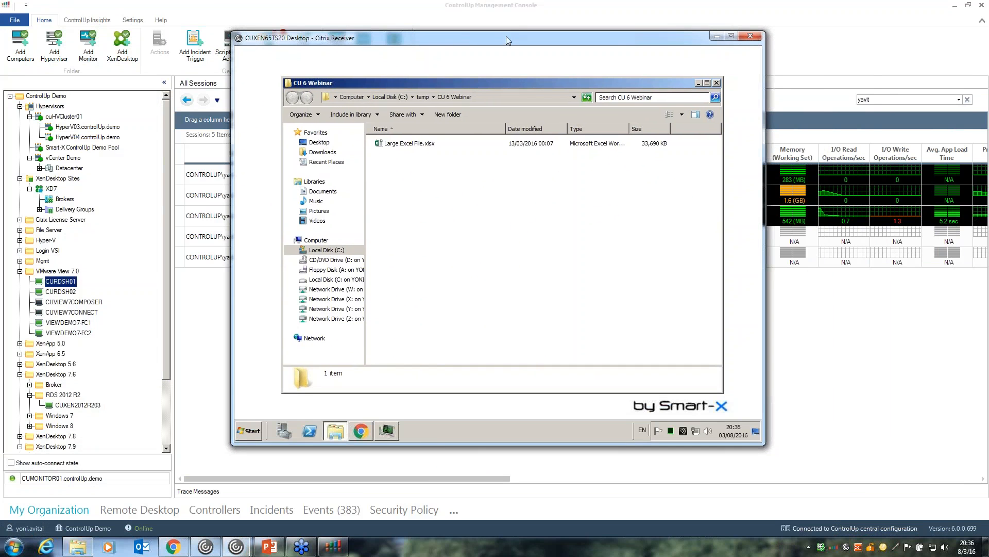
{"action": "left_click_drag", "start_coordinate": [506, 37], "coordinate": [696, 55]}
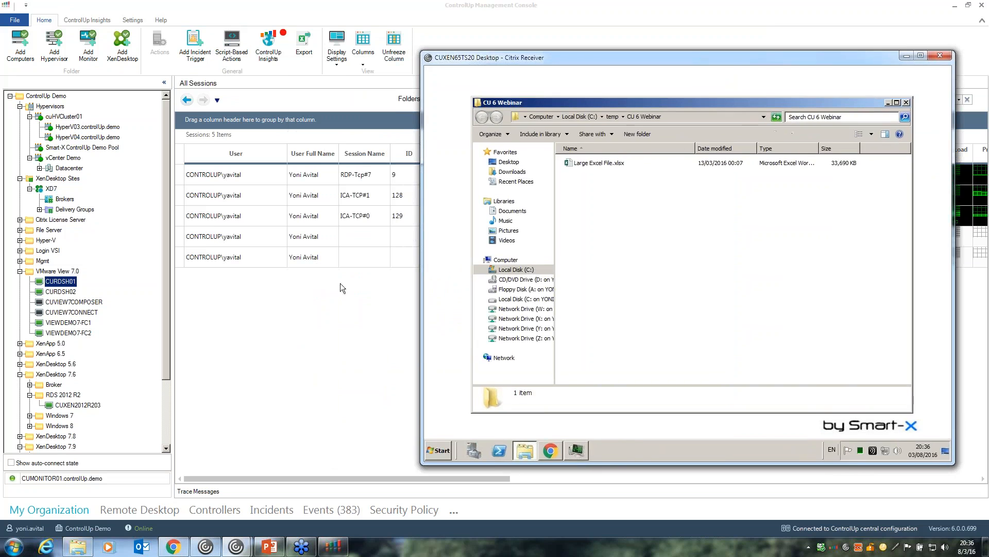
Return to the ControlUp console and open the process list of the ICA-TCP#0 session on CUXEN65TS20
{"action": "left_click", "coordinate": [357, 217]}
{"action": "left_click", "coordinate": [467, 195]}
{"action": "mouse_move", "coordinate": [453, 478]}
{"action": "left_mouse_down"}
{"action": "mouse_move", "coordinate": [632, 477]}
{"action": "mouse_move", "coordinate": [445, 481]}
{"action": "left_mouse_up"}
{"action": "left_click", "coordinate": [223, 216]}
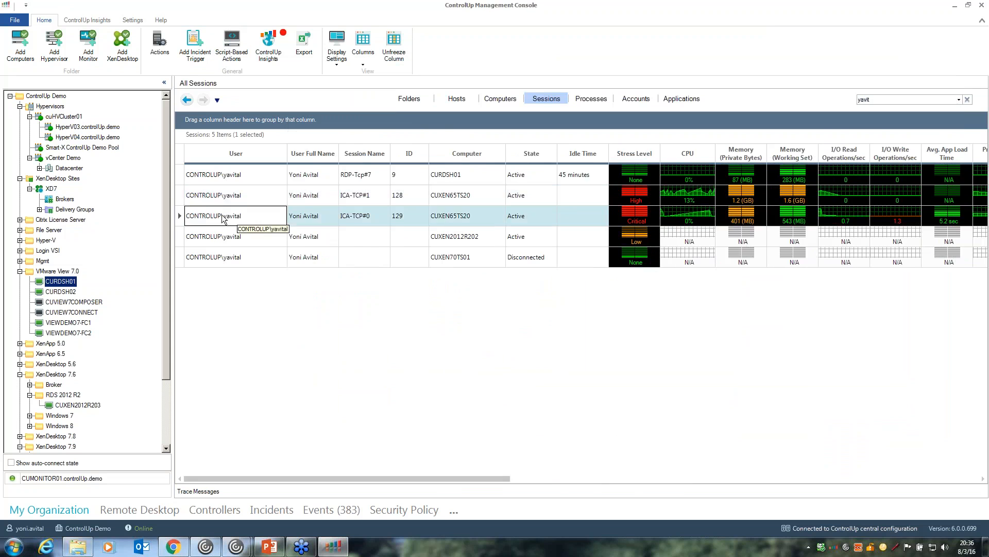
{"action": "double_click", "coordinate": [223, 216]}
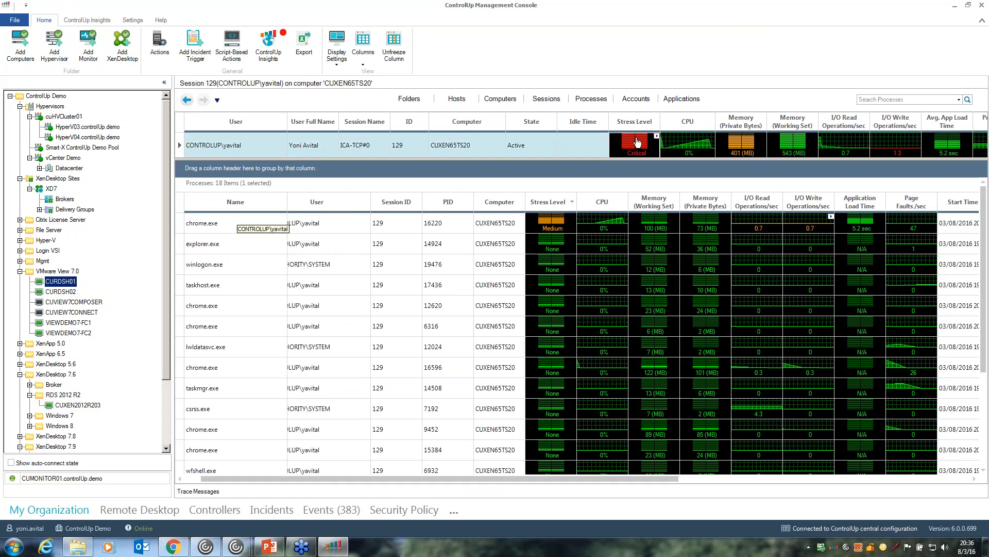
Sort the session's processes by Application Load Time and compare them with the session's average app load time
{"action": "scroll", "coordinate": [637, 142], "scroll_direction": "right", "scroll_amount": 5}
{"action": "key", "text": "Left"}
{"action": "left_click_drag", "start_coordinate": [506, 484], "coordinate": [657, 485]}
{"action": "left_click", "coordinate": [635, 201]}
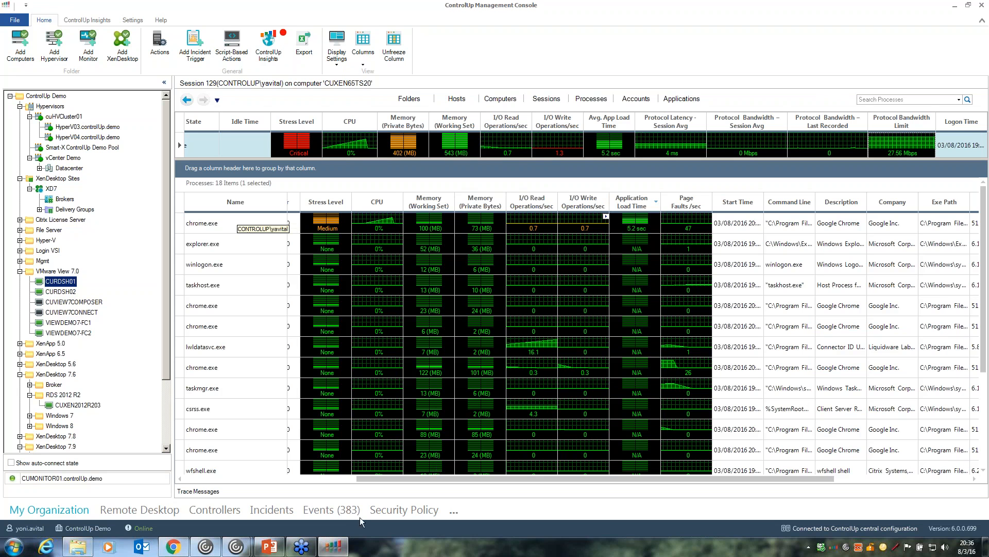
Switch to the CUXEN65TS20 Desktop session, open Large Excel File.xlsx from the CU 6 Webinar folder, and show the local clock to time its loading
{"action": "mouse_move", "coordinate": [241, 551]}
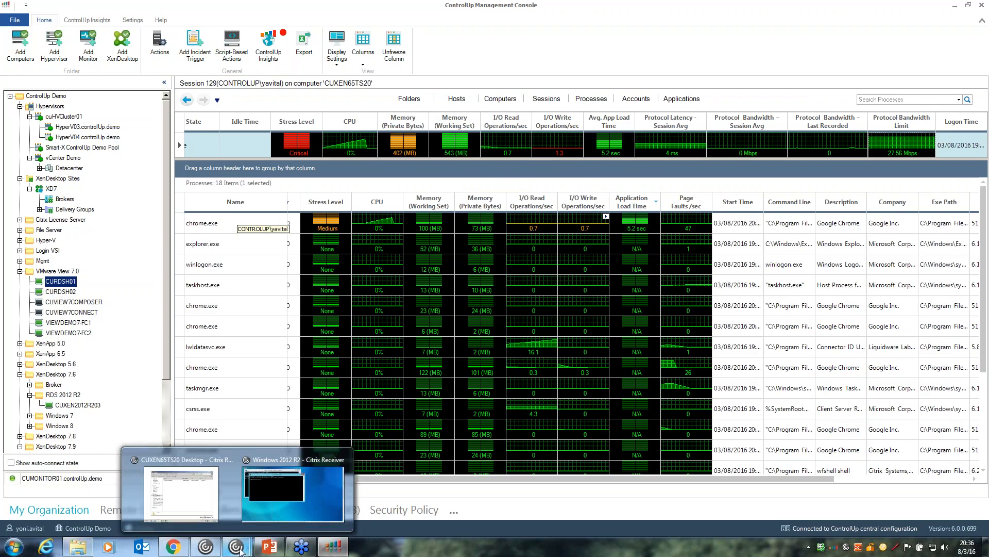
{"action": "left_click", "coordinate": [181, 489]}
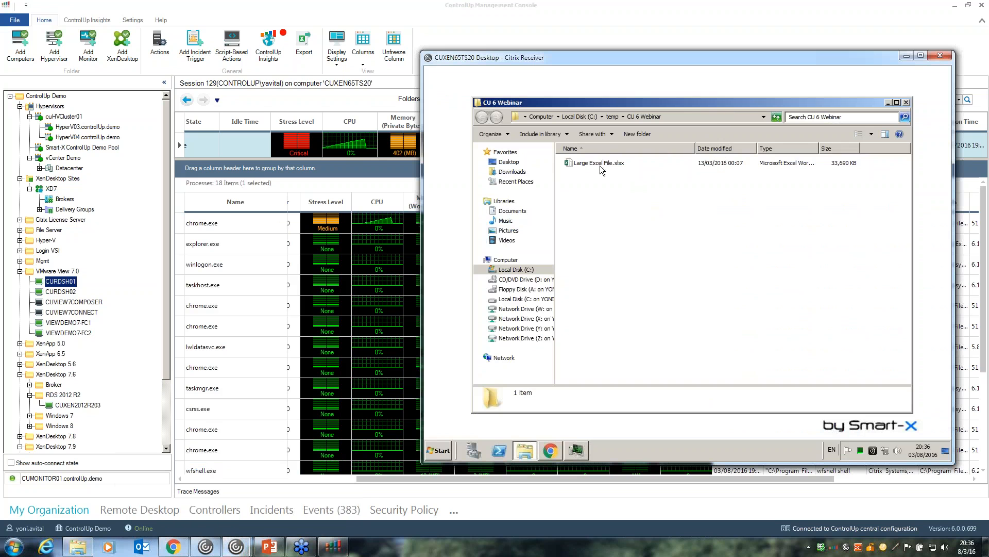
{"action": "left_click_drag", "start_coordinate": [700, 98], "coordinate": [652, 91]}
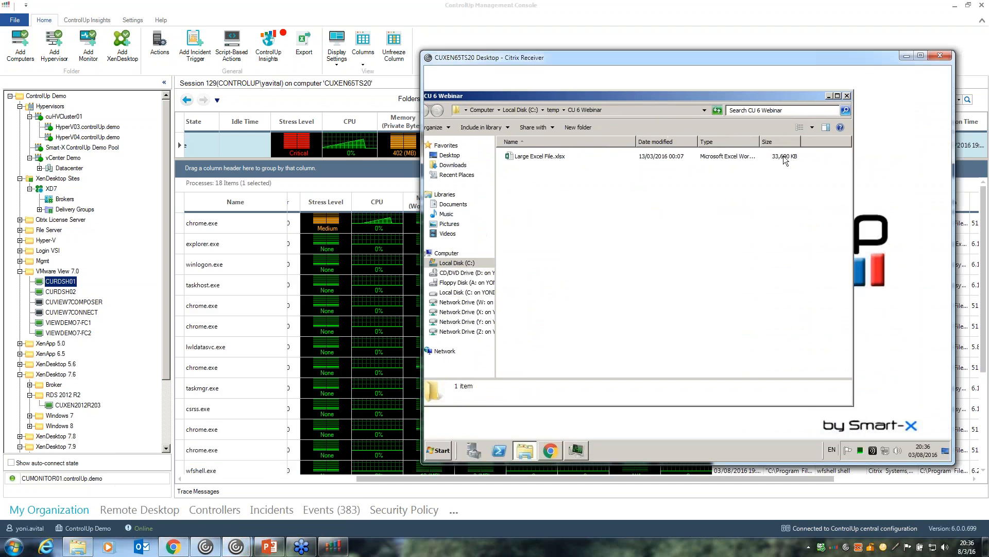
{"action": "left_click", "coordinate": [515, 157]}
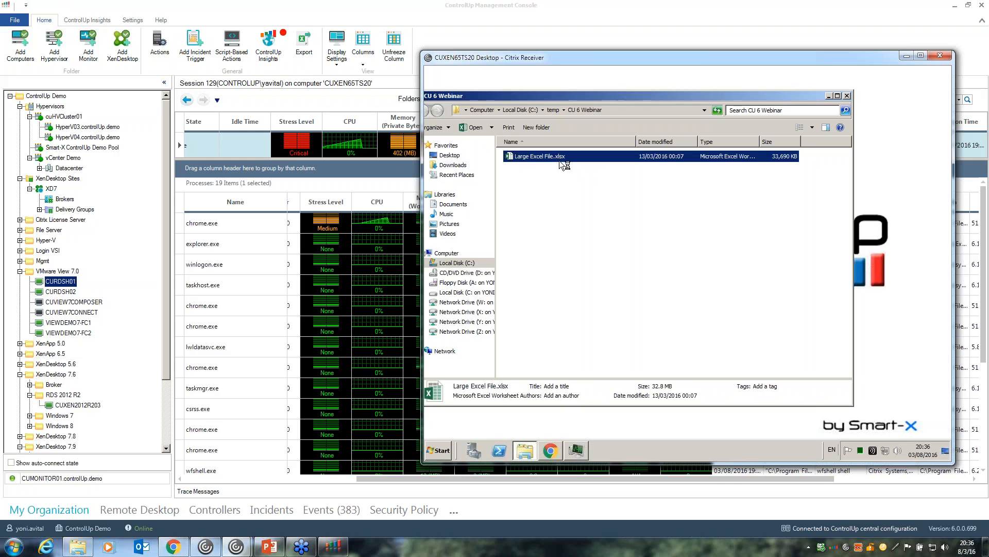
{"action": "left_click", "coordinate": [963, 547]}
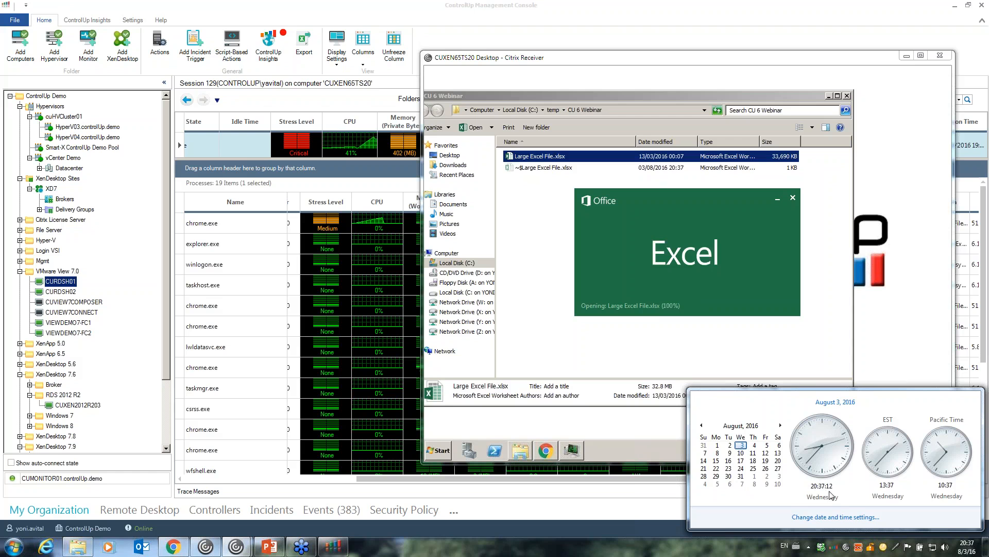
Select cells A5:C14 in the large workbook to test its responsiveness, and reposition the session window over the console
{"action": "left_click_drag", "start_coordinate": [680, 227], "coordinate": [681, 330]}
{"action": "left_click_drag", "start_coordinate": [543, 218], "coordinate": [710, 300]}
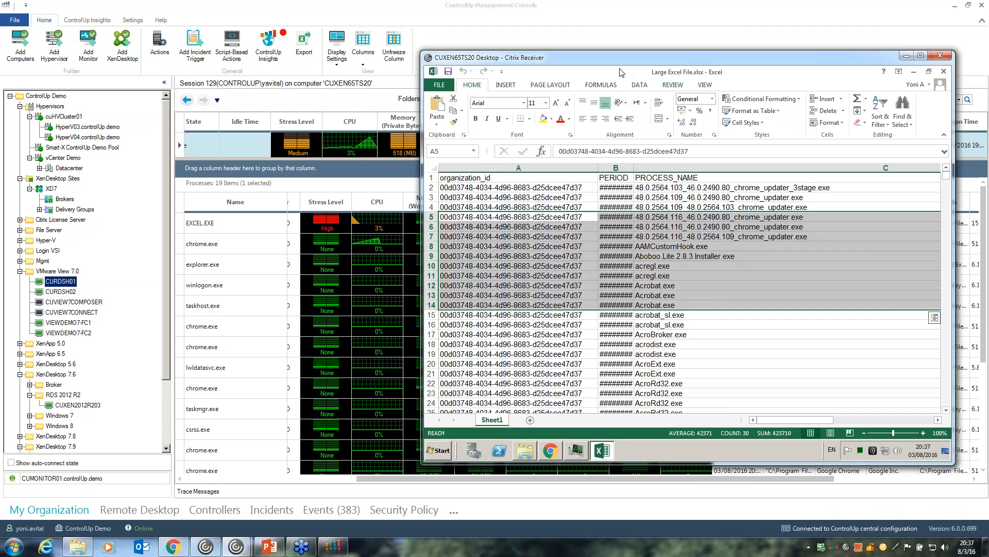
{"action": "left_click_drag", "start_coordinate": [621, 72], "coordinate": [596, 79]}
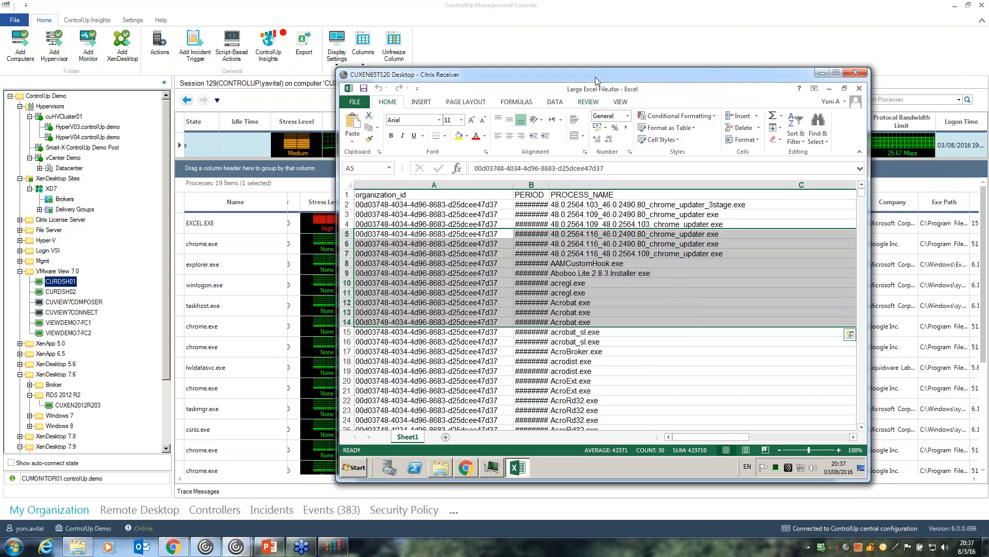
Return to the ControlUp console and compare EXCEL.EXE's application load time with the session's average app load time
{"action": "left_click", "coordinate": [635, 23]}
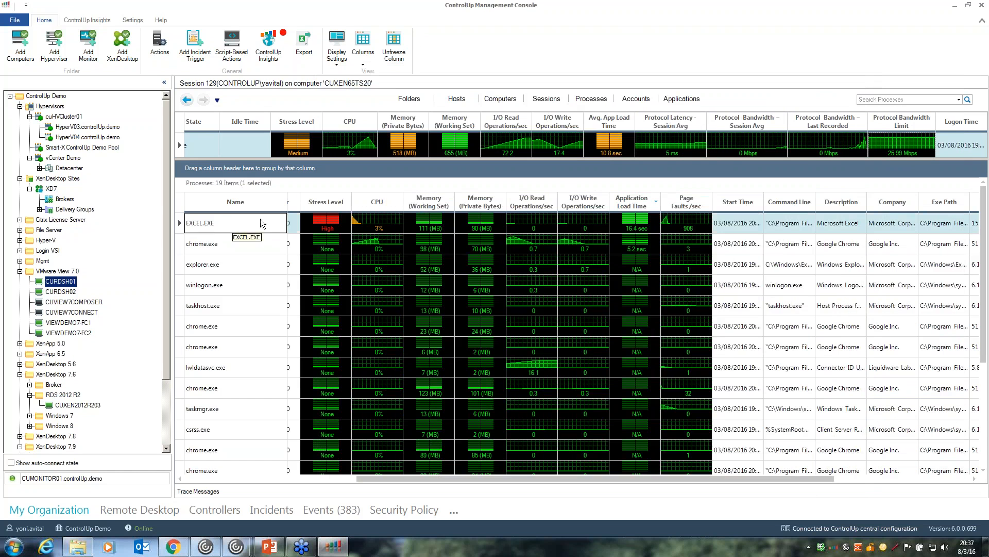
{"action": "left_click", "coordinate": [622, 229]}
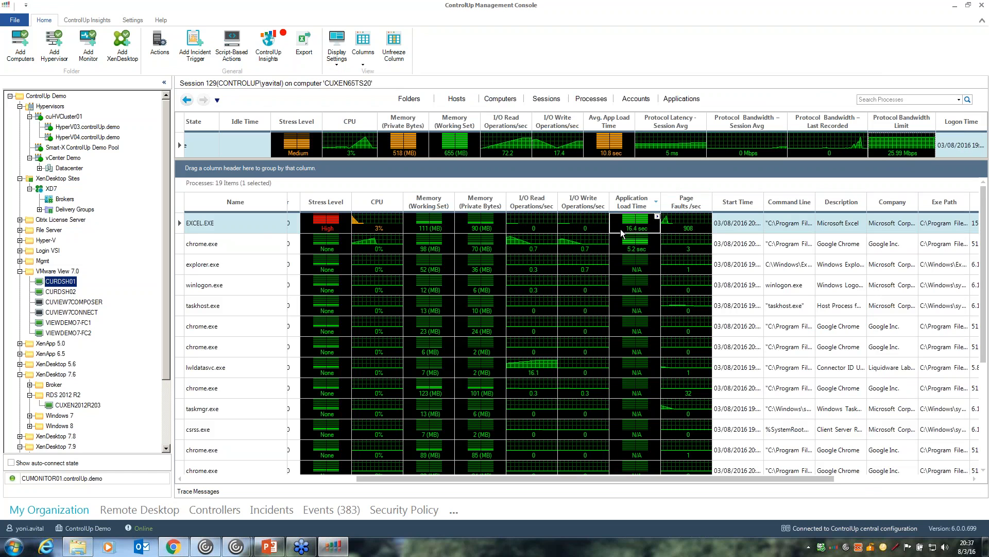
{"action": "left_click", "coordinate": [601, 149]}
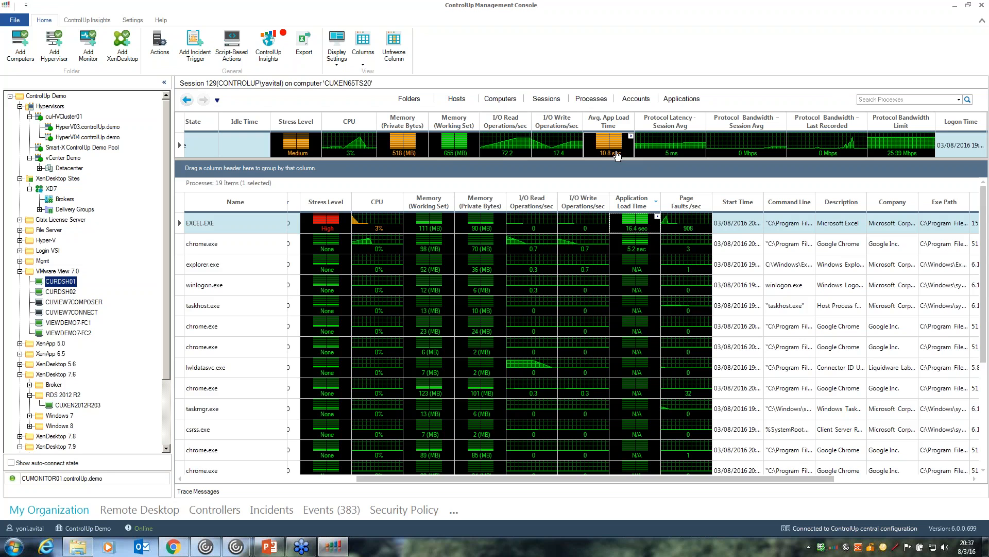
Examine the Application Load Time rules and the parameters for adding a measuring rule, and leave the settings without changes
{"action": "left_click", "coordinate": [138, 21]}
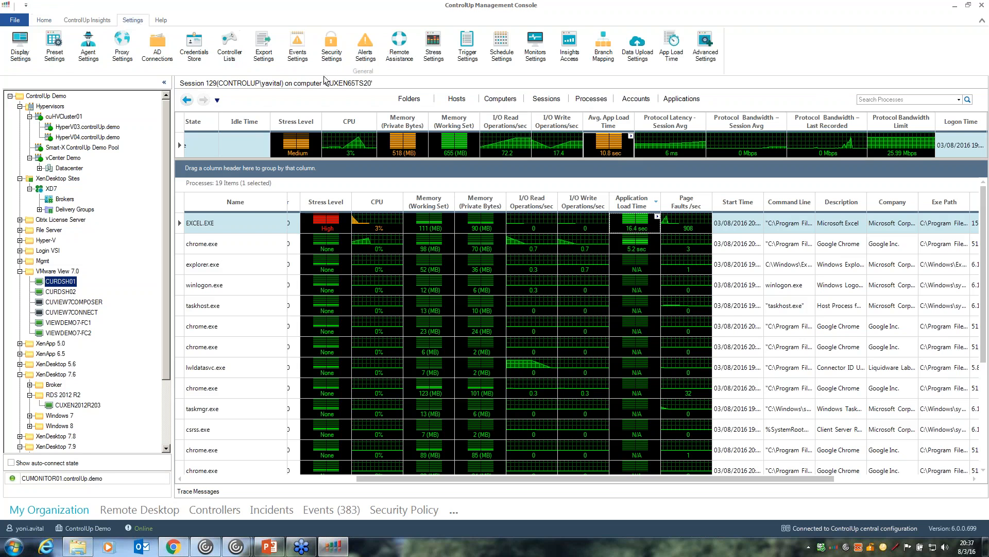
{"action": "left_click", "coordinate": [671, 52]}
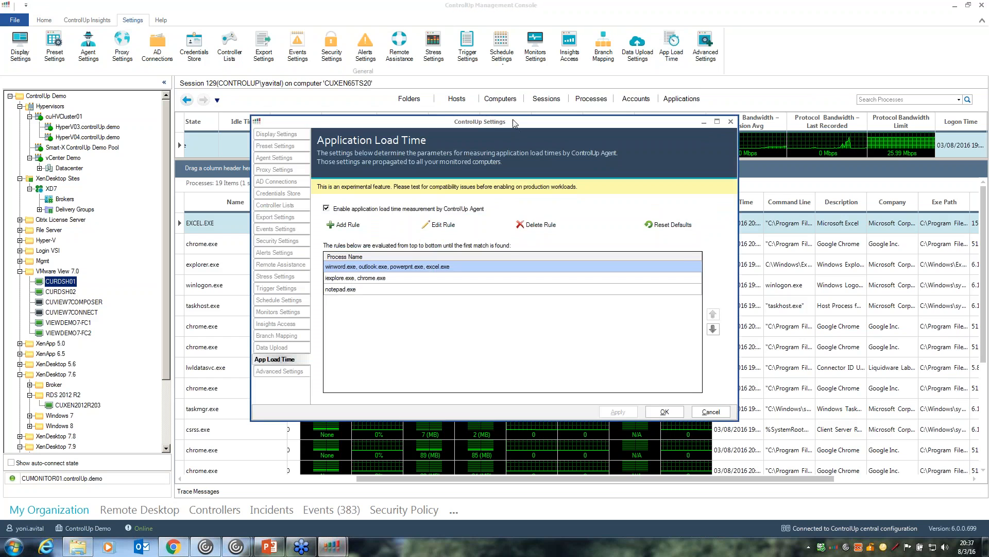
{"action": "left_click_drag", "start_coordinate": [510, 122], "coordinate": [505, 122]}
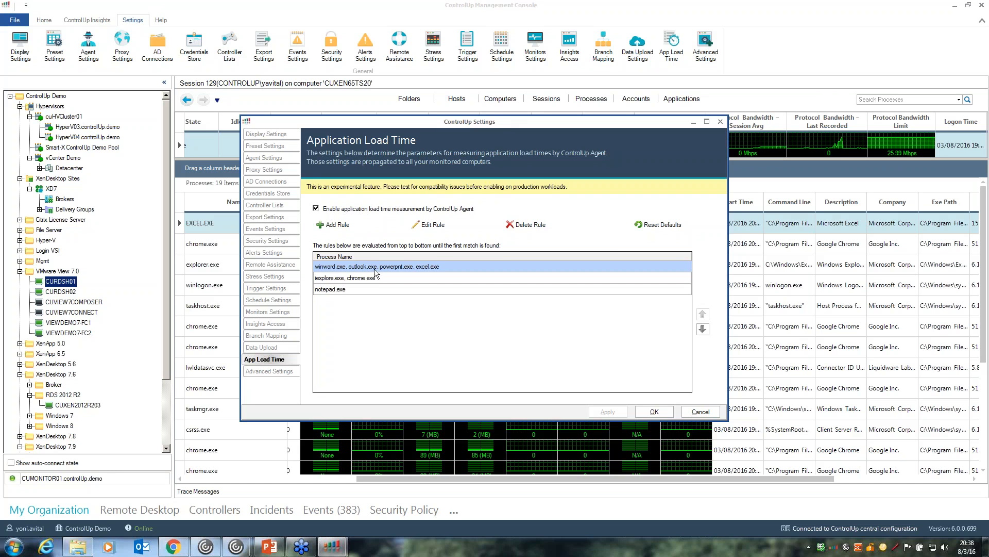
{"action": "left_click", "coordinate": [390, 279]}
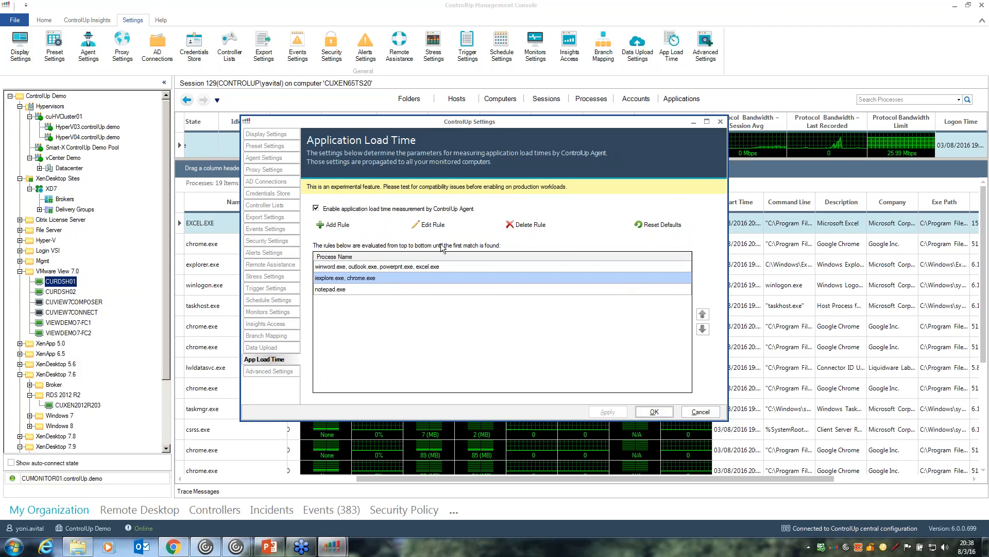
{"action": "left_click", "coordinate": [334, 224]}
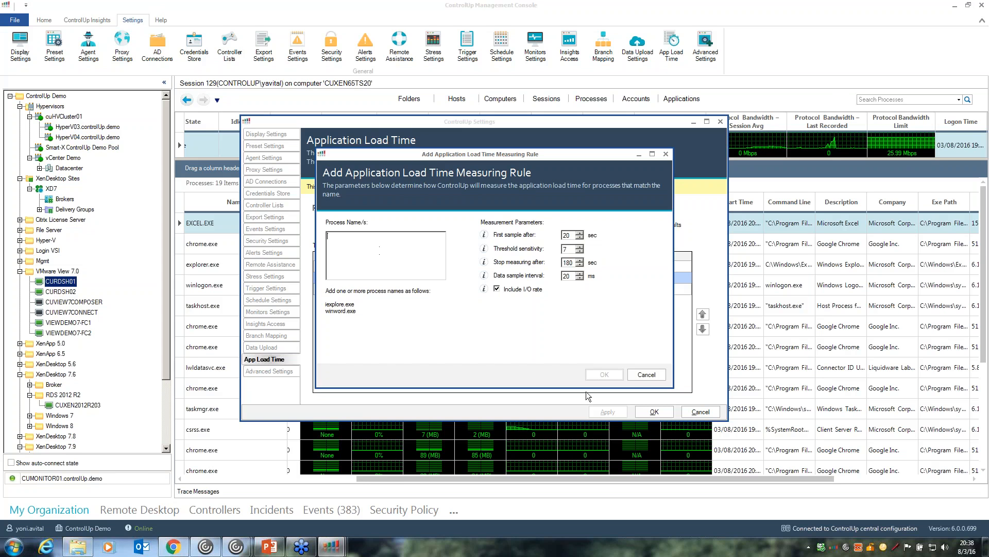
{"action": "left_click", "coordinate": [640, 377]}
{"action": "left_click", "coordinate": [710, 415]}
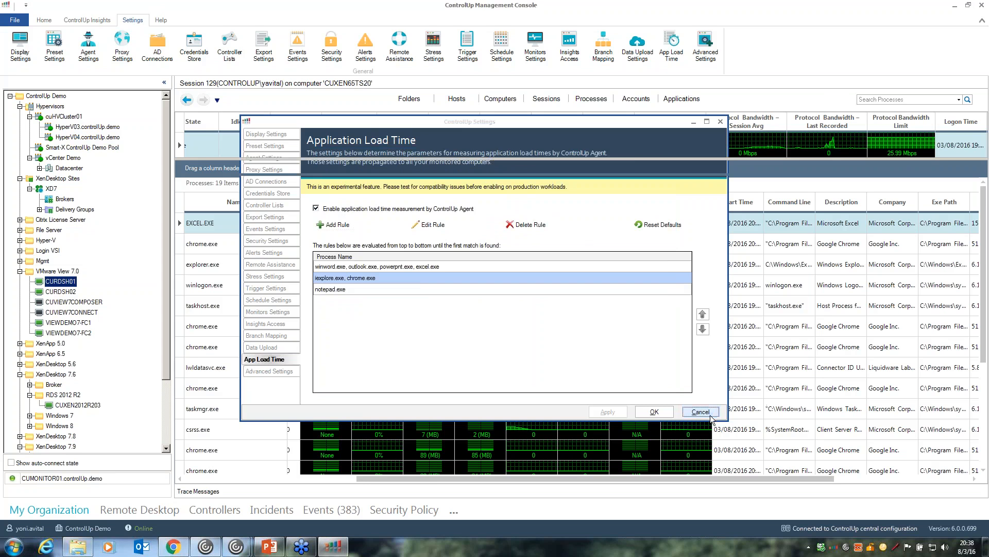
Show all sessions without the username filter and sort them by Protocol Bandwidth – Session Avg
{"action": "left_click_drag", "start_coordinate": [663, 479], "coordinate": [684, 478]}
{"action": "left_click", "coordinate": [547, 99]}
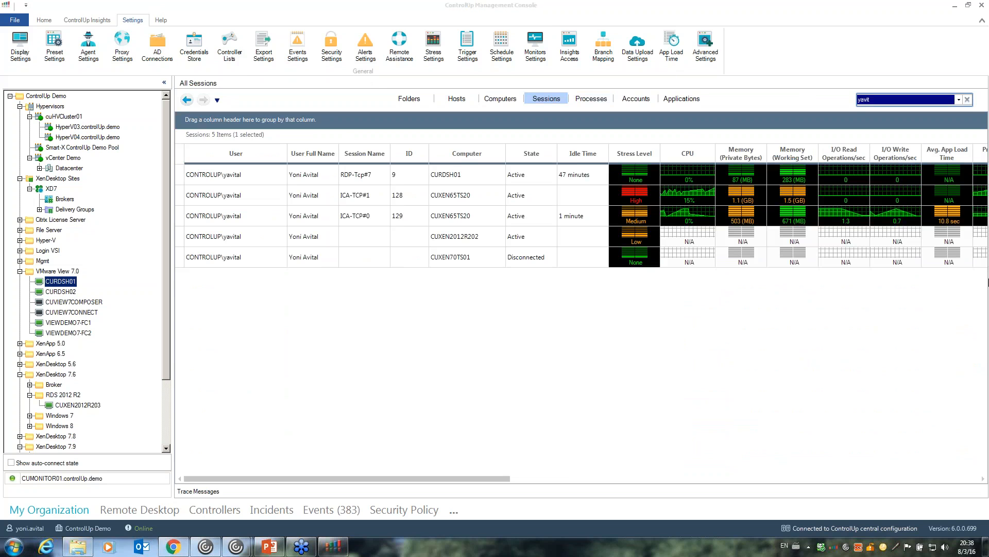
{"action": "left_click", "coordinate": [967, 99]}
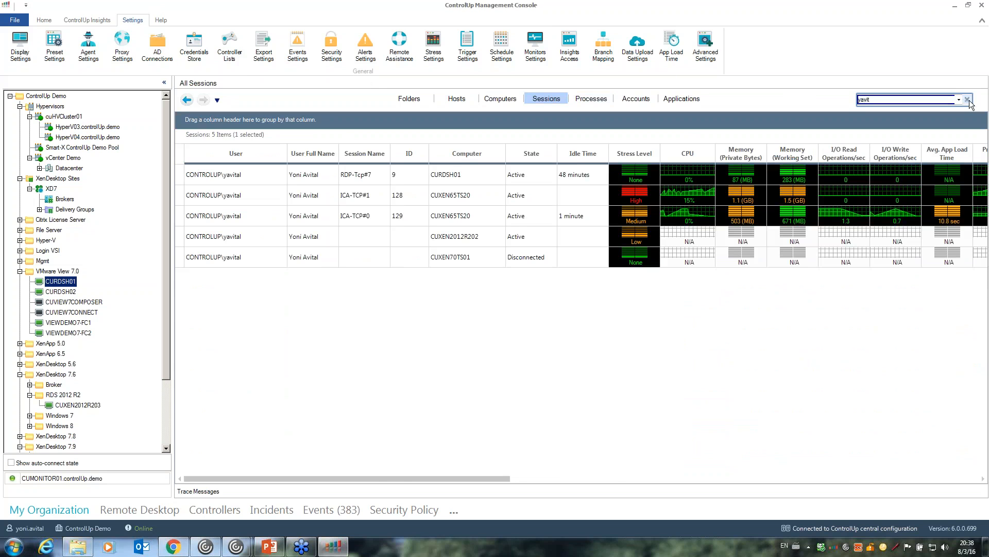
{"action": "left_click_drag", "start_coordinate": [373, 477], "coordinate": [632, 492]}
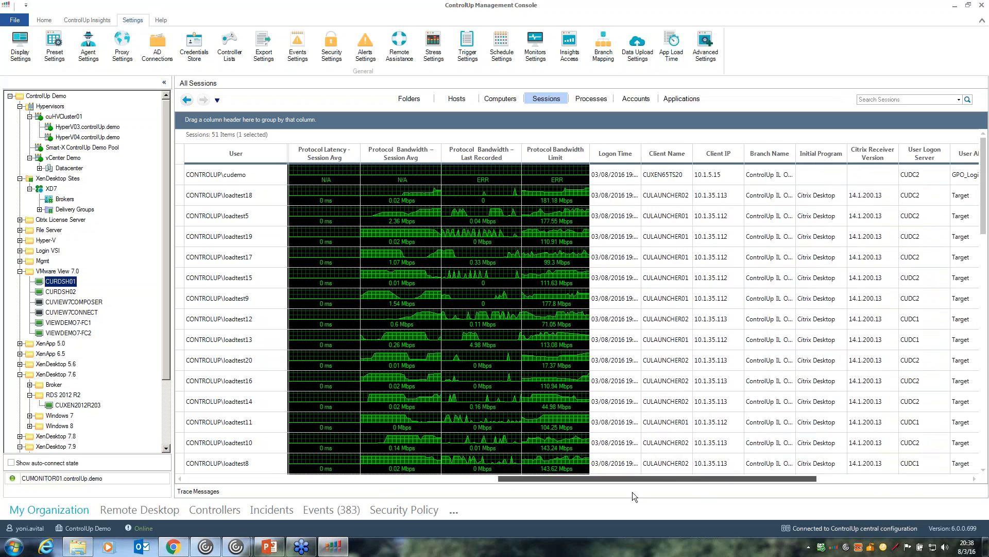
{"action": "left_click", "coordinate": [405, 151]}
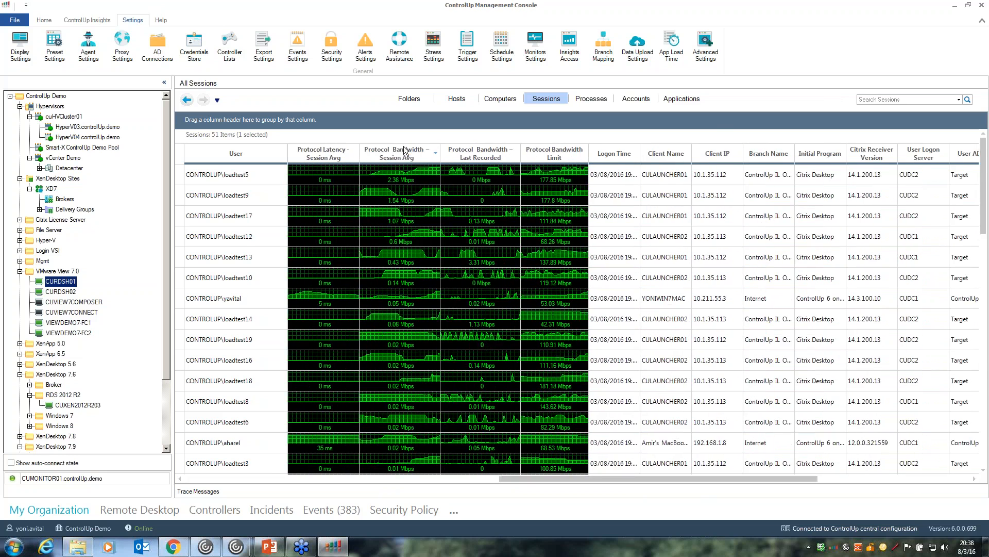
{"action": "left_click_drag", "start_coordinate": [499, 478], "coordinate": [453, 479]}
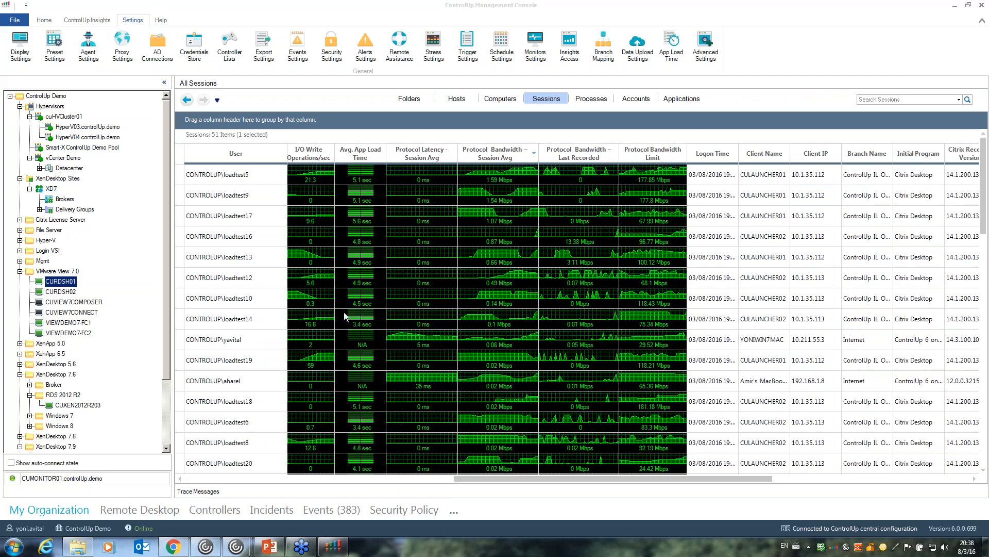
Bring up the CUXEN65TS20 Desktop window, move it clear of the column headers, and sort the sessions by Protocol Bandwidth – Last Recorded
{"action": "mouse_move", "coordinate": [234, 542]}
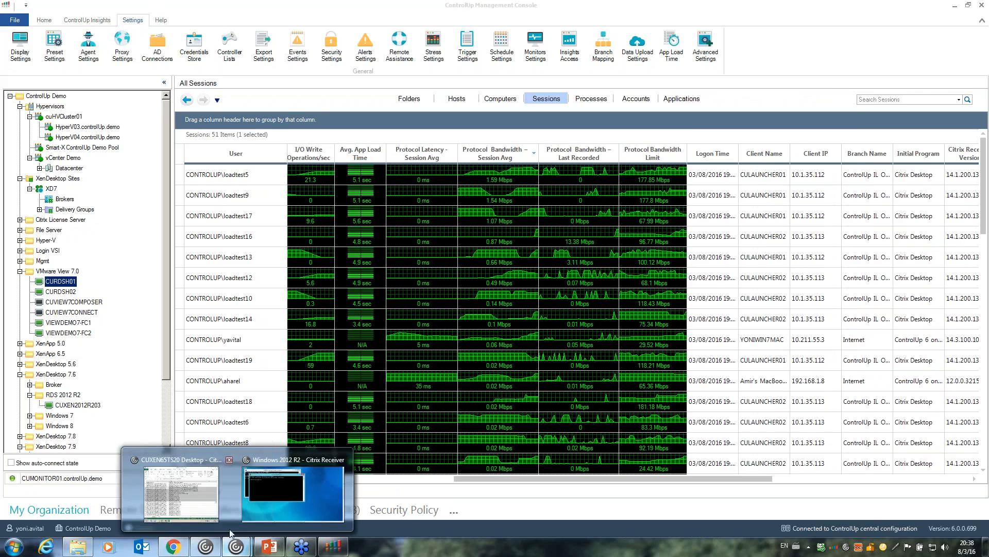
{"action": "left_click", "coordinate": [215, 510]}
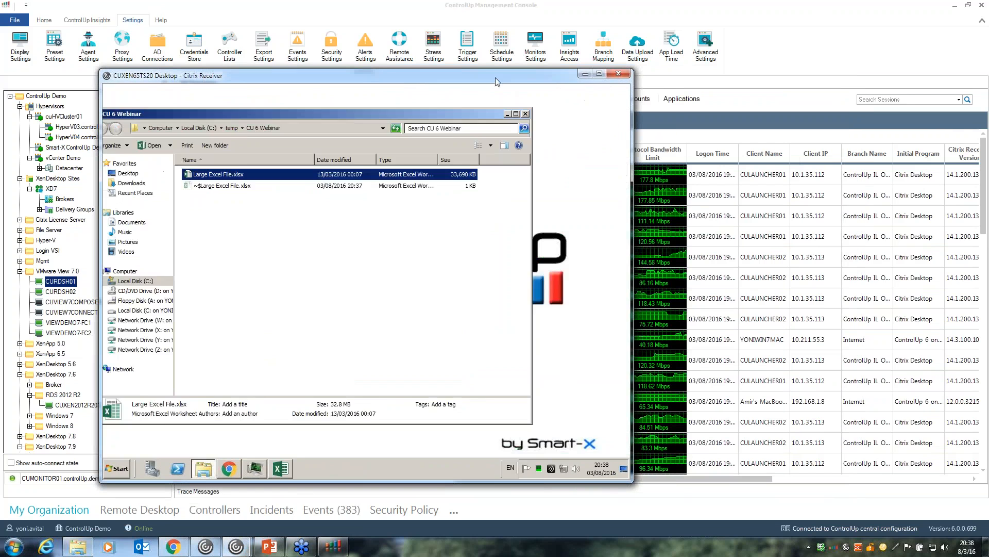
{"action": "left_click_drag", "start_coordinate": [531, 101], "coordinate": [612, 227]}
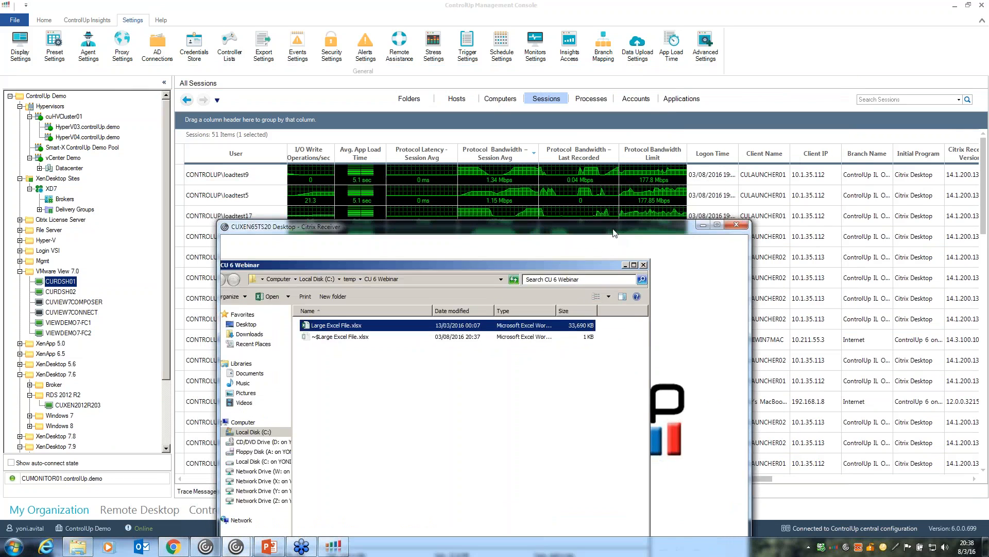
{"action": "left_click", "coordinate": [566, 152]}
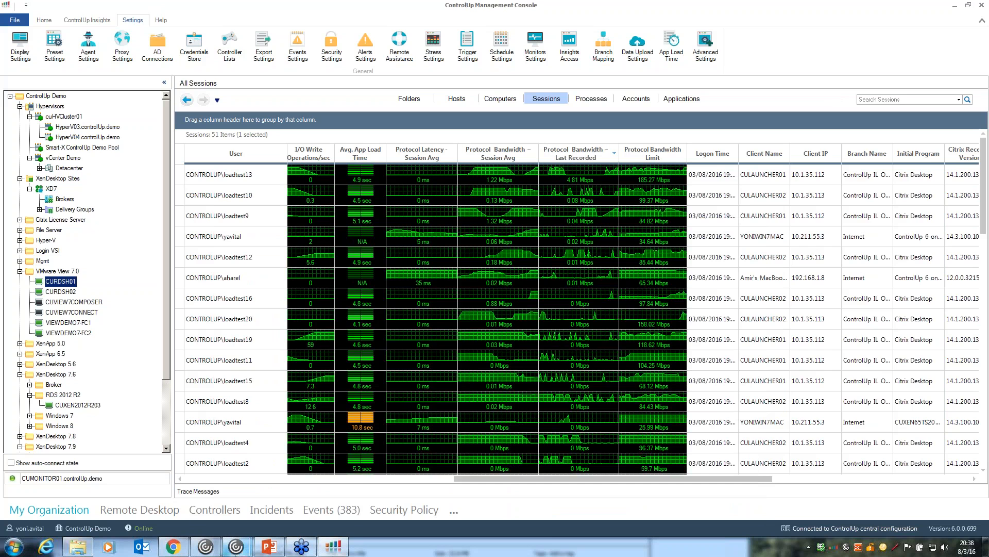
Bring Chrome to the front in the CUXEN65TS20 Desktop session and load the themarker website in a new tab
{"action": "mouse_move", "coordinate": [238, 547]}
{"action": "left_click", "coordinate": [225, 514]}
{"action": "left_click_drag", "start_coordinate": [423, 195], "coordinate": [304, 123]}
{"action": "left_click", "coordinate": [177, 517]}
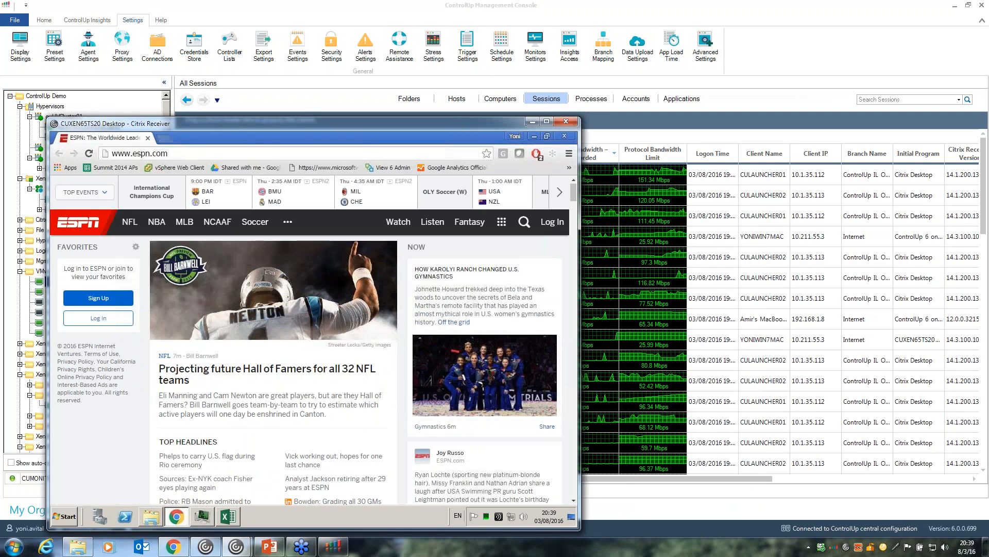
{"action": "left_click", "coordinate": [166, 137]}
{"action": "type", "text": "themarker"}
{"action": "key", "text": "Return"}
Generate session traffic by scrolling through the ESPN page and switching between the ESPN and themarker tabs
{"action": "key", "text": "ctrl+shift+Tab"}
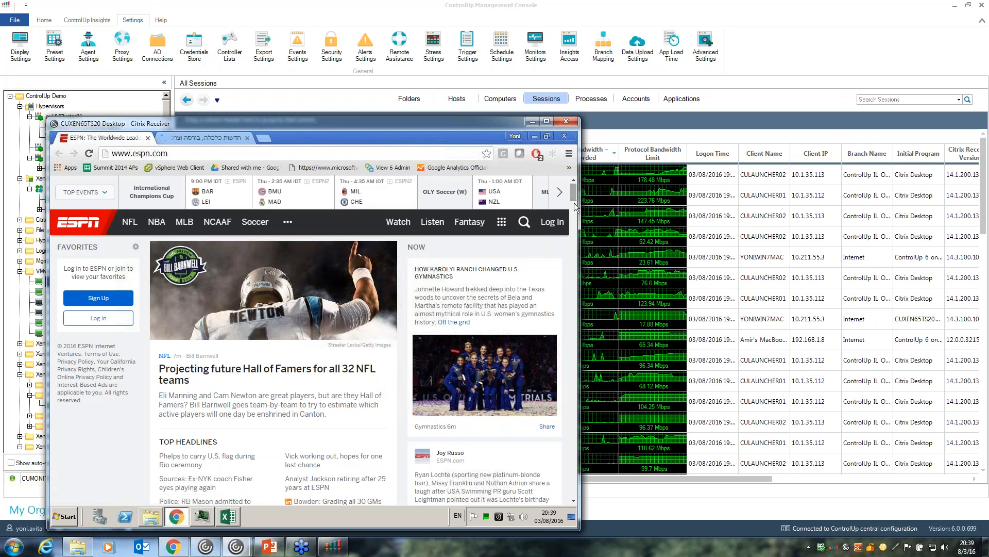
{"action": "scroll", "coordinate": [577, 262], "scroll_direction": "down", "scroll_amount": 10}
{"action": "scroll", "coordinate": [575, 324], "scroll_direction": "down", "scroll_amount": 5}
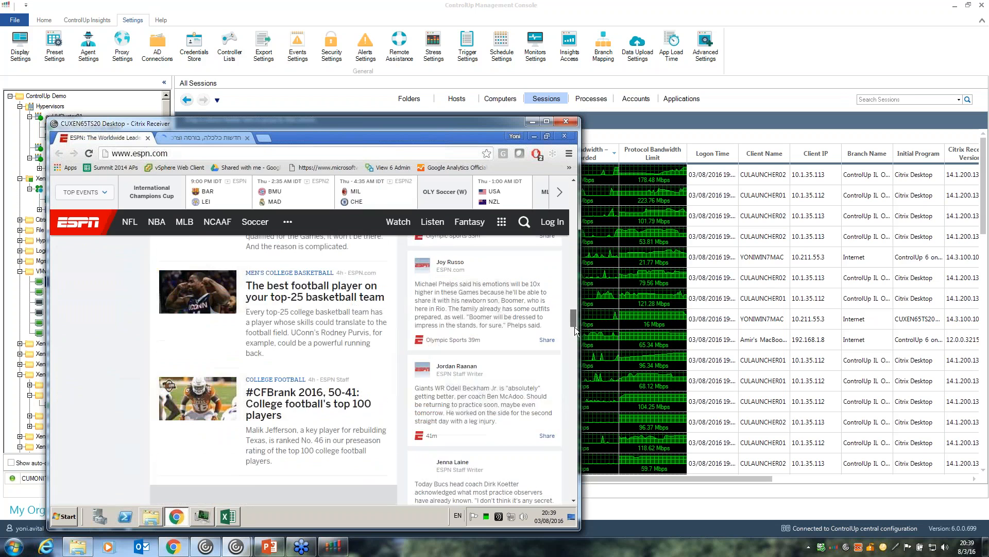
{"action": "left_click_drag", "start_coordinate": [570, 258], "coordinate": [565, 202]}
{"action": "key", "text": "ctrl+Tab"}
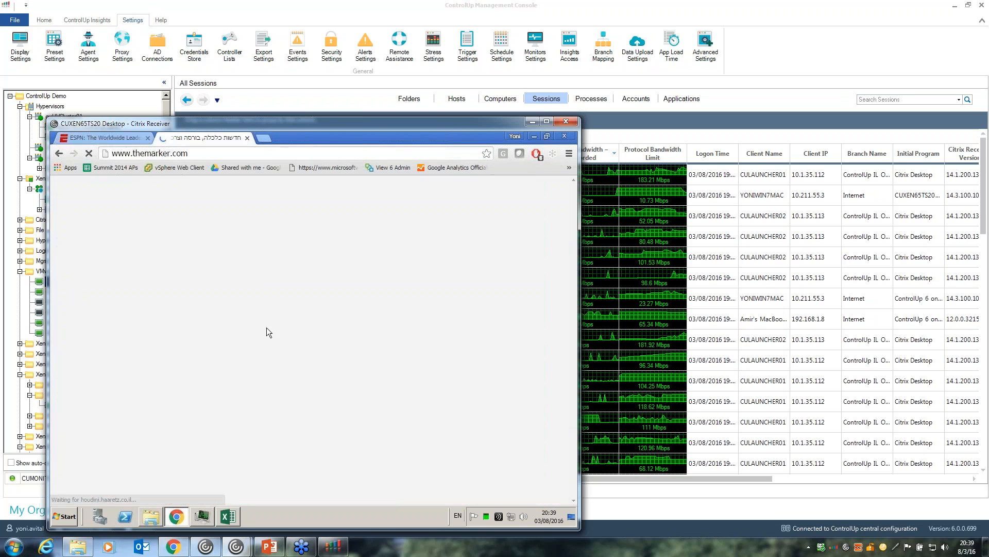
{"action": "left_click", "coordinate": [124, 136]}
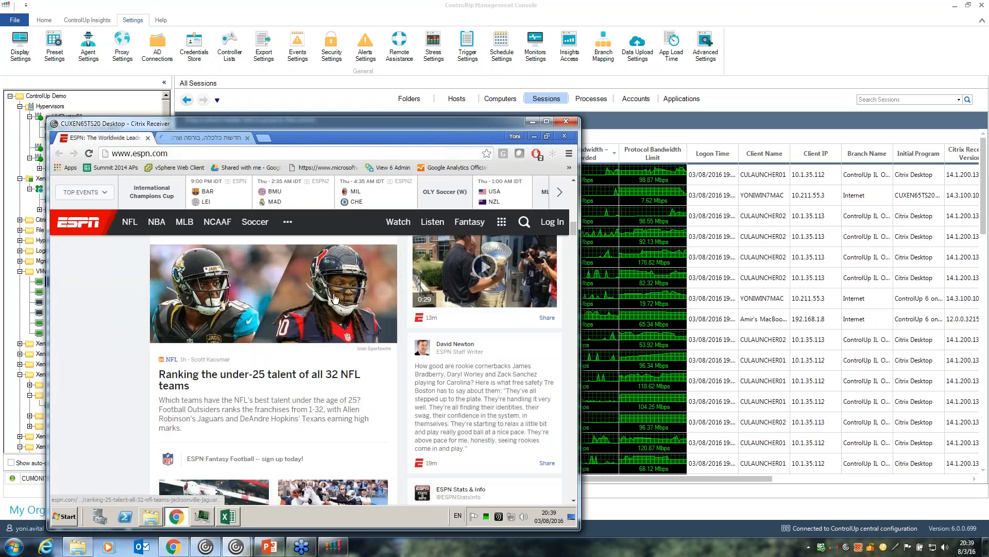
Move the session window off the session list, filter the sessions by the presenter's username, and examine their protocol latency and bandwidth
{"action": "left_click_drag", "start_coordinate": [417, 124], "coordinate": [606, 338]}
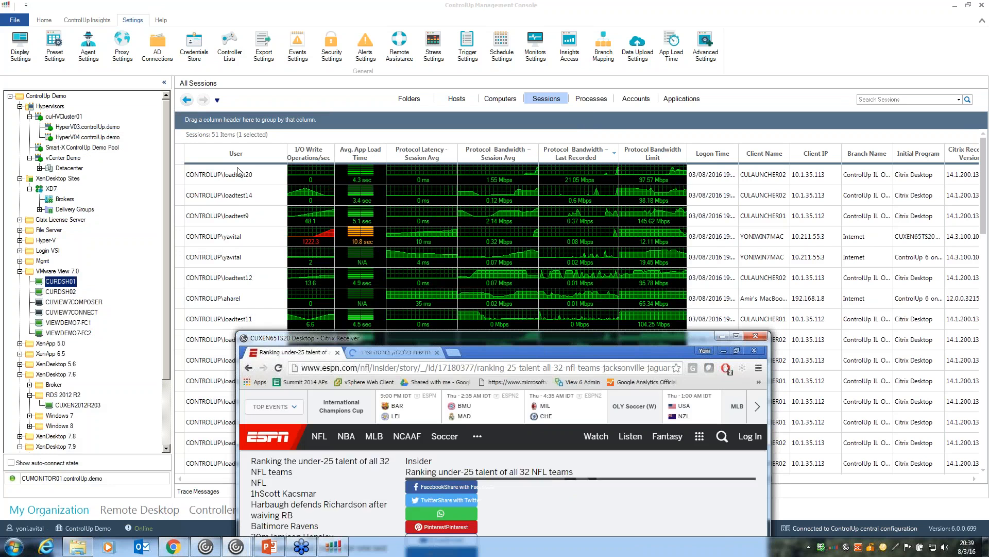
{"action": "left_click", "coordinate": [263, 239]}
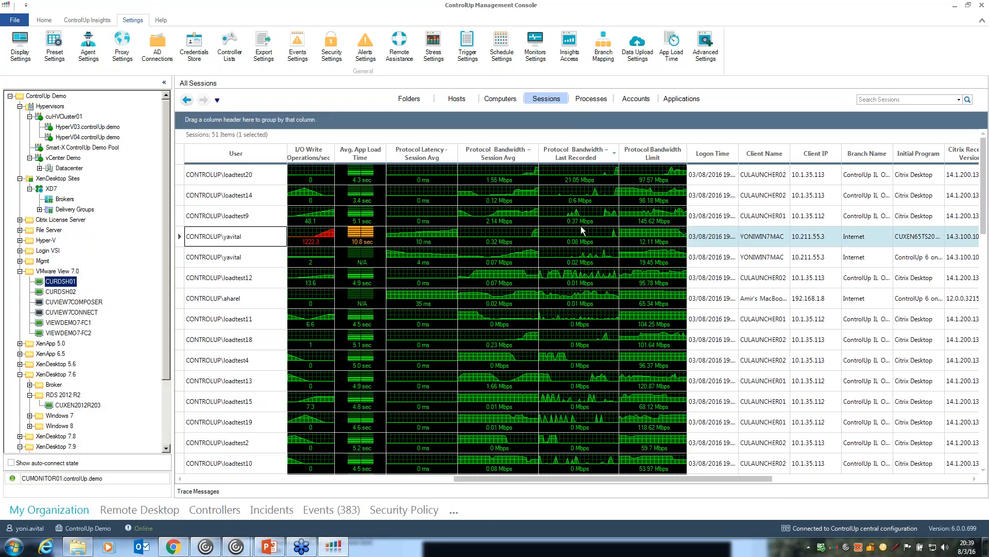
{"action": "left_click", "coordinate": [859, 99]}
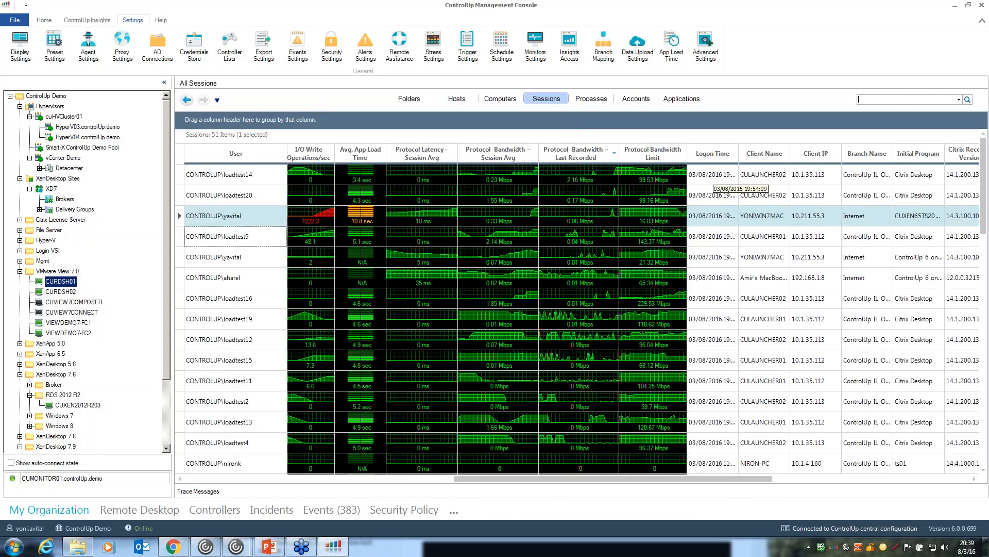
{"action": "type", "text": "yavit"}
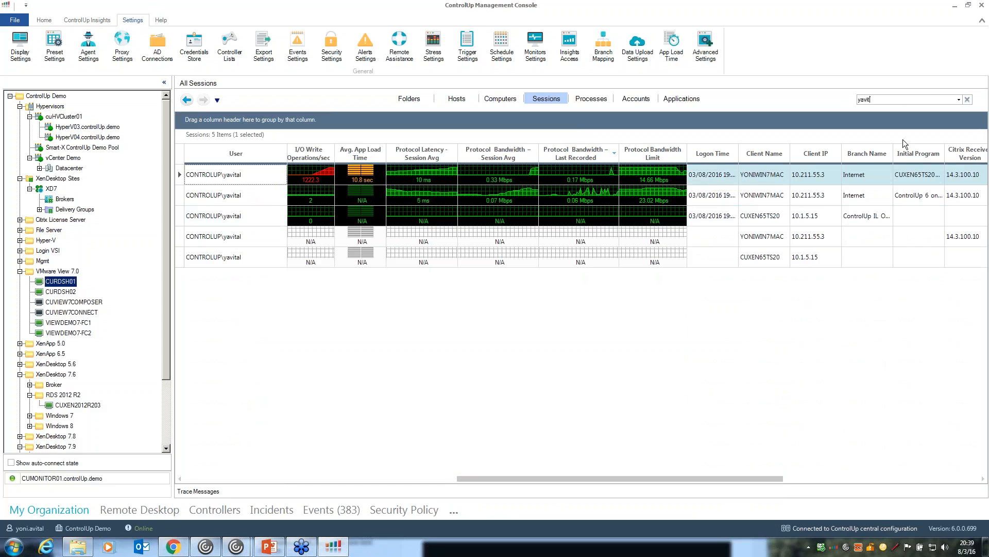
{"action": "left_click_drag", "start_coordinate": [591, 478], "coordinate": [567, 480]}
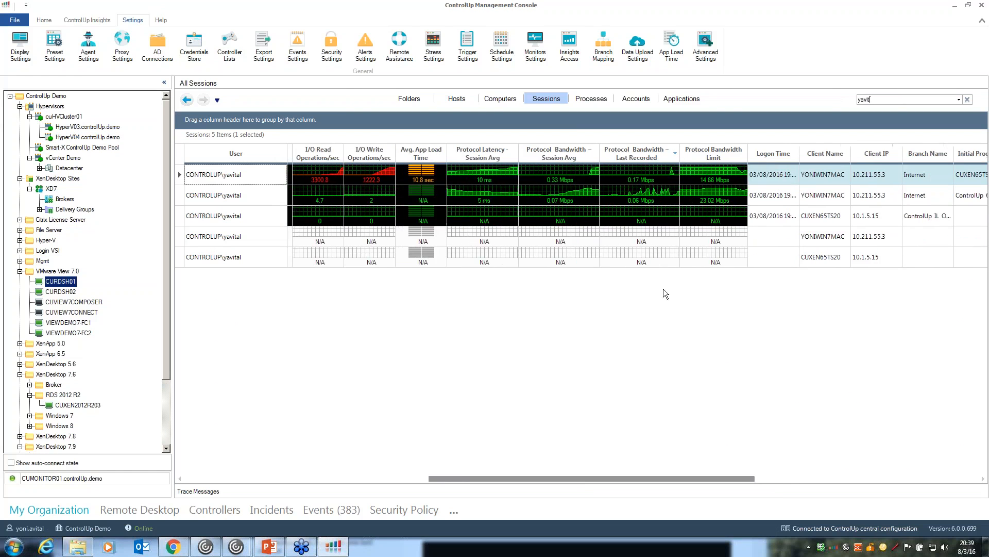
Check the top session's last recorded and average protocol bandwidth, and replay the ESPN video from the start in the CUXEN65TS20 Desktop session
{"action": "left_click", "coordinate": [635, 175]}
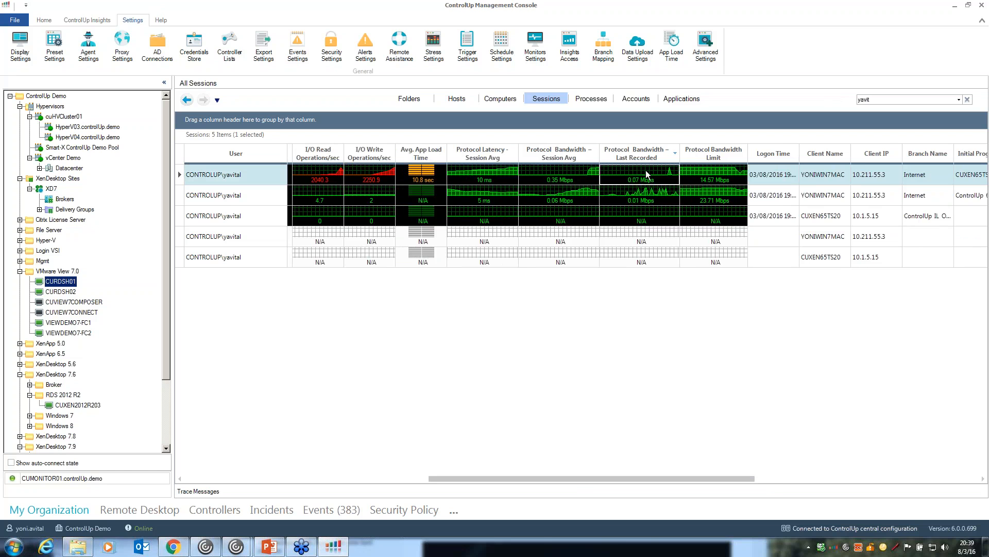
{"action": "left_click", "coordinate": [581, 175]}
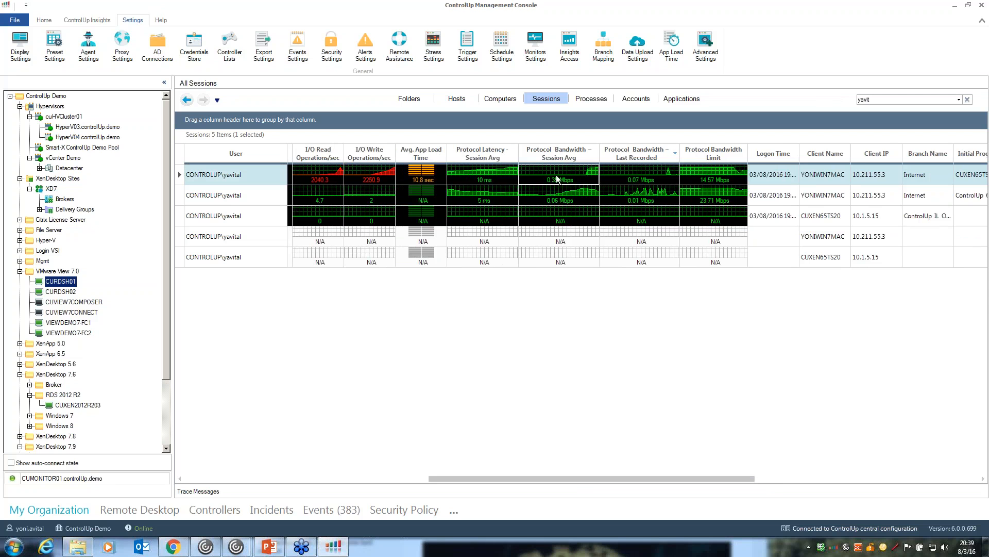
{"action": "mouse_move", "coordinate": [237, 546]}
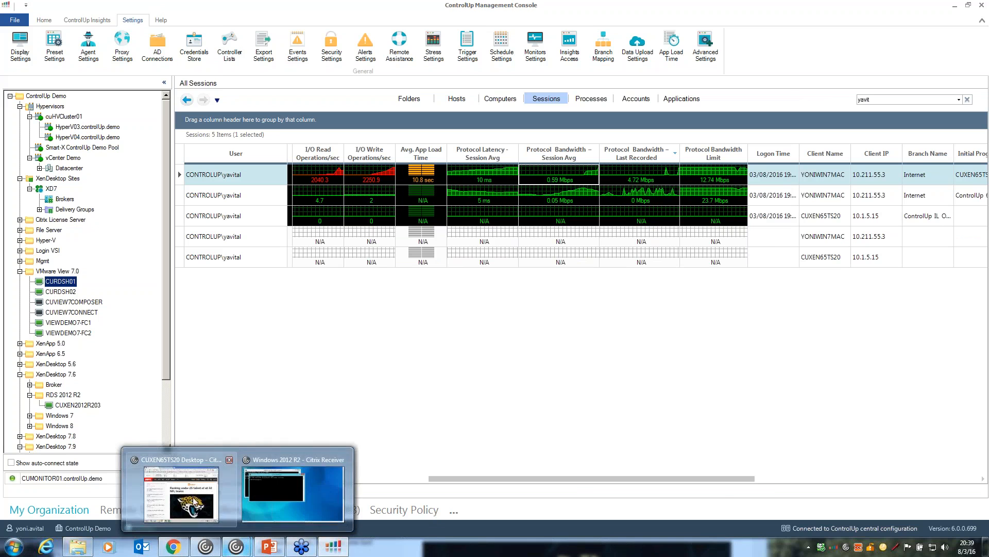
{"action": "left_click", "coordinate": [182, 493]}
{"action": "left_click_drag", "start_coordinate": [456, 335], "coordinate": [346, 204]}
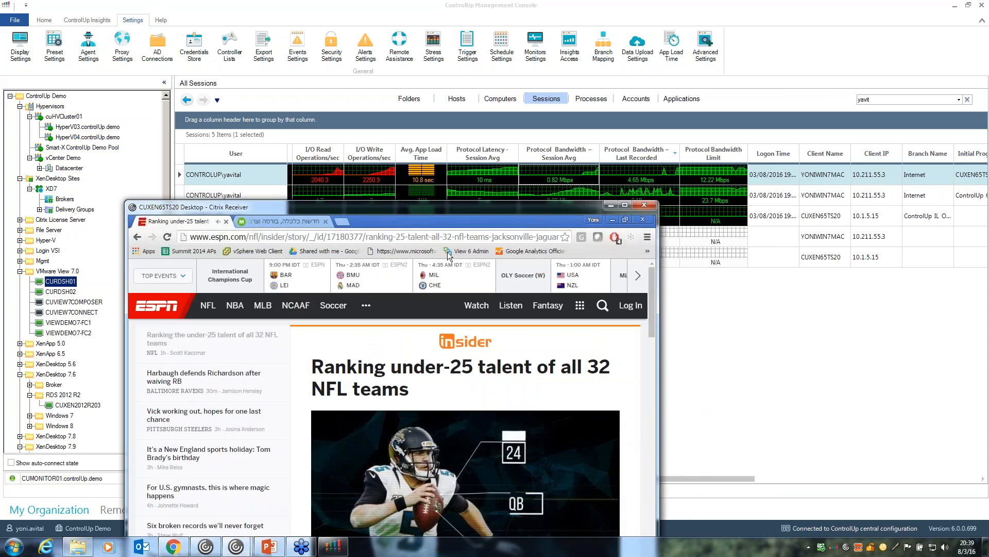
{"action": "left_click_drag", "start_coordinate": [446, 206], "coordinate": [396, 89]}
{"action": "left_click_drag", "start_coordinate": [287, 441], "coordinate": [264, 442]}
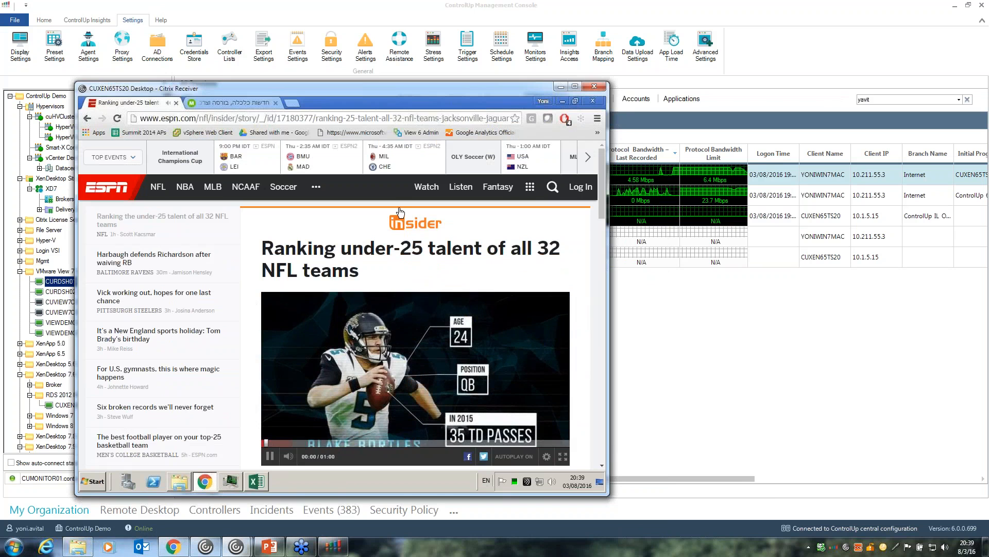
Reposition the CUXEN65TS20 Desktop window to compare the playing ESPN video with the session's protocol latency and bandwidth
{"action": "left_click_drag", "start_coordinate": [392, 88], "coordinate": [550, 260]}
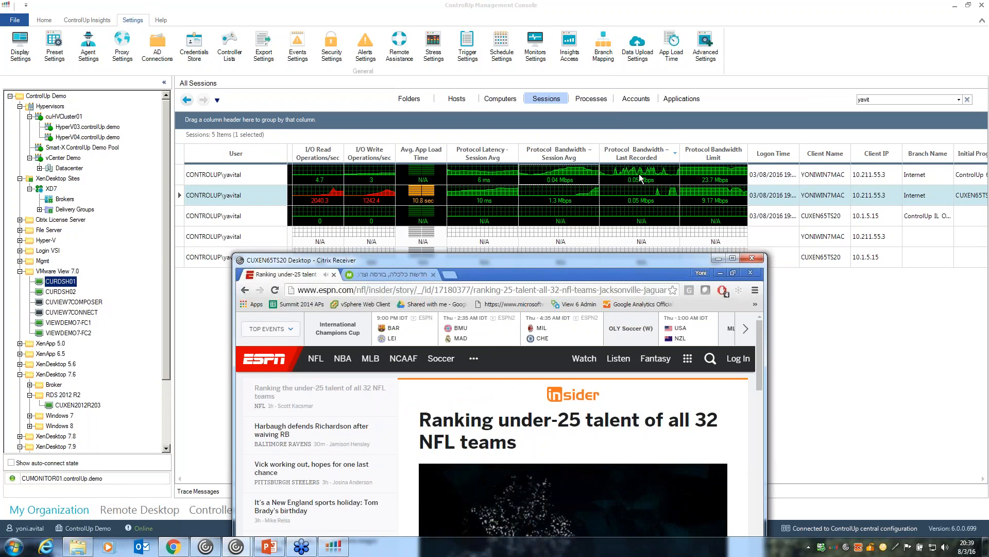
{"action": "left_click_drag", "start_coordinate": [611, 258], "coordinate": [512, 55]}
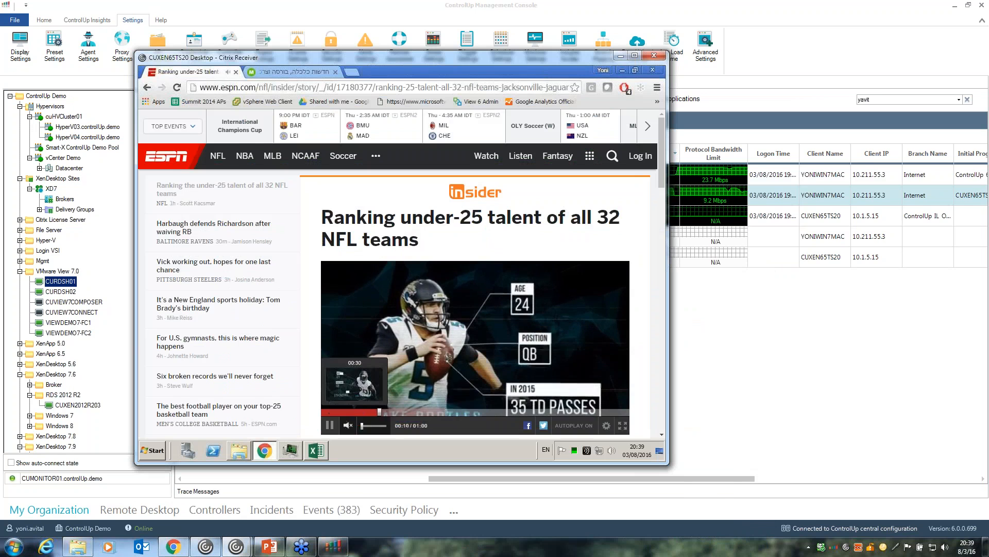
{"action": "double_click", "coordinate": [469, 67]}
{"action": "left_click_drag", "start_coordinate": [506, 202], "coordinate": [602, 228]}
Run the Analyze HDX Bandwidth script on the CUXEN65TS20 user session and enlarge its results window
{"action": "left_click", "coordinate": [238, 177]}
{"action": "right_click", "coordinate": [239, 176]}
{"action": "mouse_move", "coordinate": [309, 301]}
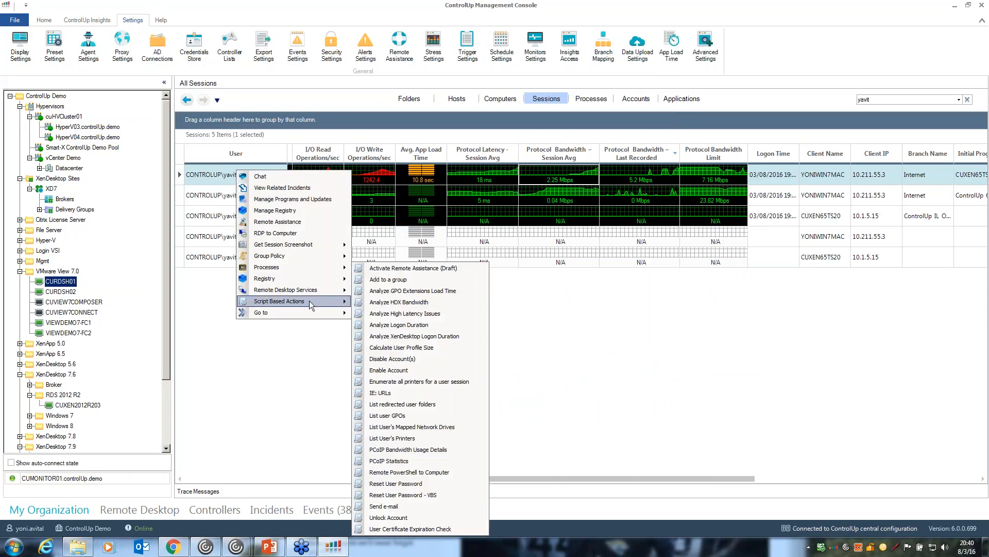
{"action": "left_click", "coordinate": [391, 301]}
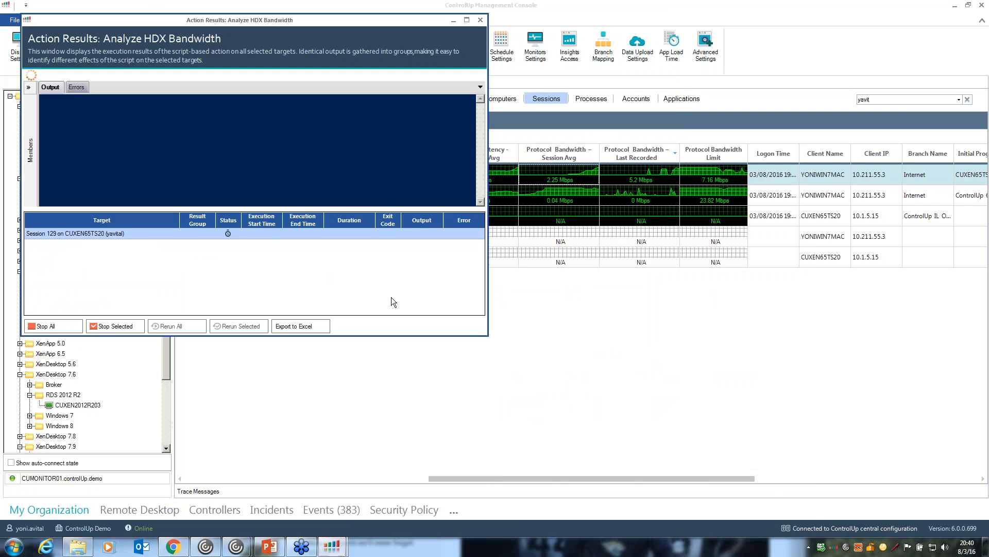
{"action": "left_click_drag", "start_coordinate": [479, 336], "coordinate": [478, 486]}
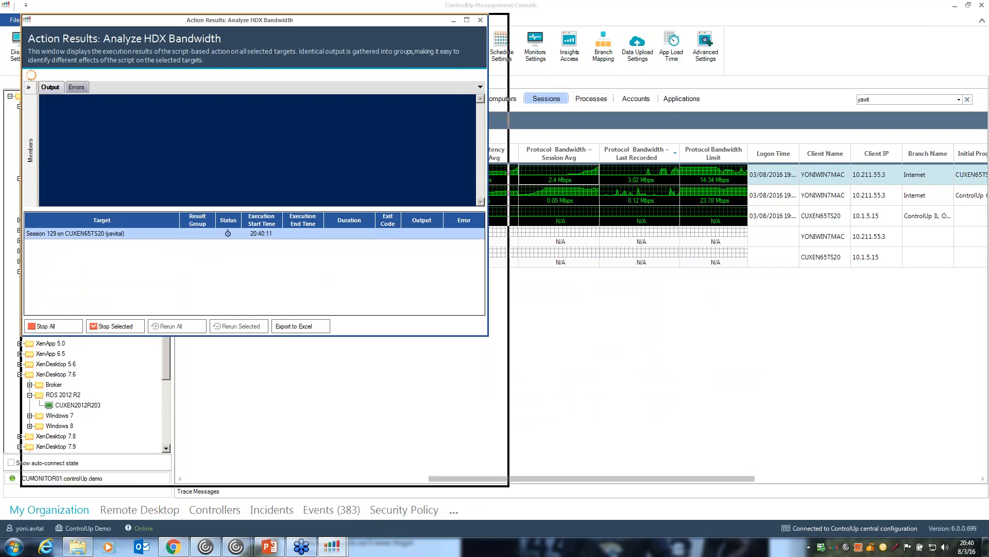
Bring up the CUXEN65TS20 Desktop session and close Chrome inside it to stop the video traffic
{"action": "mouse_move", "coordinate": [338, 547]}
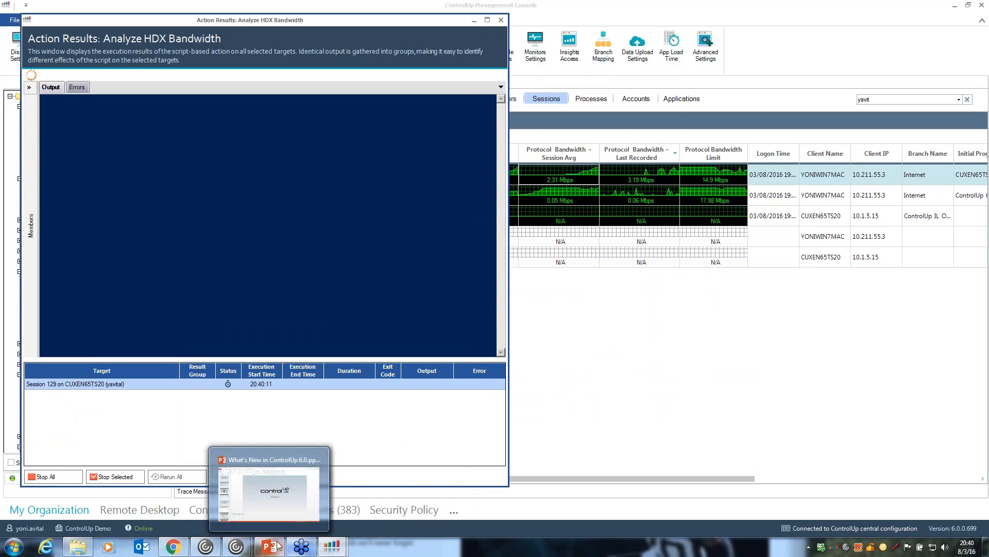
{"action": "mouse_move", "coordinate": [231, 550]}
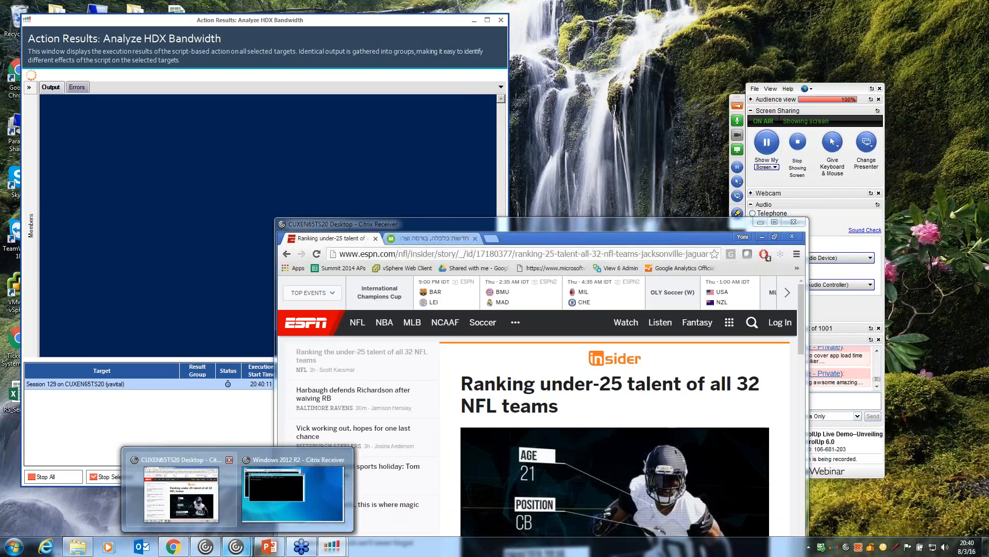
{"action": "left_click", "coordinate": [205, 521]}
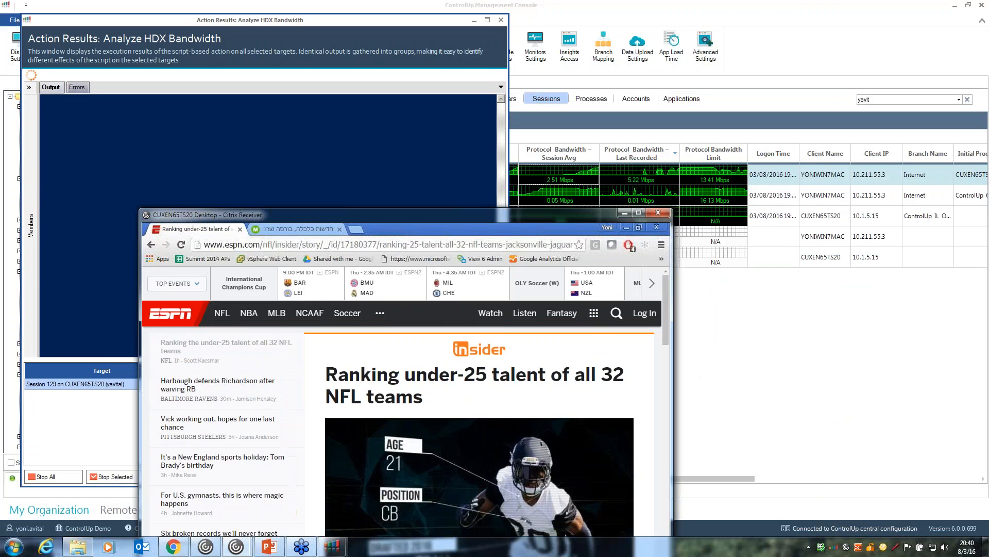
{"action": "left_click", "coordinate": [656, 228]}
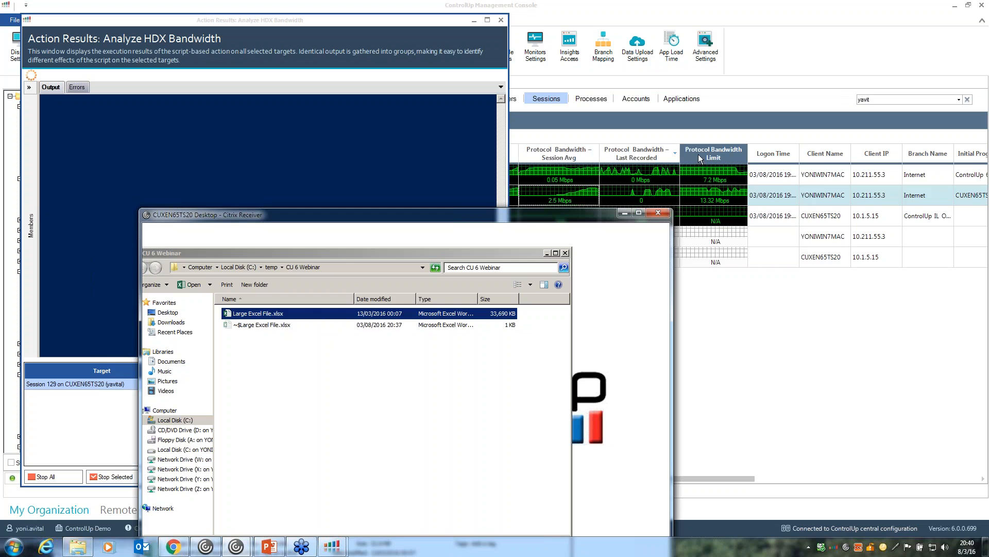
Return to the ControlUp console, check the sessions' average protocol latency, and clear the session filter
{"action": "left_click", "coordinate": [752, 20]}
{"action": "left_click", "coordinate": [486, 180]}
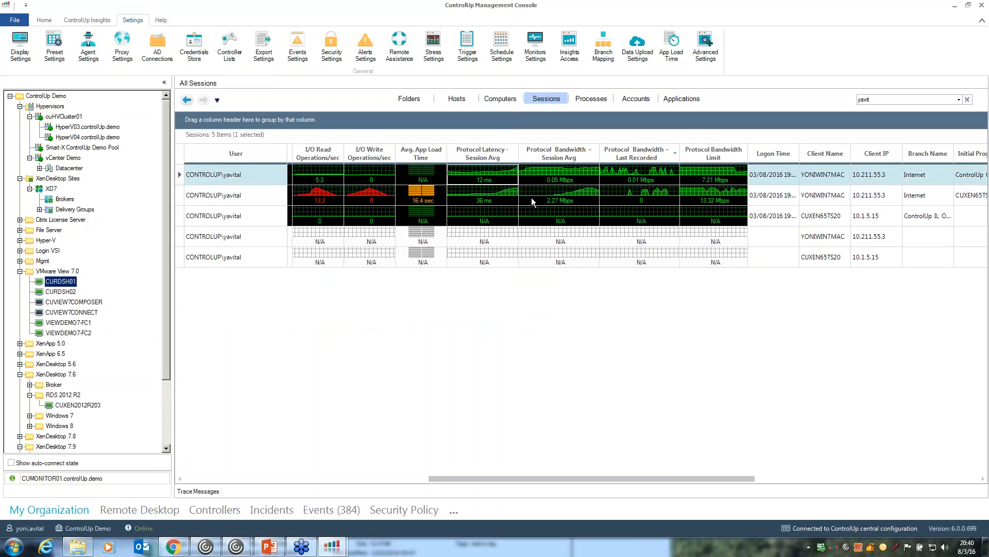
{"action": "mouse_move", "coordinate": [667, 480]}
{"action": "left_mouse_down"}
{"action": "mouse_move", "coordinate": [684, 480]}
{"action": "mouse_move", "coordinate": [672, 480]}
{"action": "left_mouse_up"}
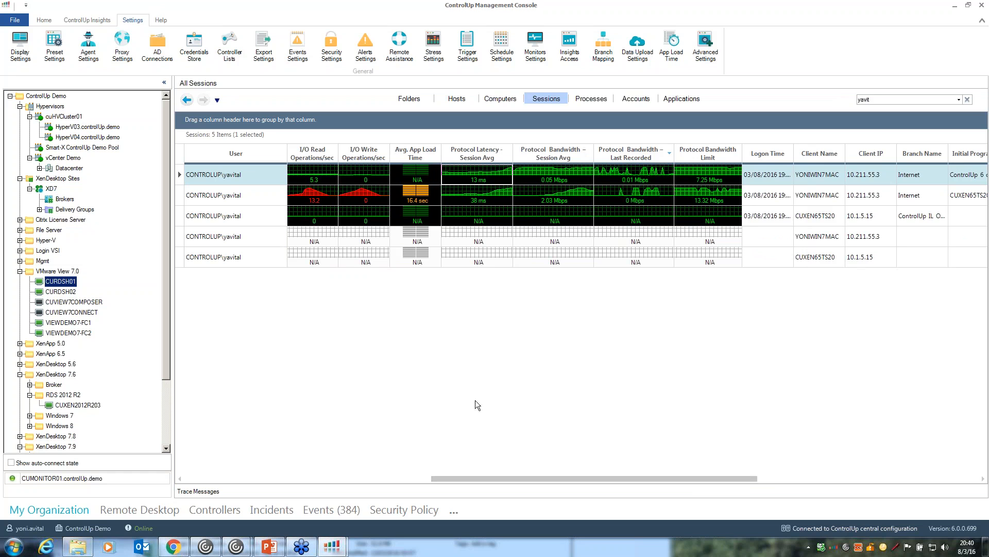
{"action": "left_click", "coordinate": [967, 100]}
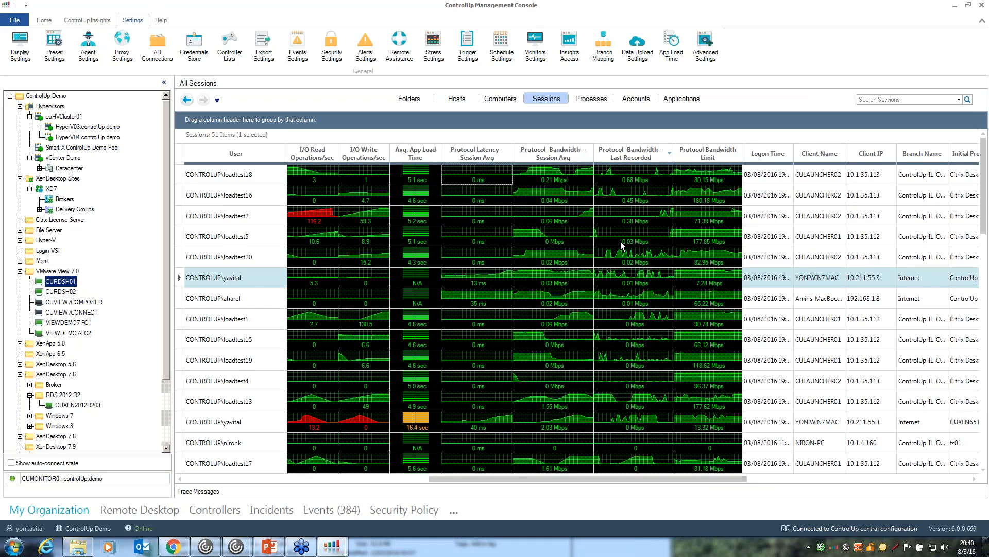
Switch to ControlUp Insights in Chrome and open the bookmarked Sessions Activity report of last week's sessions on CUXEN65TS20
{"action": "left_click", "coordinate": [179, 551]}
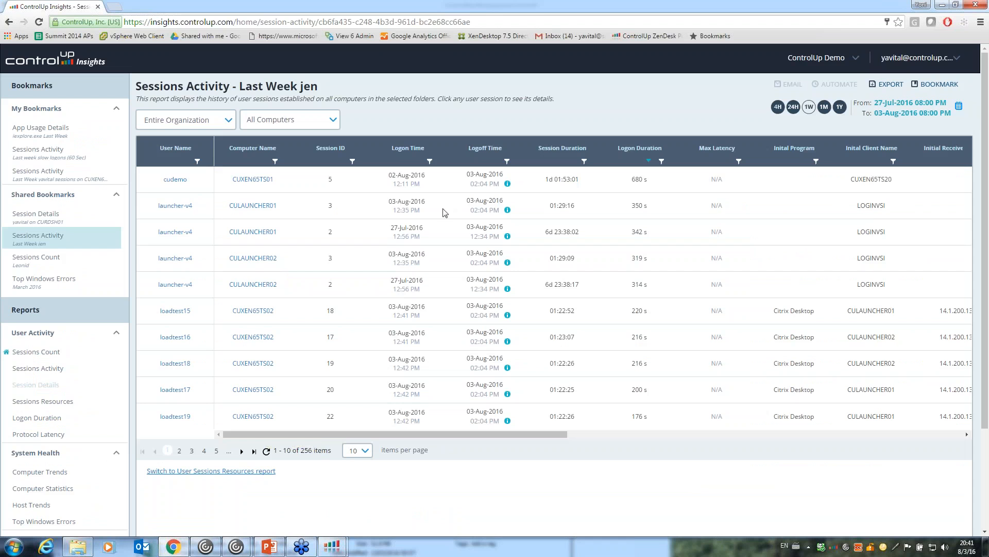
{"action": "left_click", "coordinate": [29, 174]}
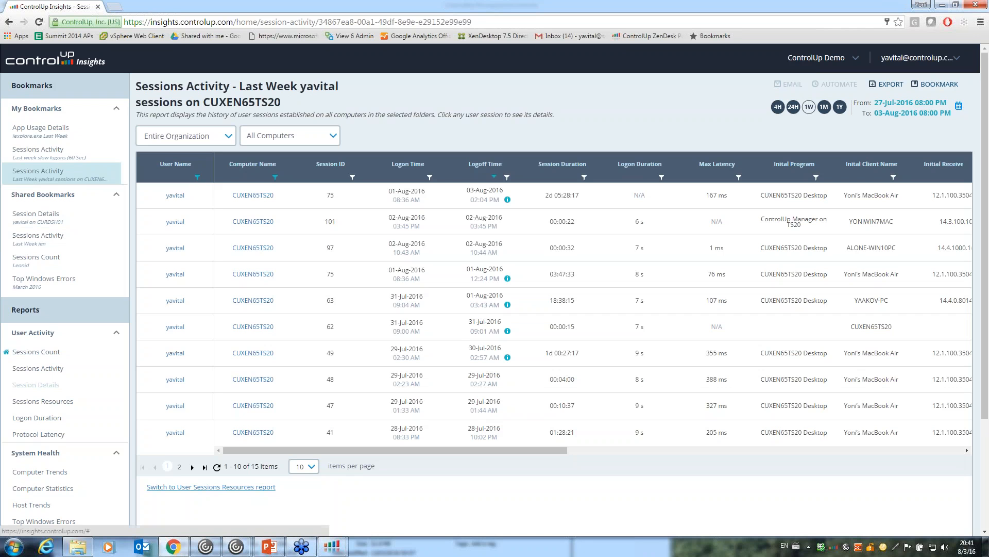
{"action": "left_click_drag", "start_coordinate": [458, 450], "coordinate": [365, 414]}
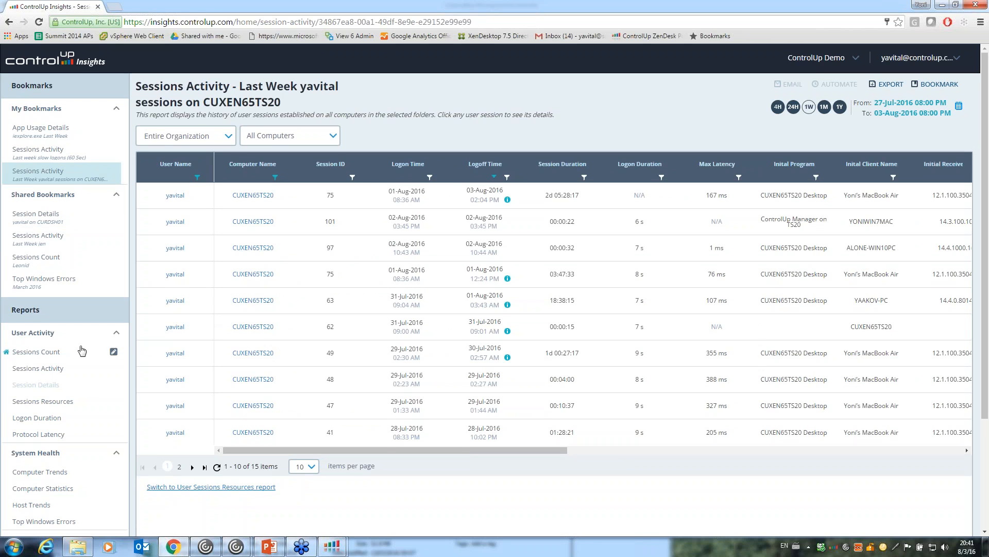
{"action": "scroll", "coordinate": [82, 351], "scroll_direction": "down", "scroll_amount": 3}
{"action": "scroll", "coordinate": [82, 351], "scroll_direction": "up", "scroll_amount": 2}
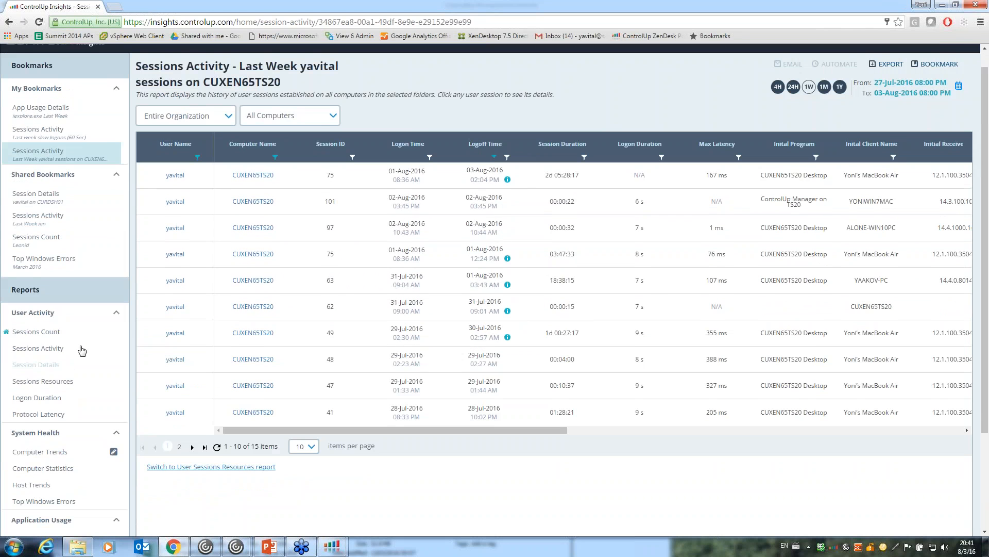
{"action": "scroll", "coordinate": [82, 351], "scroll_direction": "up", "scroll_amount": 1}
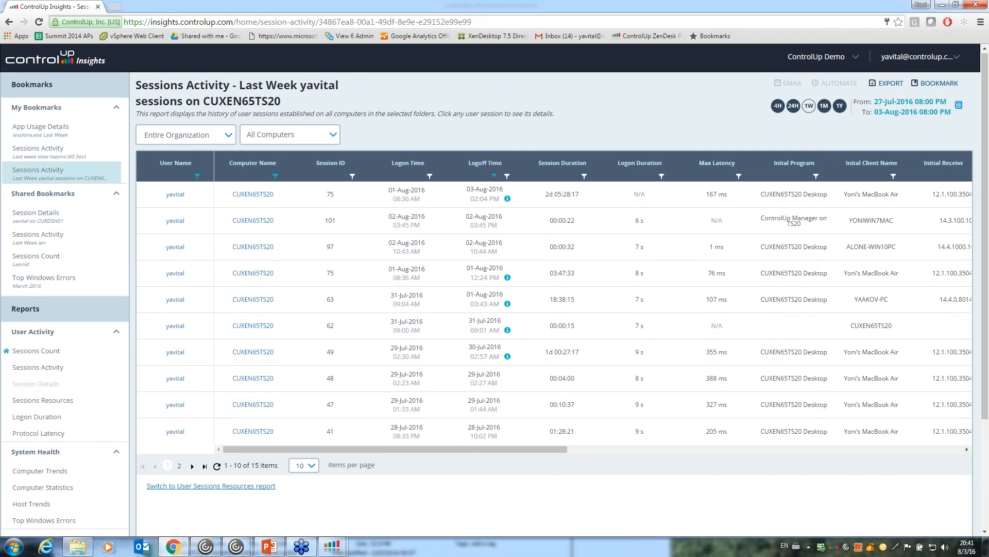
Check the Analyze HDX Bandwidth results, then look through the available Insights reports down to Application Usage
{"action": "mouse_move", "coordinate": [343, 549]}
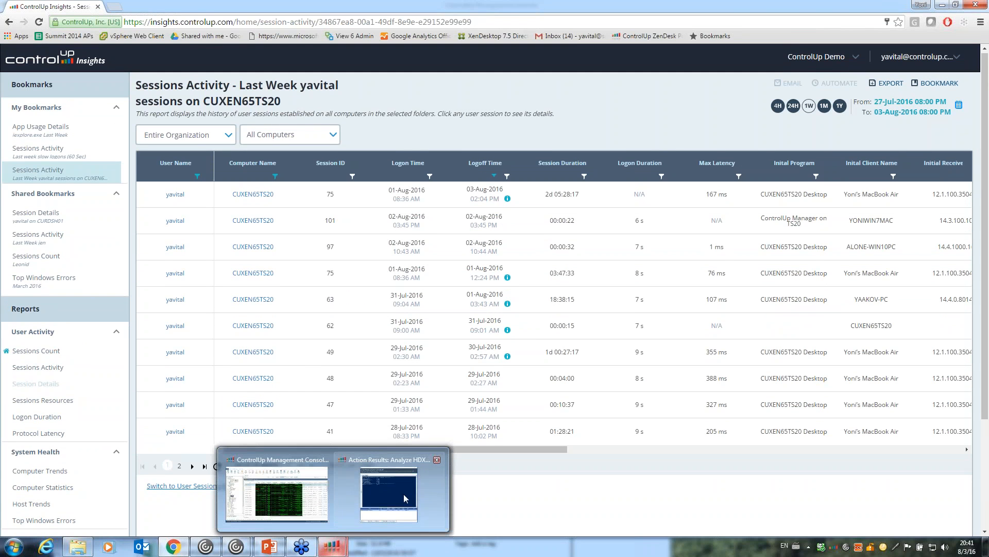
{"action": "left_click", "coordinate": [404, 498]}
{"action": "left_click", "coordinate": [795, 222]}
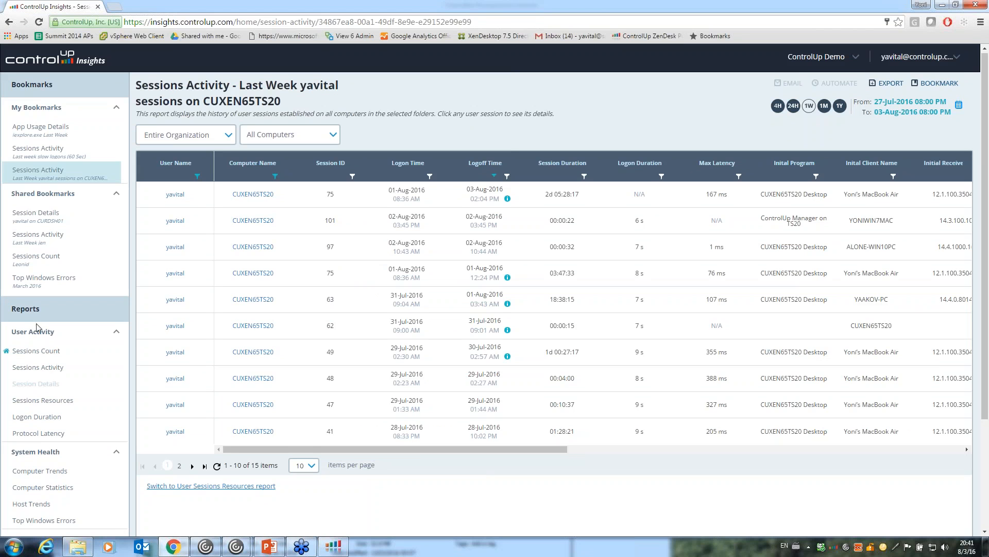
{"action": "scroll", "coordinate": [36, 323], "scroll_direction": "down", "scroll_amount": 3}
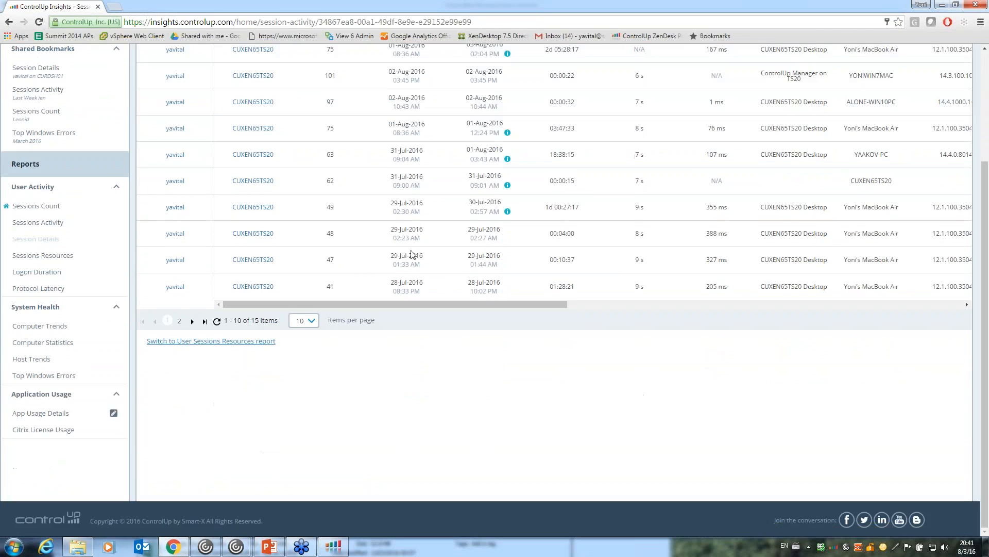
{"action": "scroll", "coordinate": [469, 206], "scroll_direction": "up", "scroll_amount": 3}
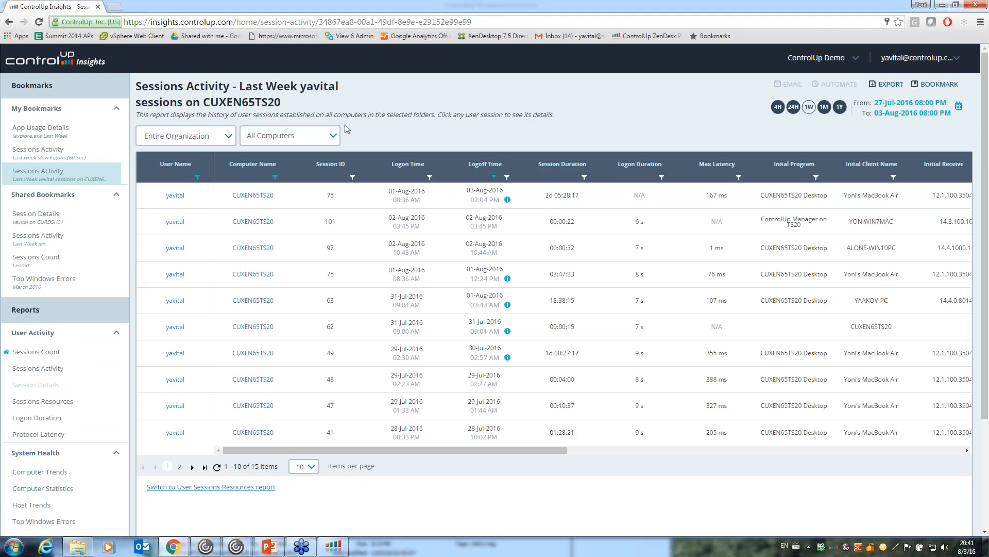
Look through the Sessions Activity report's organization folder and computer filters, leaving Entire Organization and All Computers selected
{"action": "left_click", "coordinate": [229, 143]}
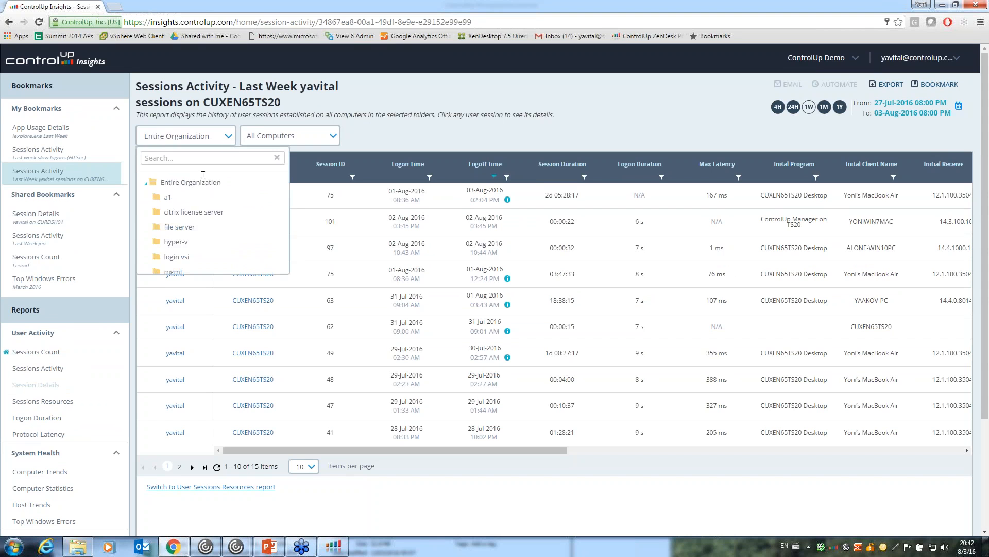
{"action": "scroll", "coordinate": [212, 226], "scroll_direction": "down", "scroll_amount": 3}
{"action": "scroll", "coordinate": [211, 229], "scroll_direction": "up", "scroll_amount": 3}
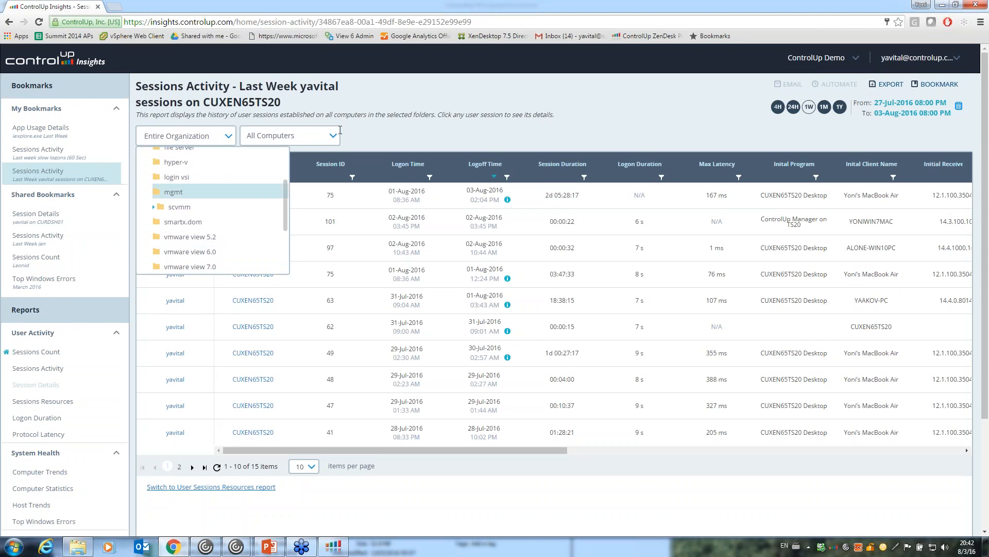
{"action": "left_click", "coordinate": [330, 137]}
{"action": "left_click", "coordinate": [480, 111]}
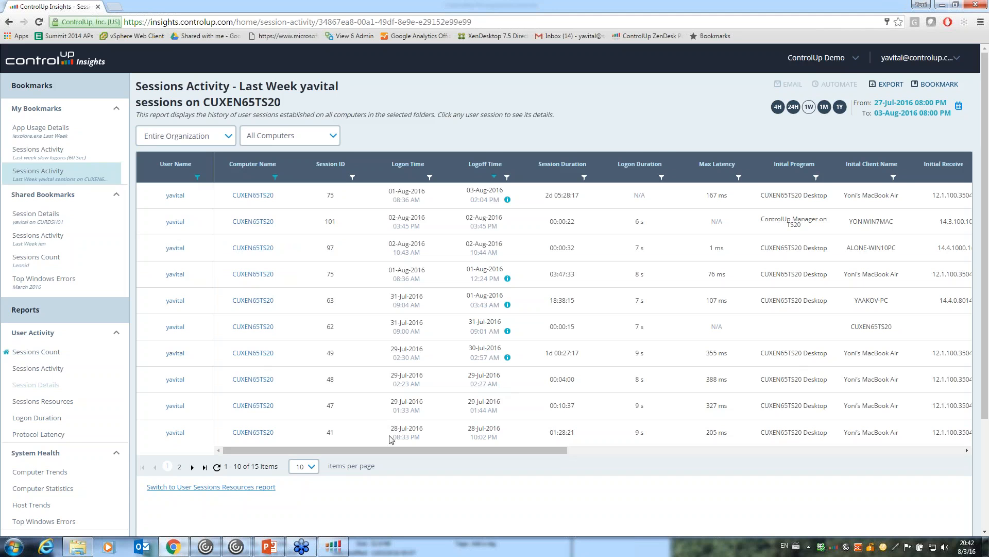
Switch back to the ControlUp console and examine the sessions' client details, logon server, AD OU and logon duration columns
{"action": "left_click", "coordinate": [328, 548]}
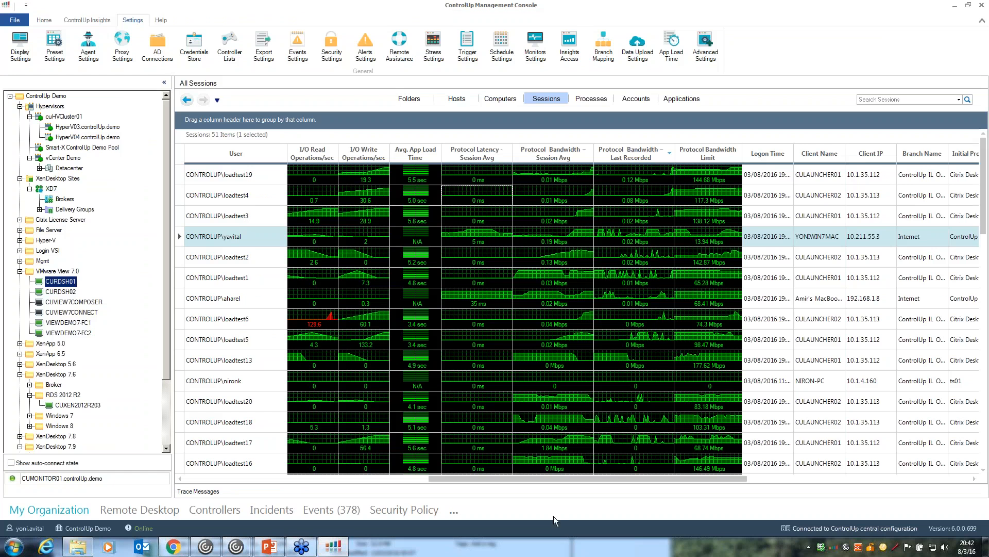
{"action": "left_click_drag", "start_coordinate": [595, 478], "coordinate": [750, 488]}
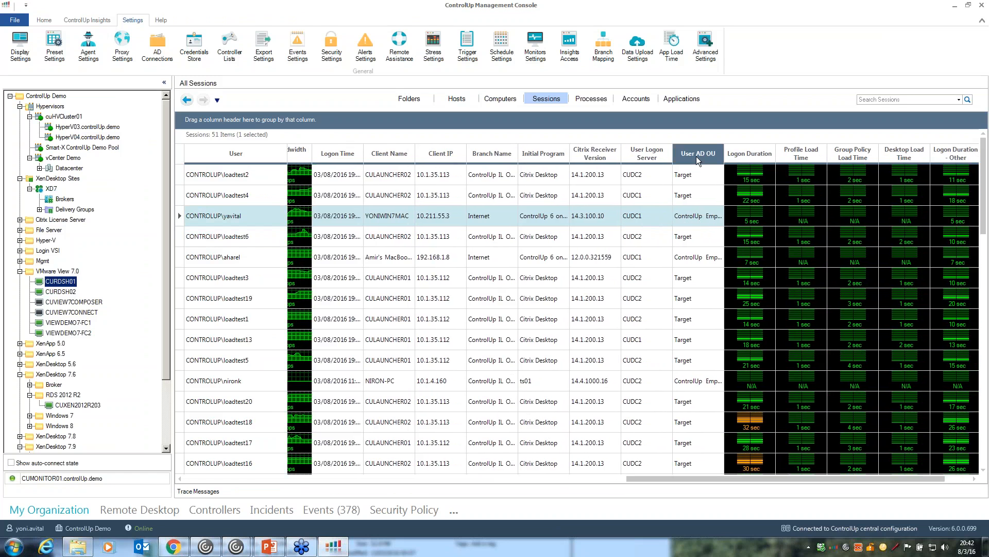
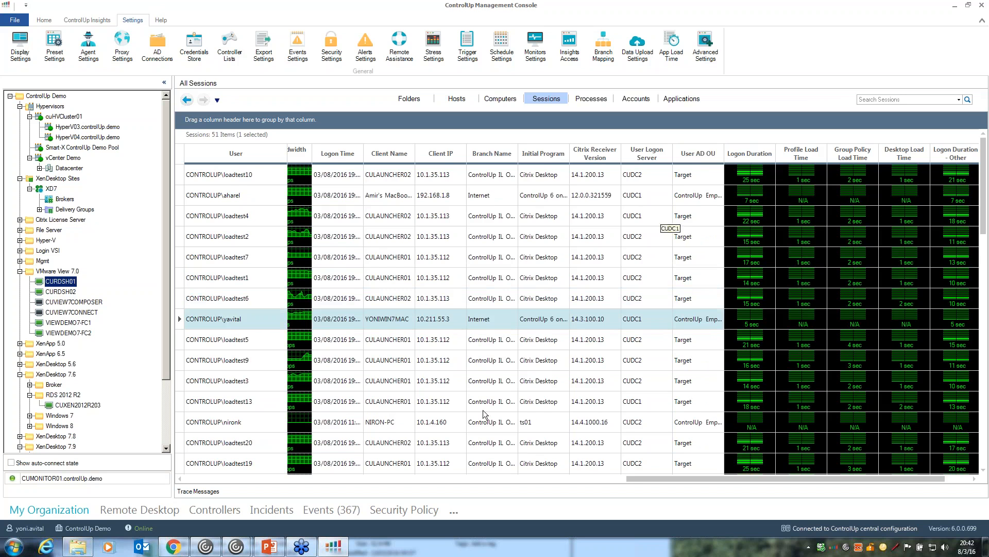
{"action": "left_click_drag", "start_coordinate": [715, 474], "coordinate": [433, 466]}
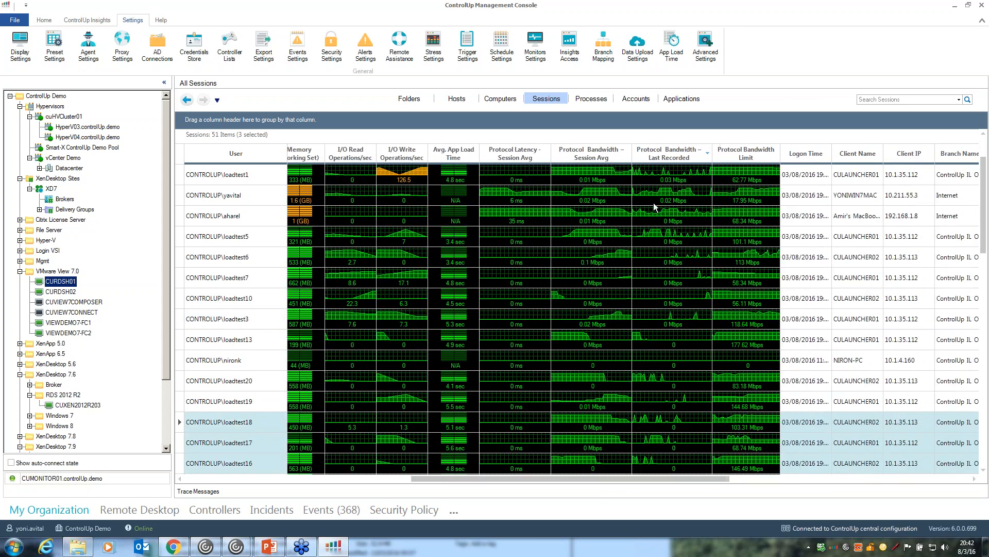
Collapse the VMware View 7.0 folder in the organization tree and show the metrics of all folders
{"action": "left_click", "coordinate": [19, 271]}
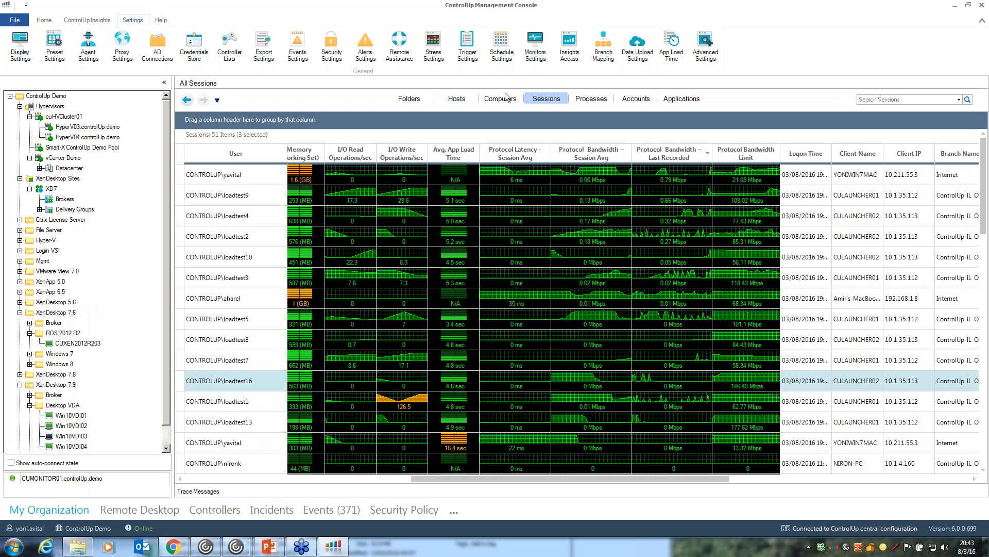
{"action": "left_click", "coordinate": [412, 99]}
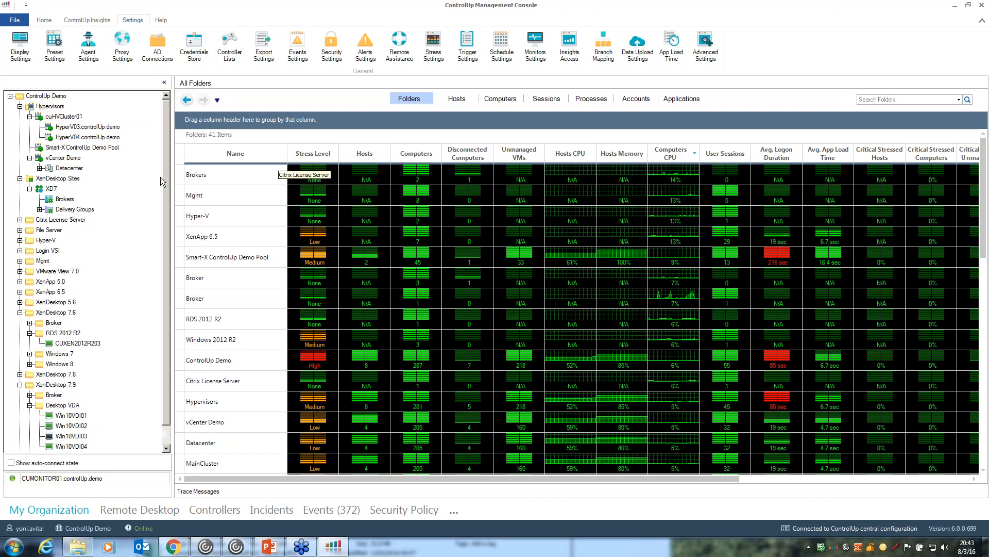
Expand the XD7 site's Delivery Groups and view the site's XenDesktop connection settings without changing them
{"action": "left_click", "coordinate": [39, 210]}
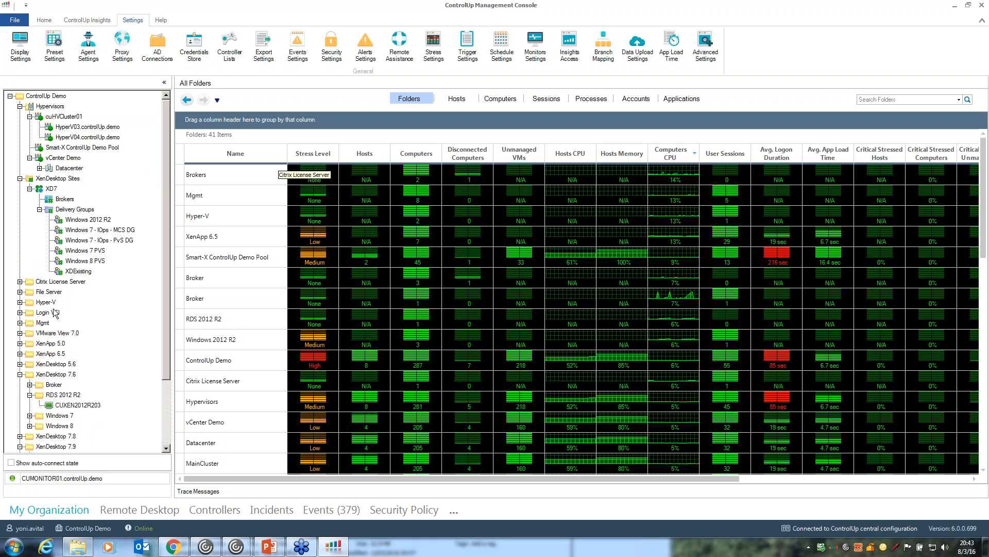
{"action": "right_click", "coordinate": [51, 190]}
{"action": "left_click", "coordinate": [116, 274]}
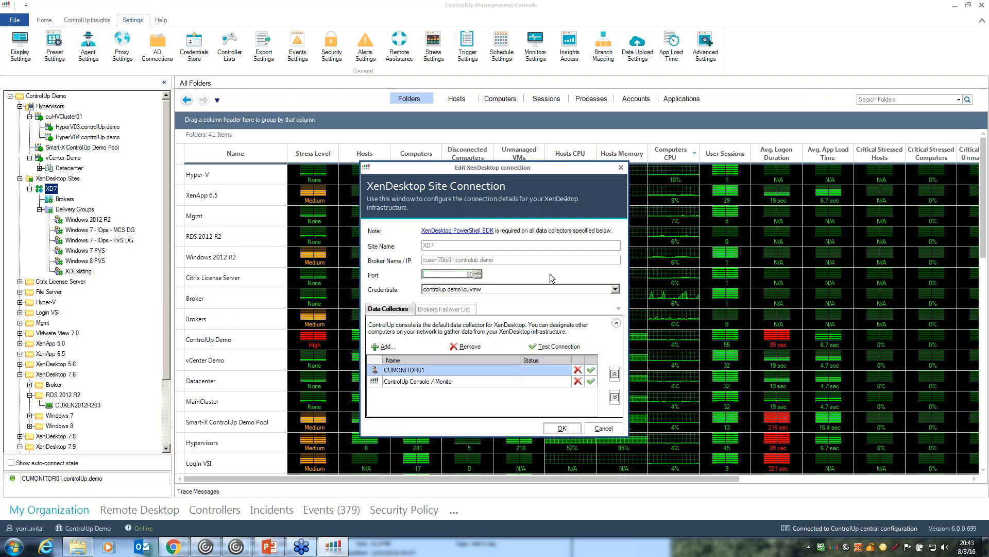
{"action": "left_click", "coordinate": [604, 429]}
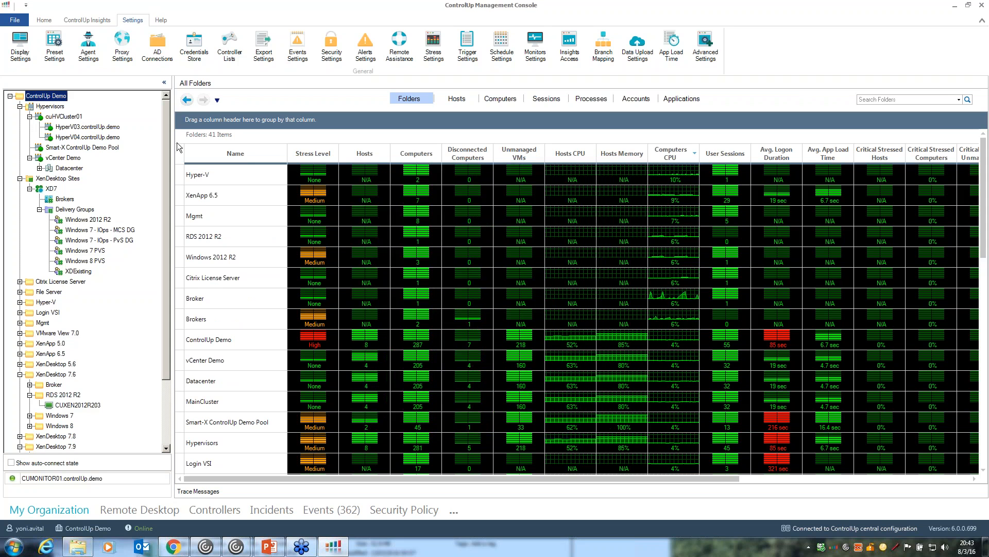
Focus on the XD7 site and examine its broker health, delivery group availability and the remaining XD metric columns
{"action": "right_click", "coordinate": [52, 189]}
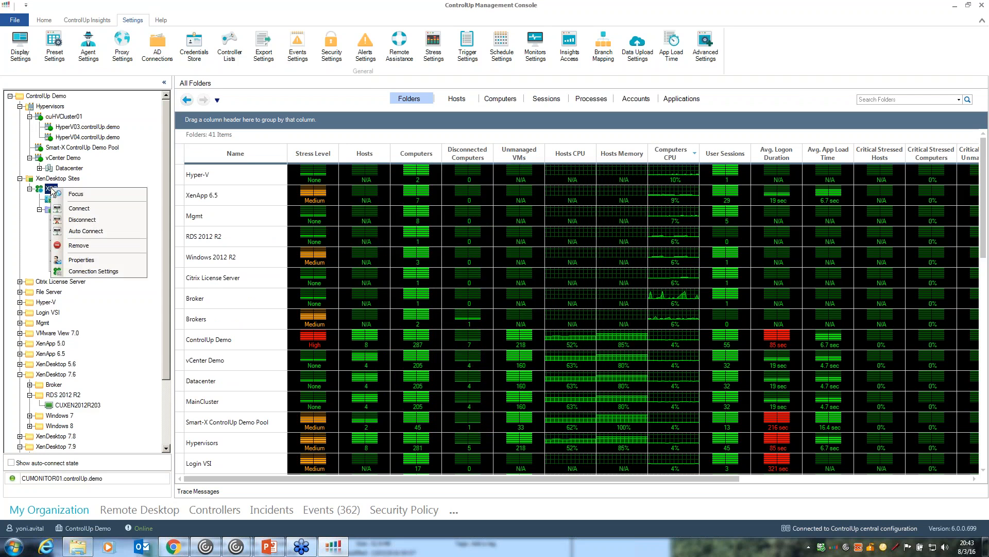
{"action": "left_click", "coordinate": [85, 195]}
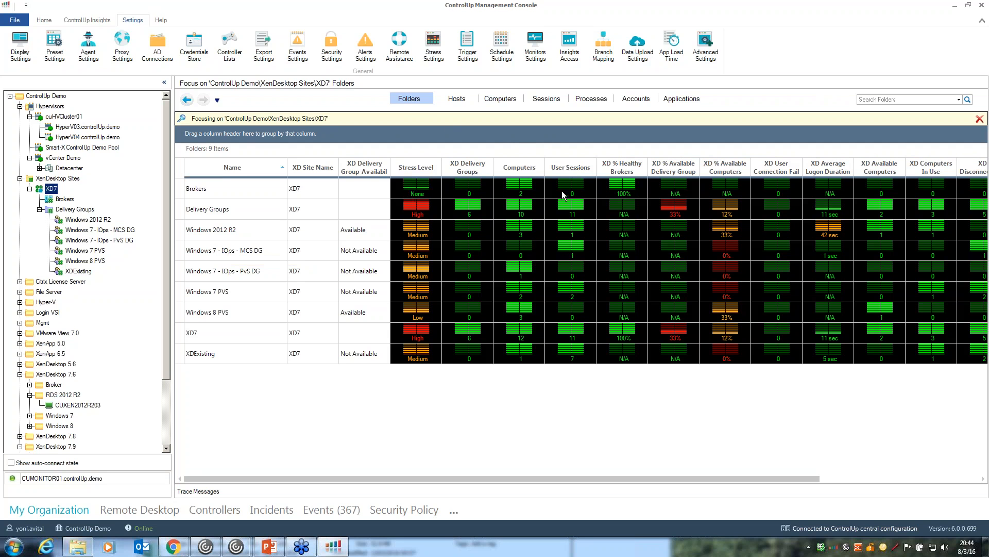
{"action": "left_click", "coordinate": [622, 189]}
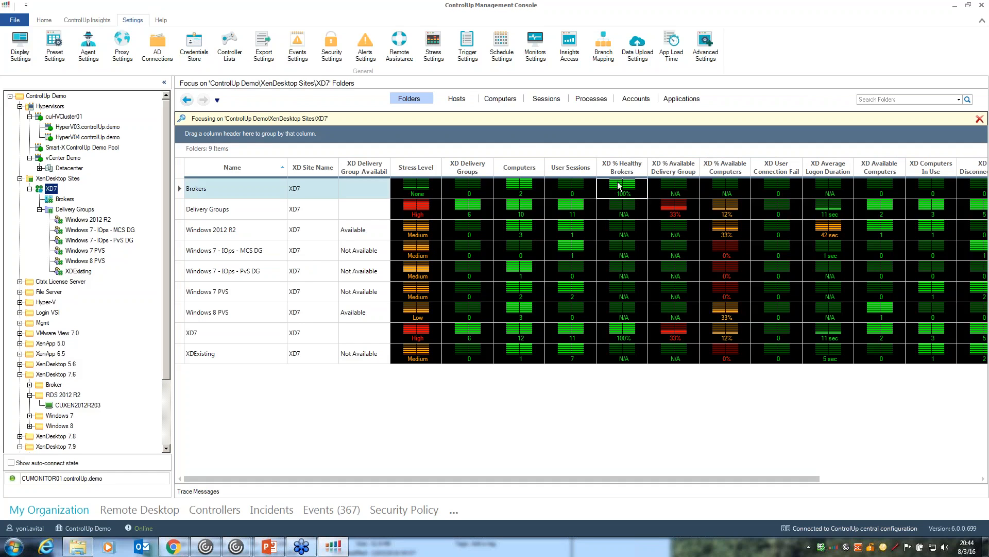
{"action": "left_click", "coordinate": [673, 212]}
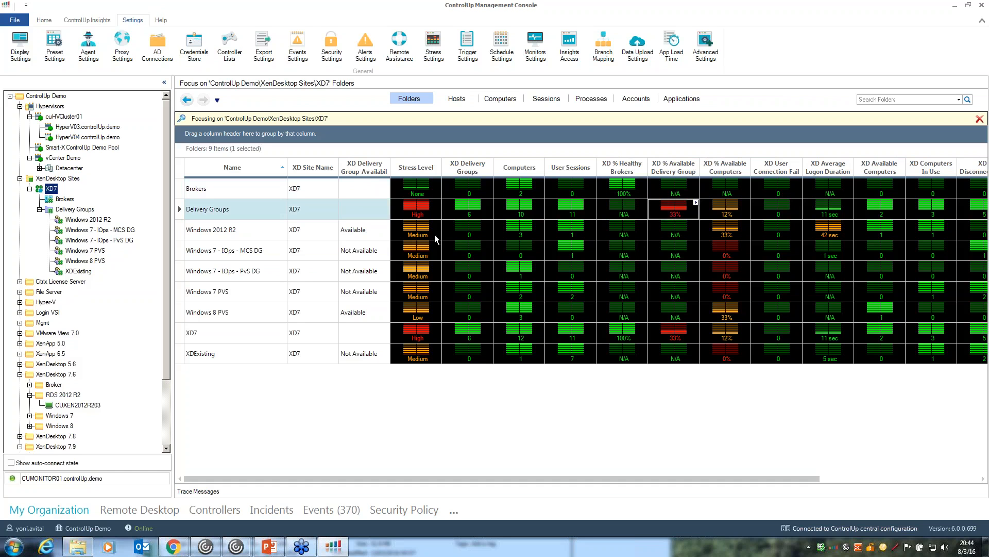
{"action": "left_click", "coordinate": [387, 233]}
{"action": "left_click", "coordinate": [375, 252]}
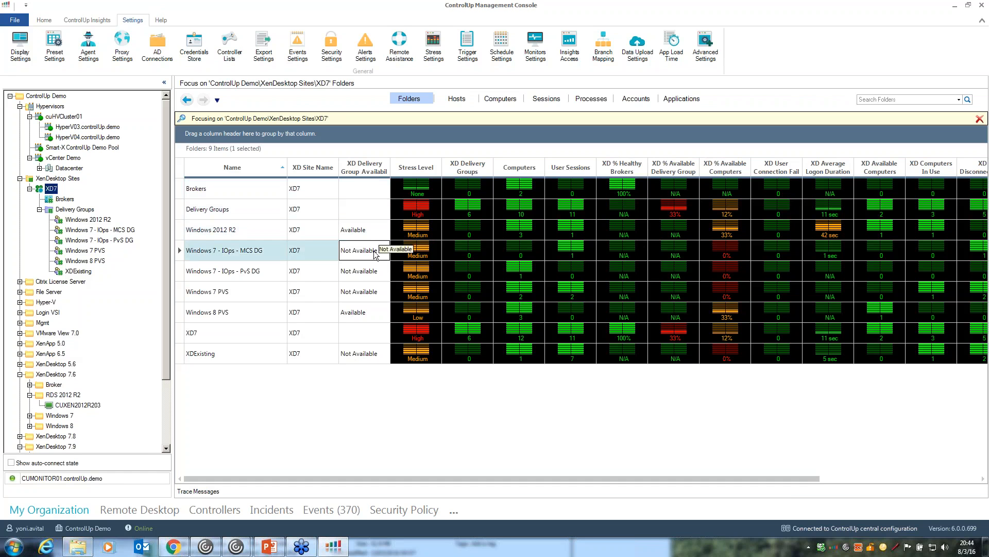
{"action": "left_click_drag", "start_coordinate": [566, 480], "coordinate": [655, 481]}
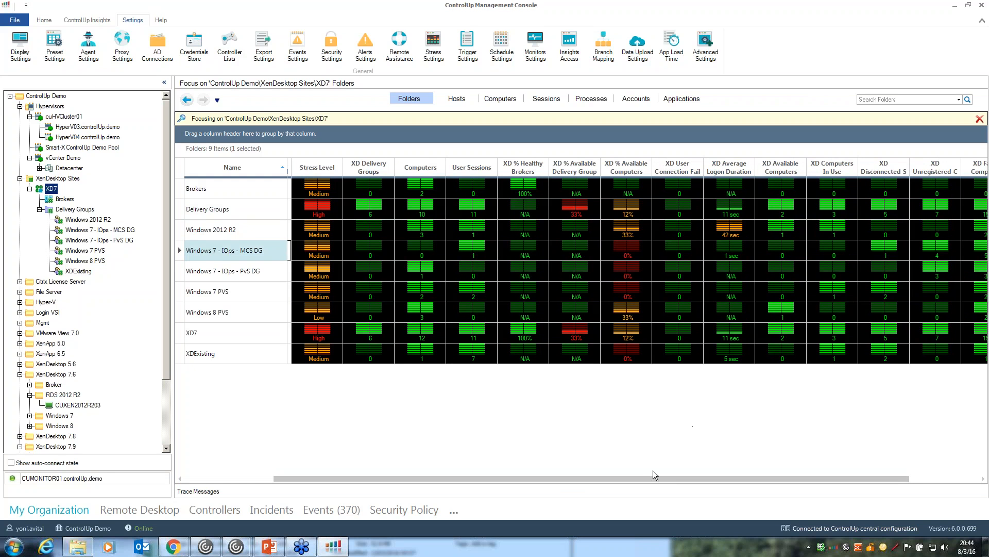
{"action": "left_click_drag", "start_coordinate": [638, 478], "coordinate": [738, 475]}
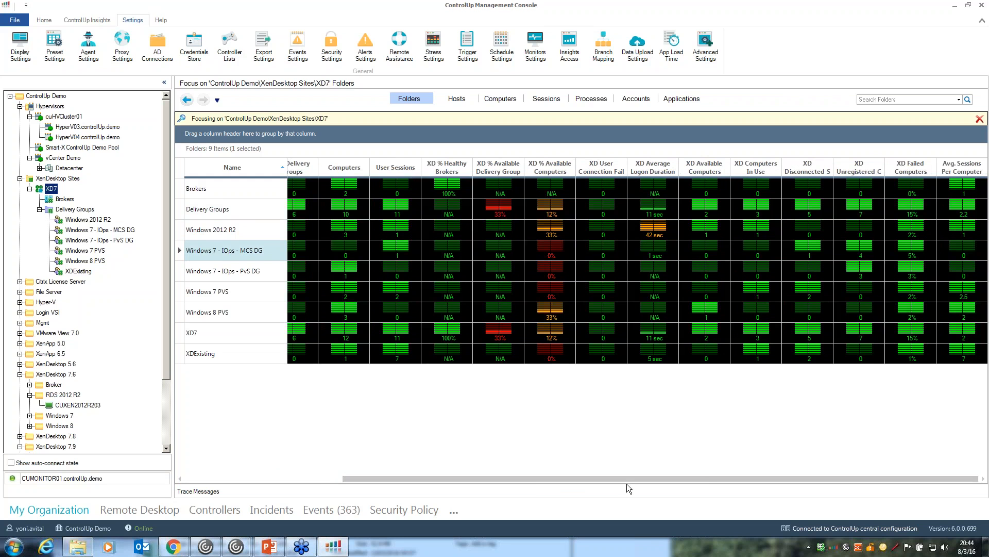
{"action": "left_click_drag", "start_coordinate": [533, 476], "coordinate": [374, 476]}
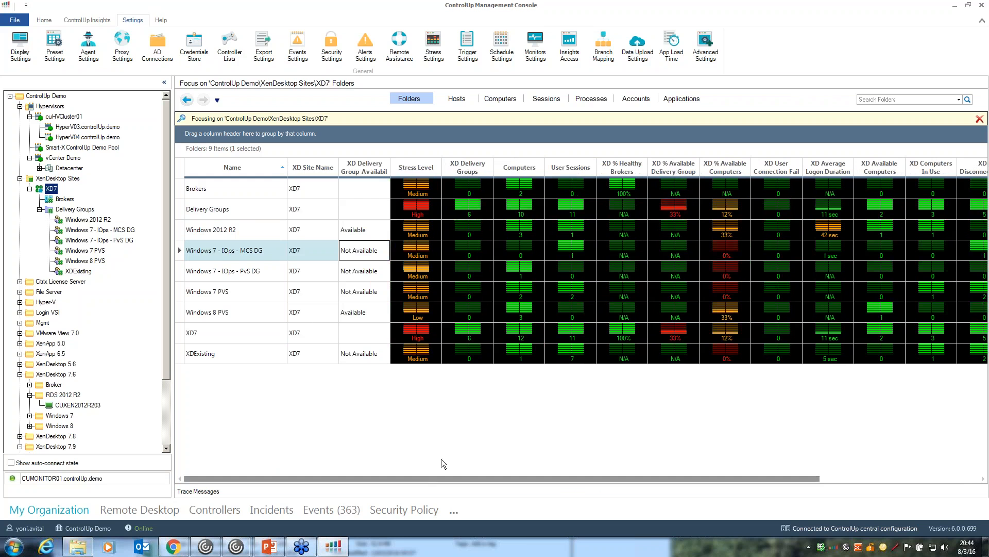
Open the Brokers folder of the XD7 site and turn on the display of disconnected computers
{"action": "left_click", "coordinate": [631, 190]}
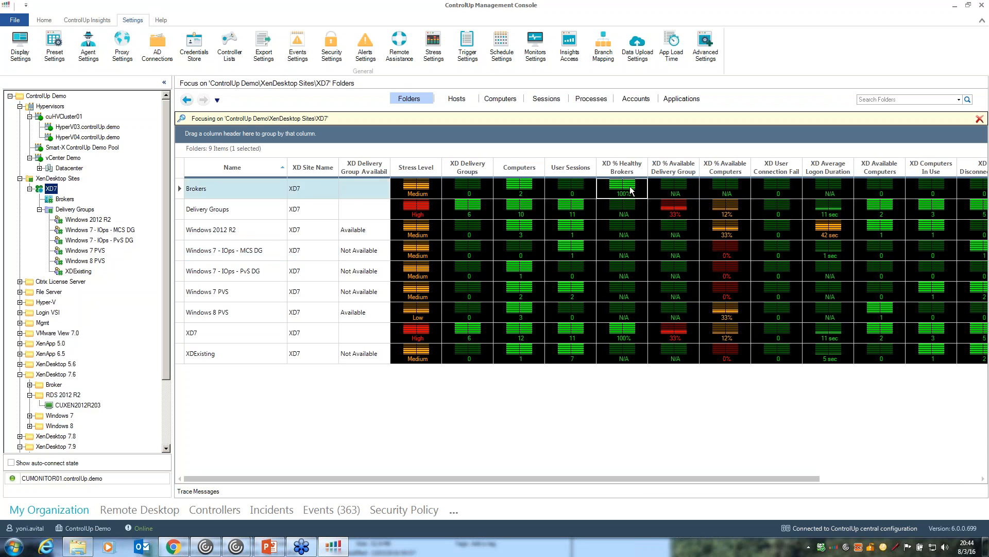
{"action": "double_click", "coordinate": [245, 191]}
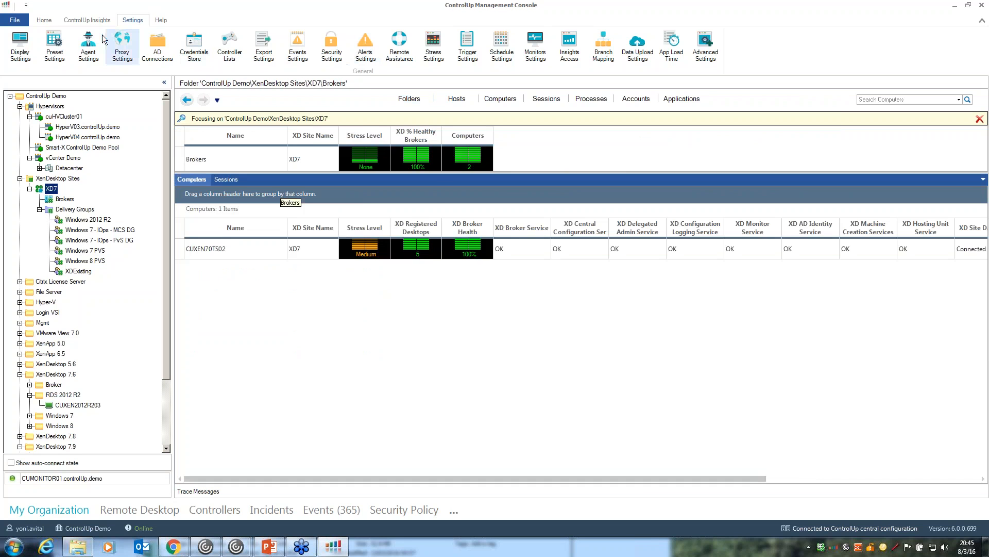
{"action": "left_click", "coordinate": [44, 20]}
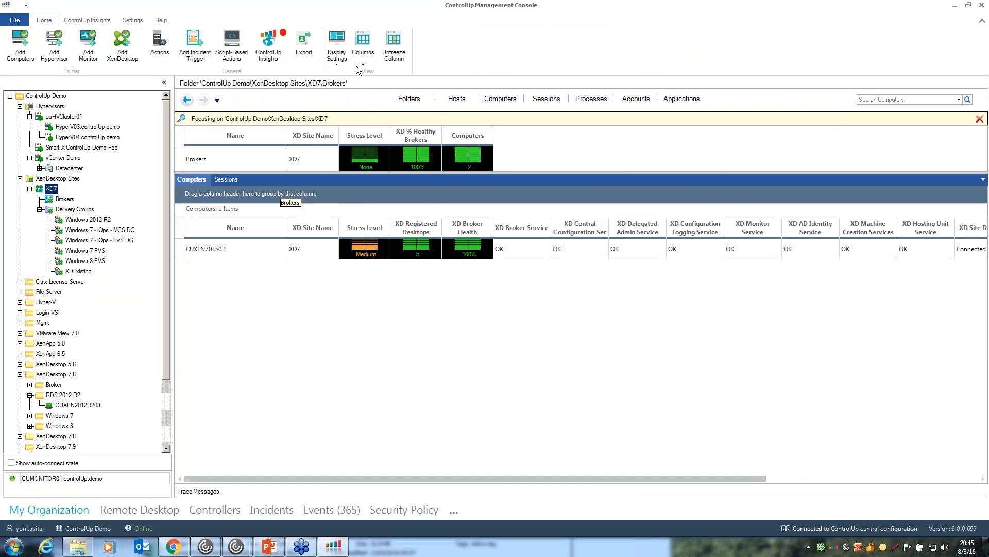
{"action": "left_click", "coordinate": [336, 66]}
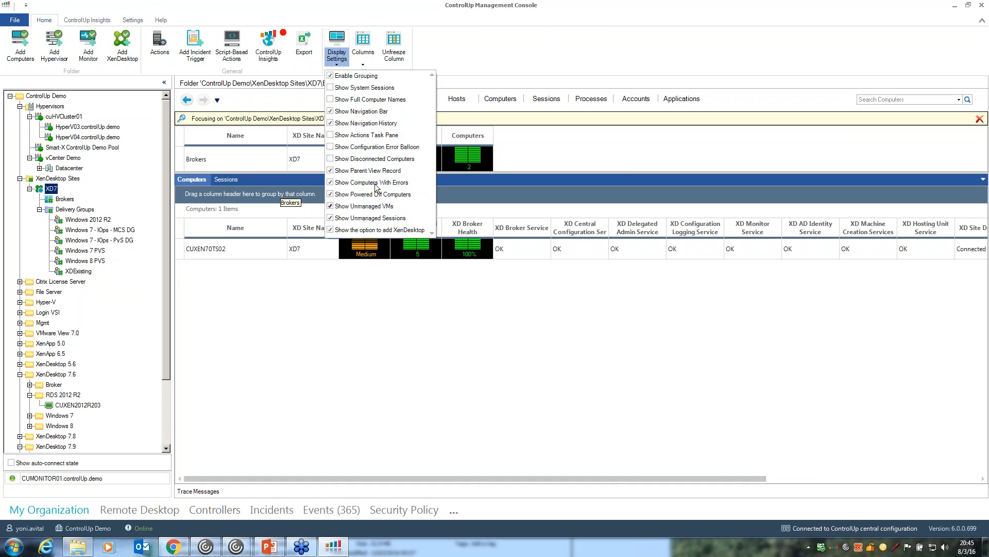
{"action": "left_click", "coordinate": [374, 160]}
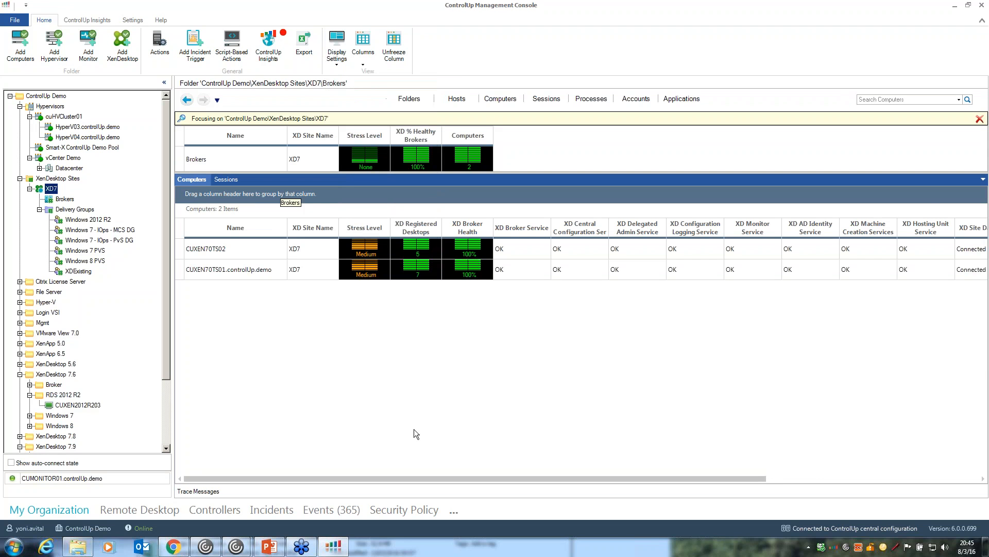
Compare the registered desktops and broker health of CUXEN70TS02 and CUXEN70TS01, and check the Brokers folder's healthy brokers percentage
{"action": "left_click", "coordinate": [233, 244]}
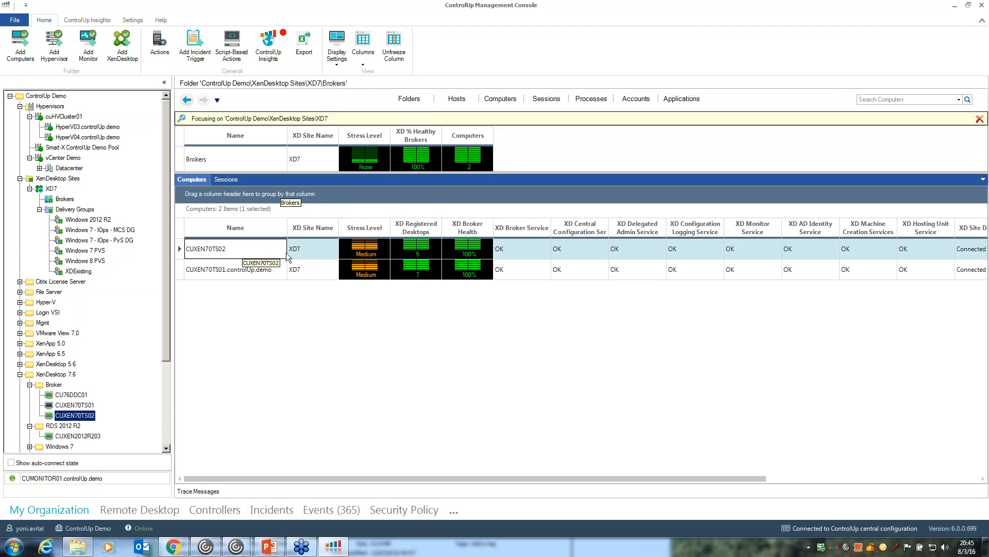
{"action": "left_click", "coordinate": [421, 271]}
{"action": "left_click", "coordinate": [416, 249]}
{"action": "left_click", "coordinate": [457, 273]}
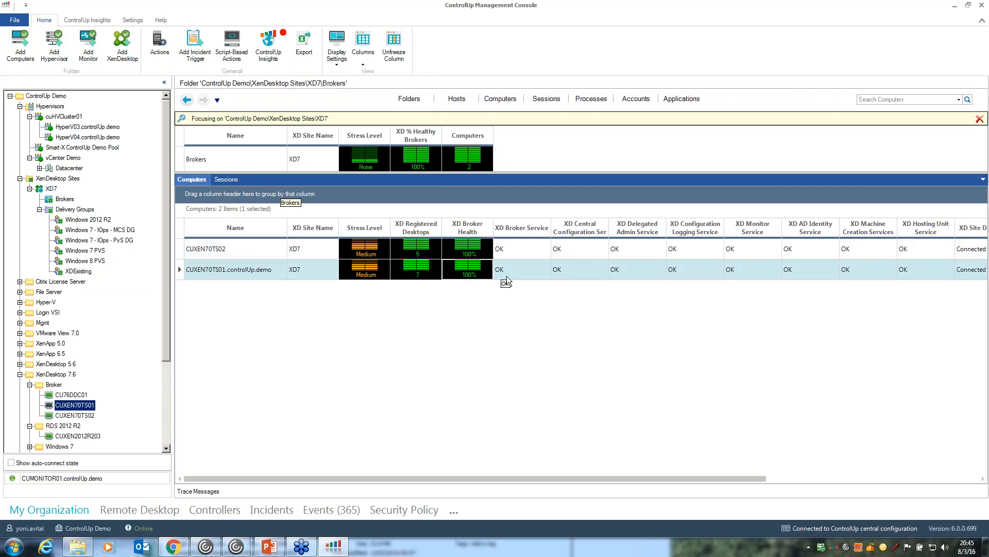
{"action": "left_click", "coordinate": [410, 162]}
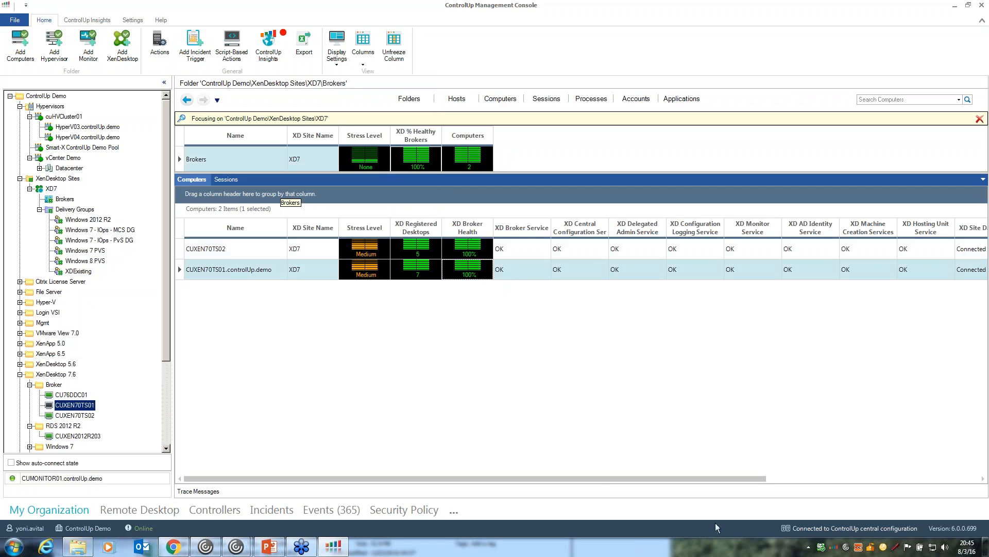
Review the XD service and database status columns of both brokers, then leave the Brokers folder
{"action": "left_click_drag", "start_coordinate": [607, 480], "coordinate": [686, 479]}
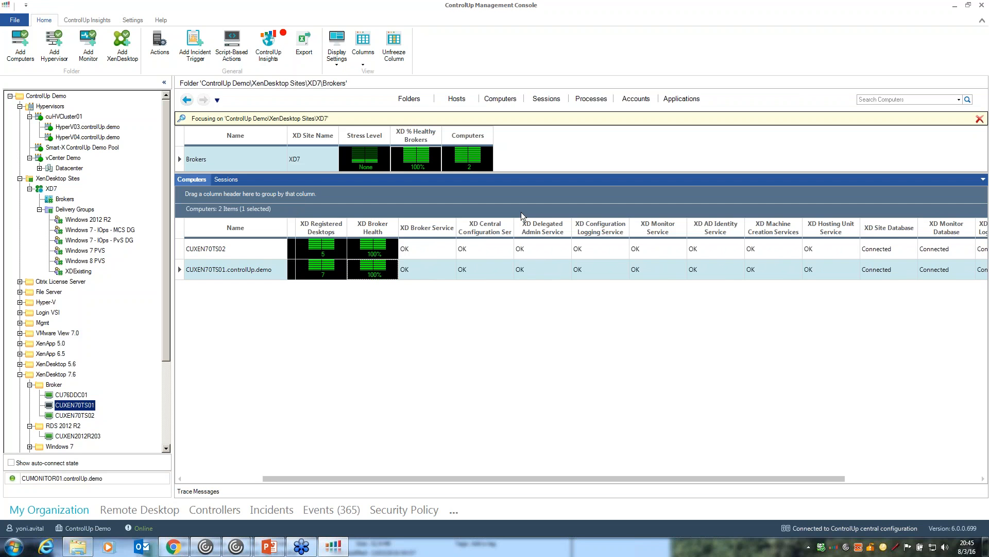
{"action": "left_click", "coordinate": [560, 272]}
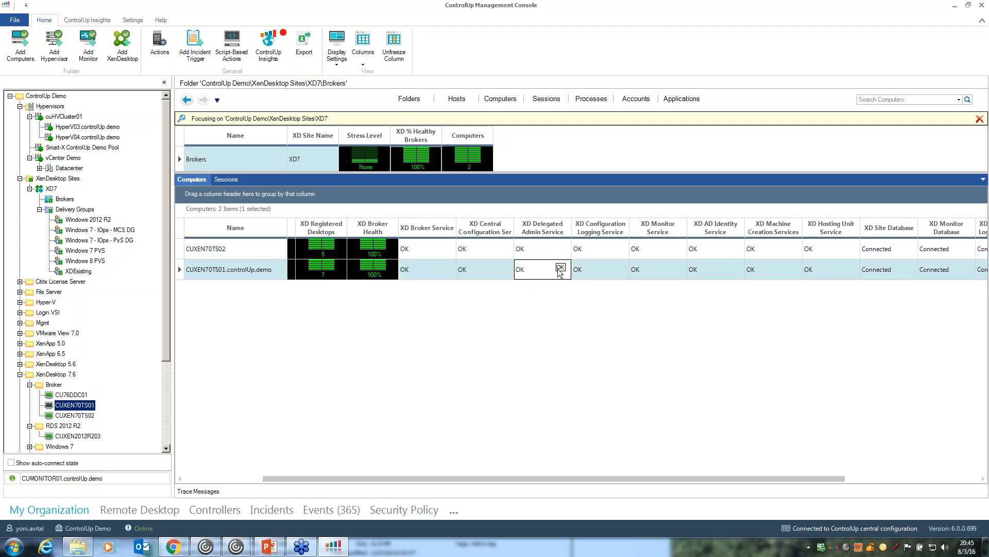
{"action": "left_click", "coordinate": [373, 249]}
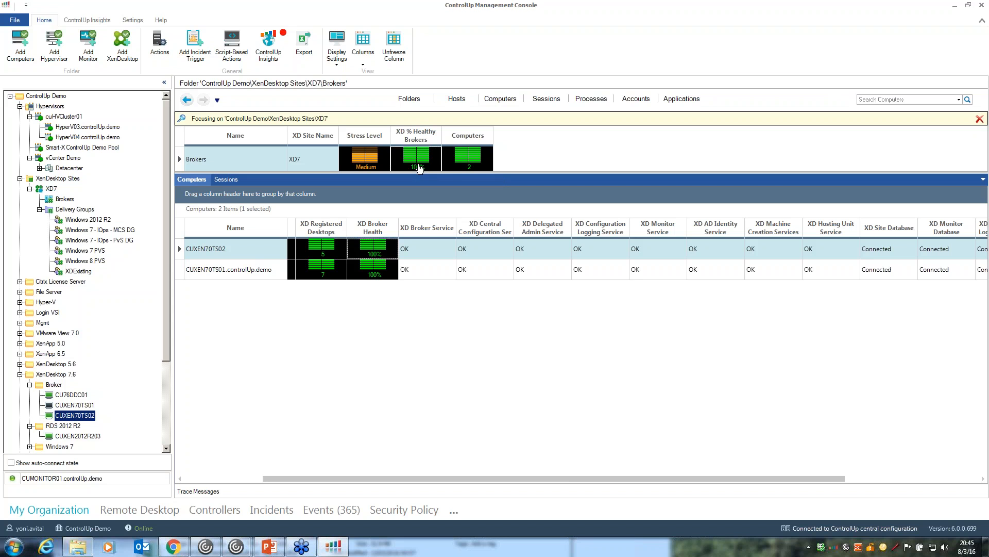
{"action": "left_click_drag", "start_coordinate": [561, 479], "coordinate": [444, 465]}
{"action": "left_click", "coordinate": [188, 101]}
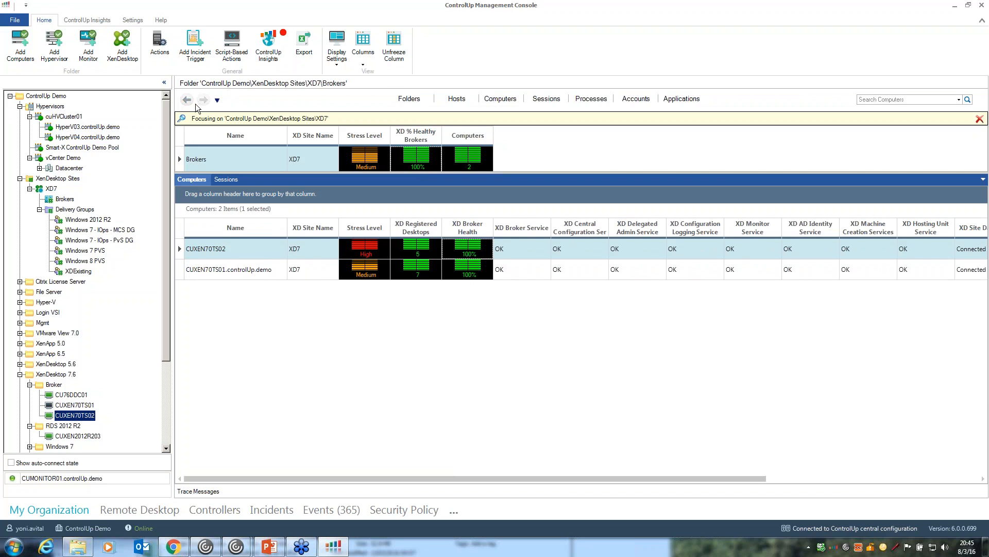
Focus on XD7's Delivery Groups and check their availability, enabled state, maintenance mode and computers columns
{"action": "right_click", "coordinate": [95, 212]}
{"action": "left_click", "coordinate": [132, 220]}
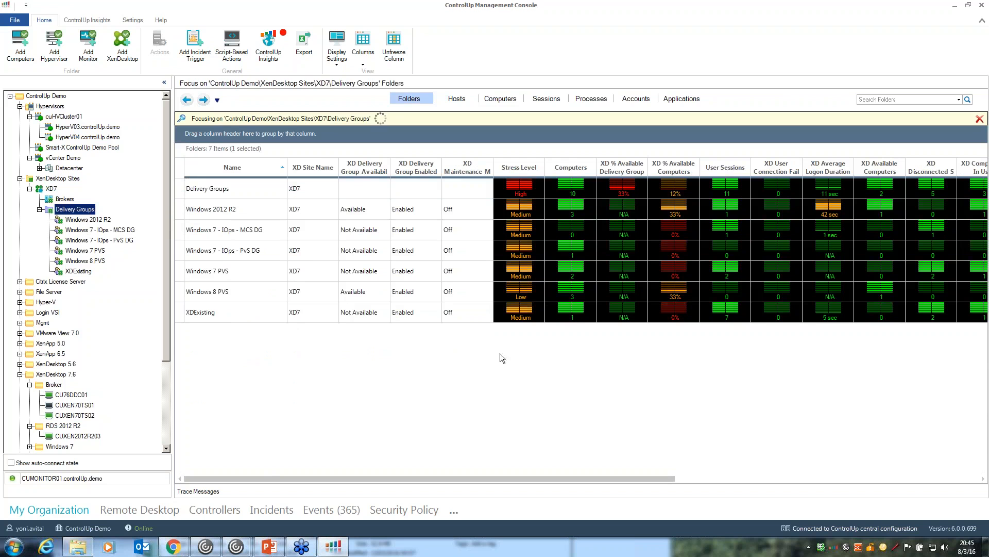
{"action": "left_click", "coordinate": [367, 216]}
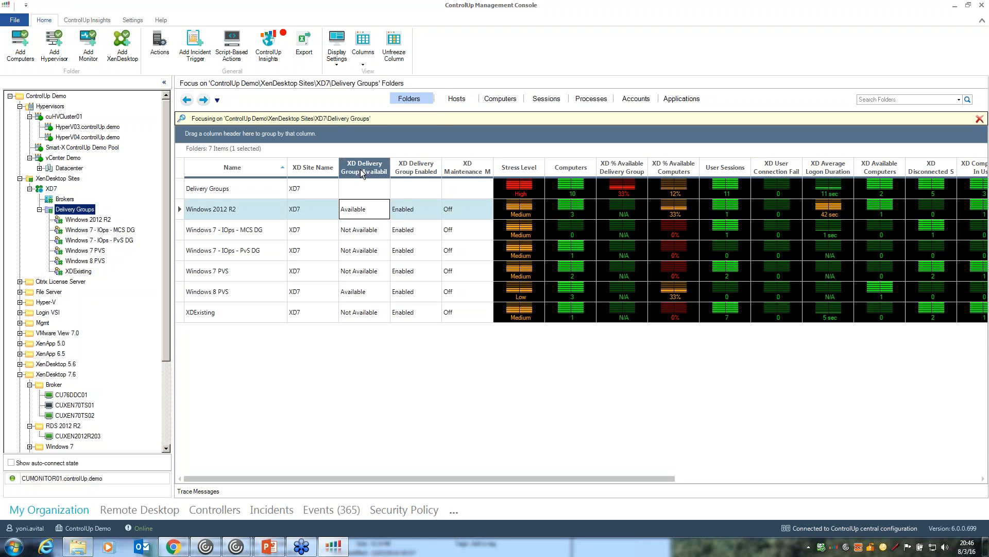
{"action": "mouse_move", "coordinate": [362, 174]}
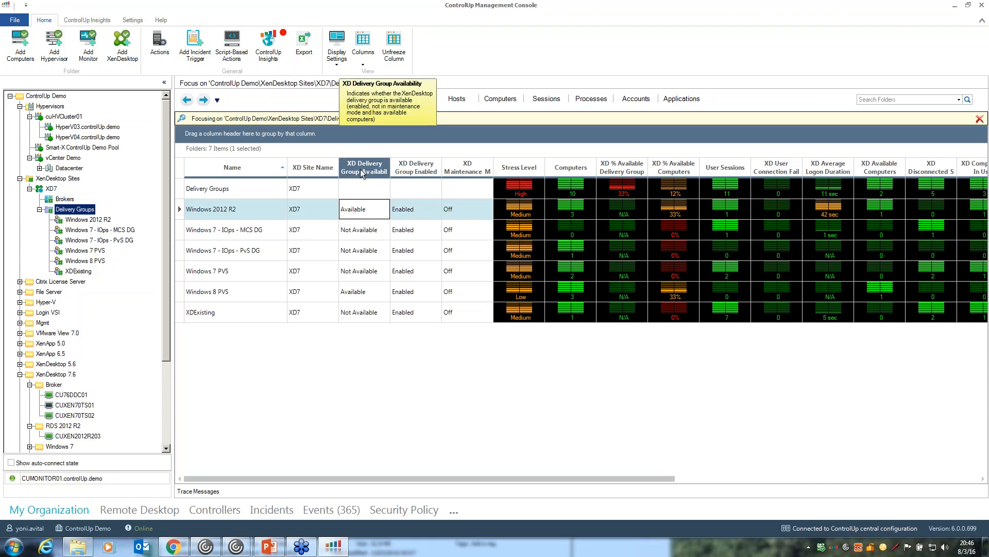
{"action": "left_click", "coordinate": [423, 212]}
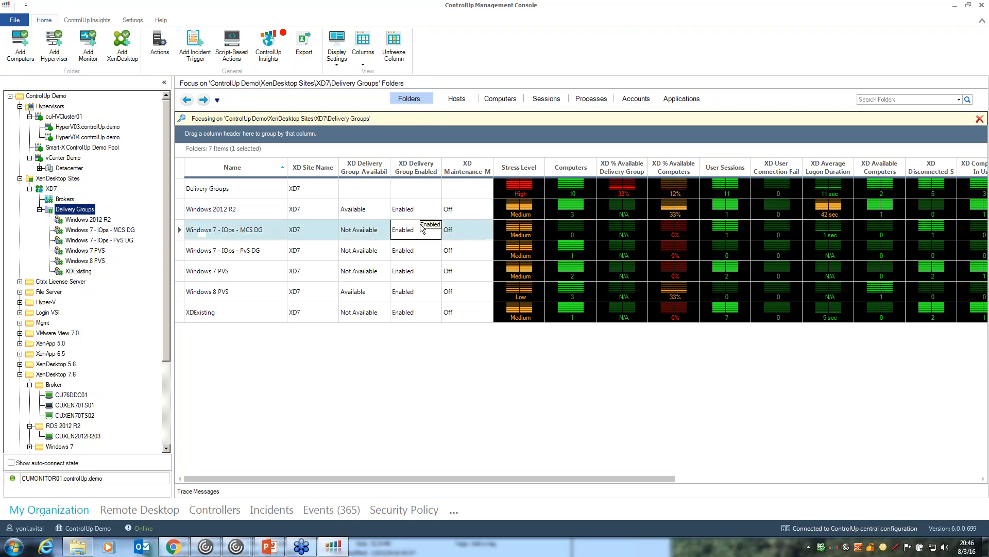
{"action": "left_click", "coordinate": [475, 213]}
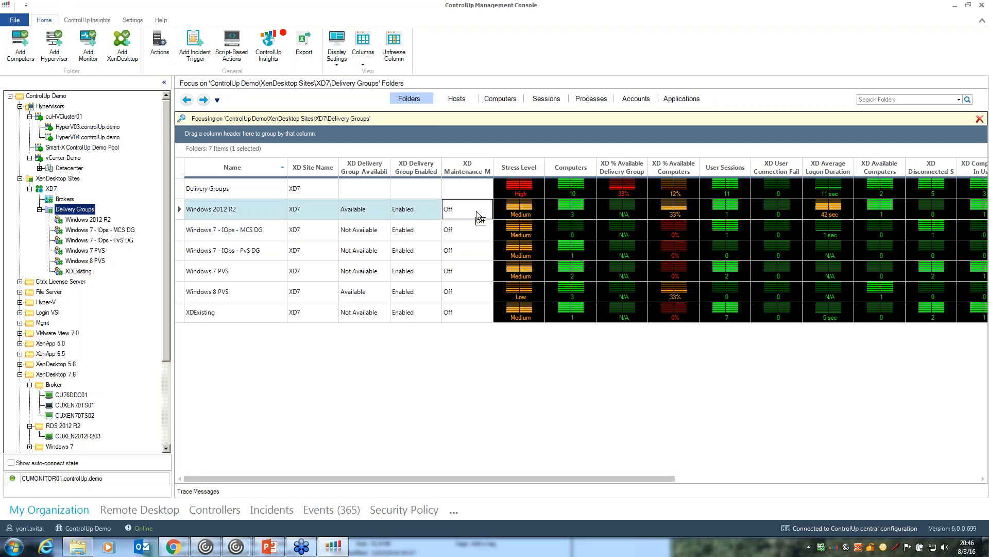
{"action": "left_click", "coordinate": [593, 212]}
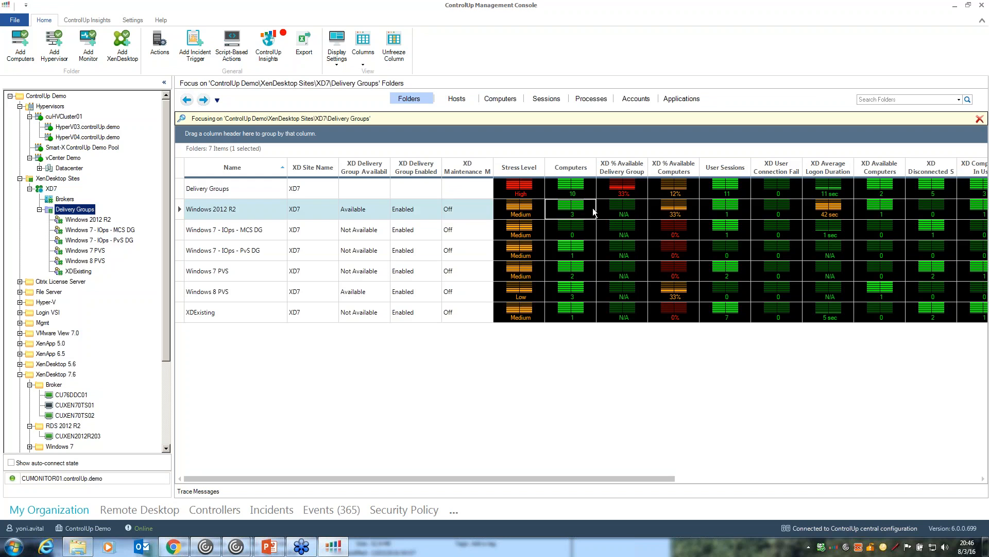
Open the available Windows 2012 R2 delivery group and check the computer CUXEN2012R203
{"action": "left_click", "coordinate": [358, 215]}
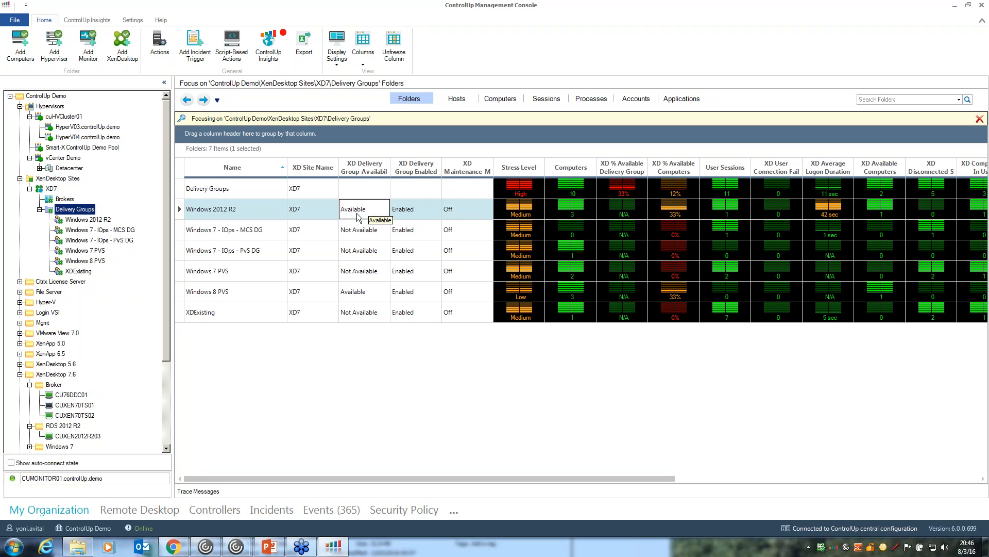
{"action": "double_click", "coordinate": [235, 209]}
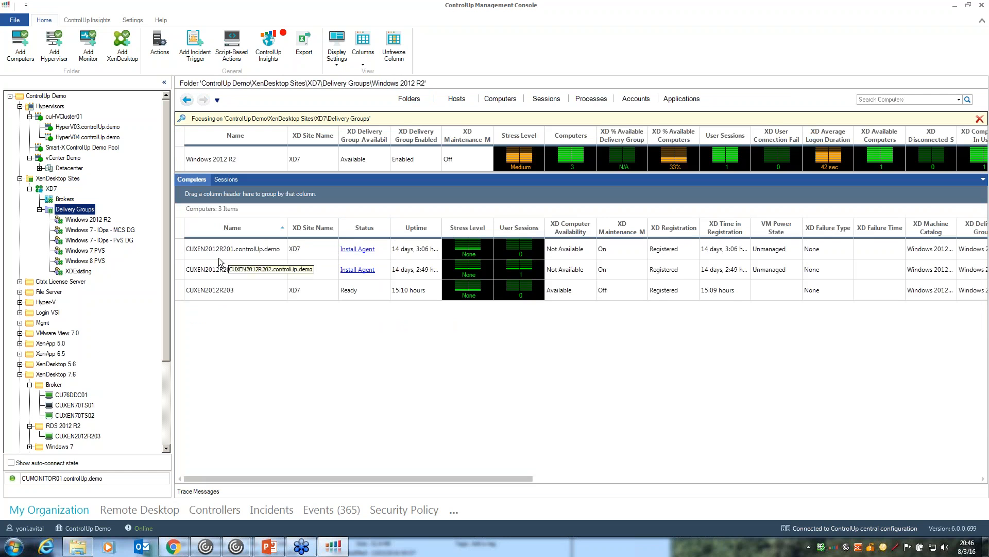
{"action": "left_click", "coordinate": [227, 289]}
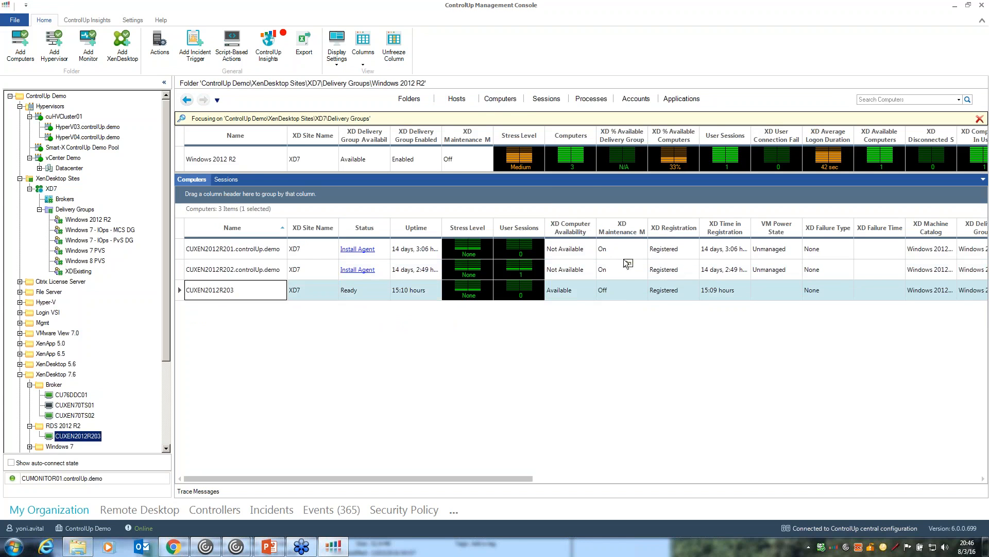
List the computers across all XD7 delivery groups and examine their registration, failure, allocation, delivery type and XenApp Load columns
{"action": "left_click", "coordinate": [504, 98]}
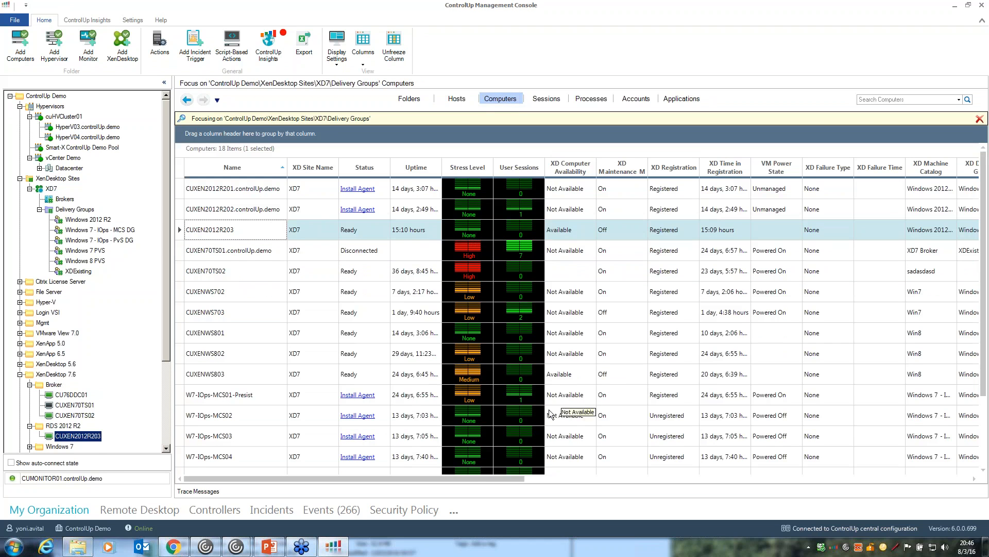
{"action": "left_click_drag", "start_coordinate": [378, 478], "coordinate": [483, 481]}
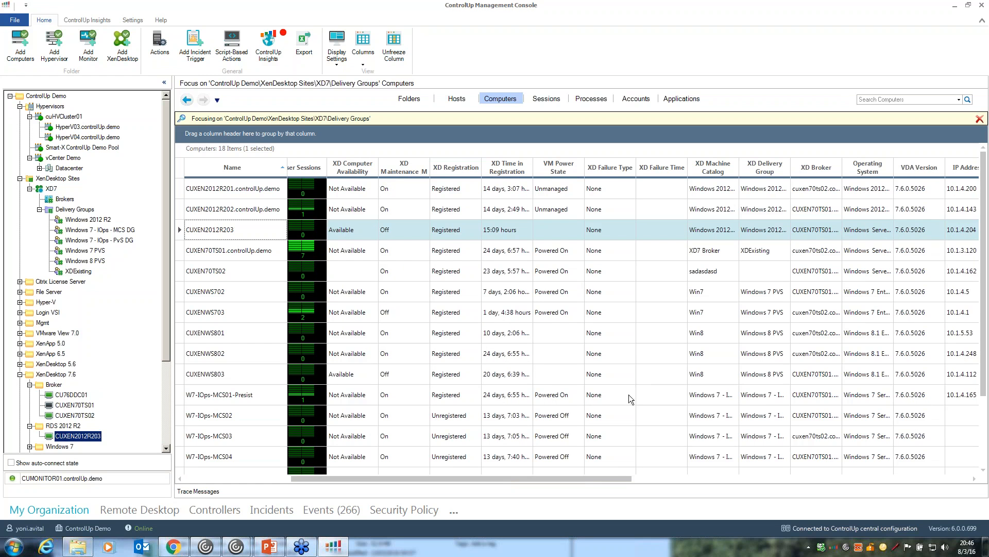
{"action": "left_click_drag", "start_coordinate": [573, 479], "coordinate": [885, 489]}
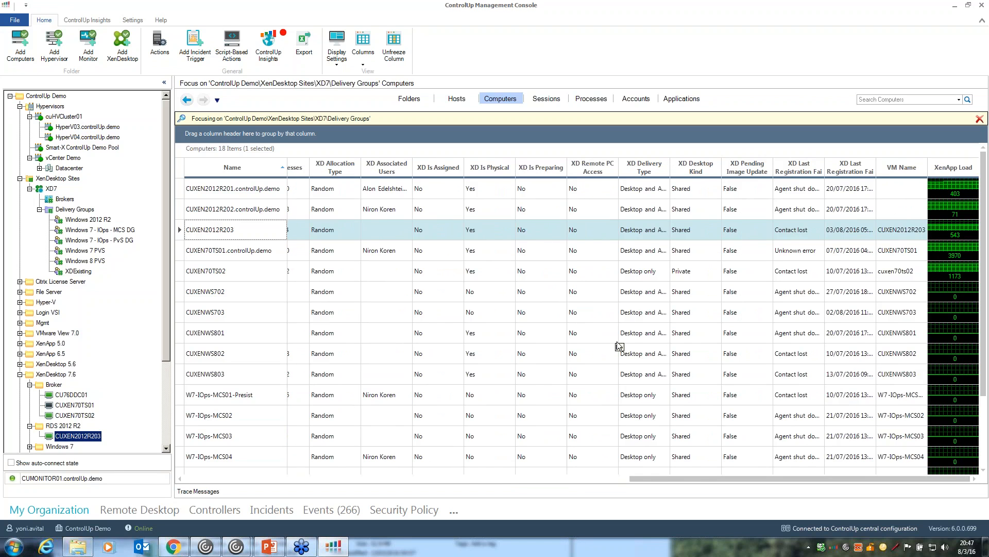
Examine the XD delivery, machine catalog, delivery group, broker and failure columns of the W7-IOps computers
{"action": "left_click", "coordinate": [473, 471]}
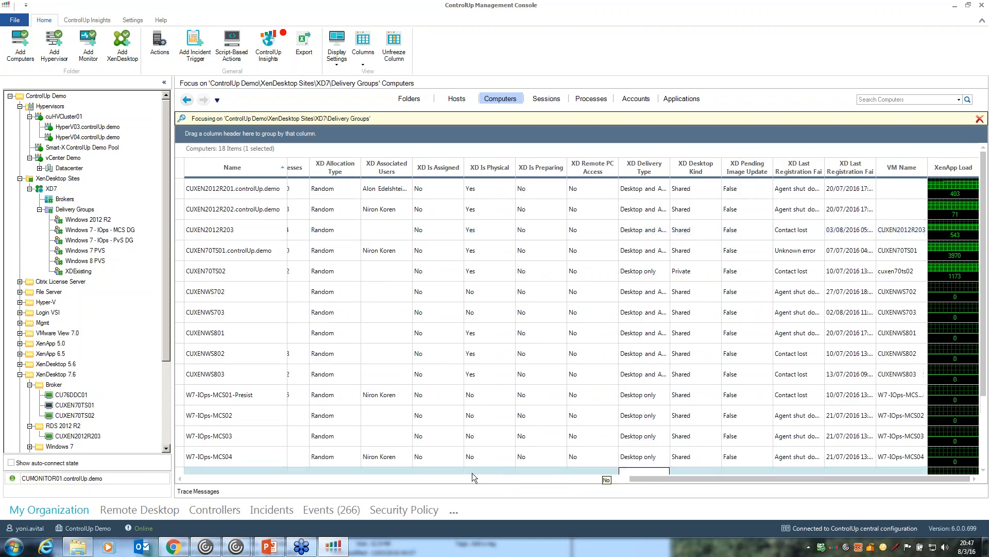
{"action": "left_click_drag", "start_coordinate": [472, 472], "coordinate": [769, 481]}
{"action": "scroll", "coordinate": [533, 466], "scroll_direction": "left", "scroll_amount": 5}
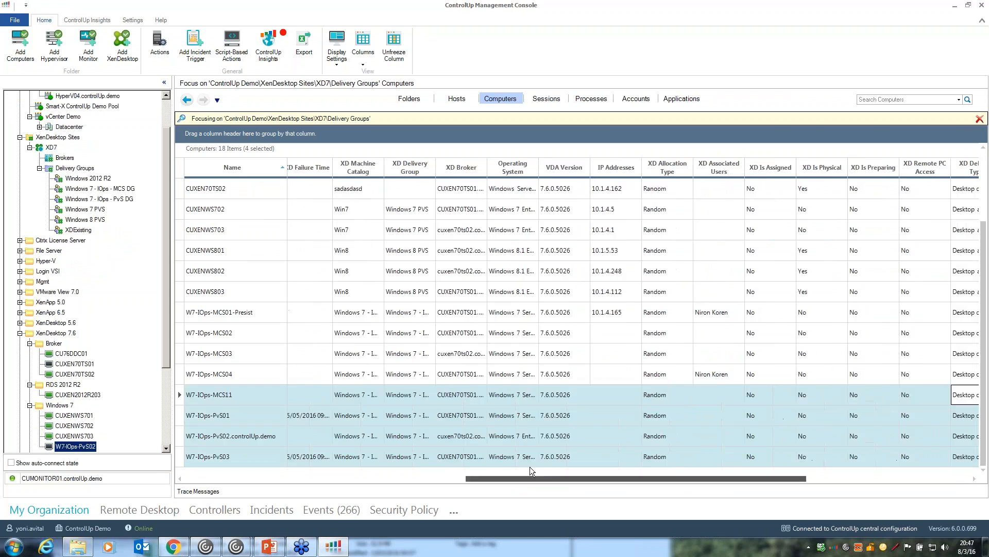
{"action": "scroll", "coordinate": [558, 302], "scroll_direction": "up", "scroll_amount": 2}
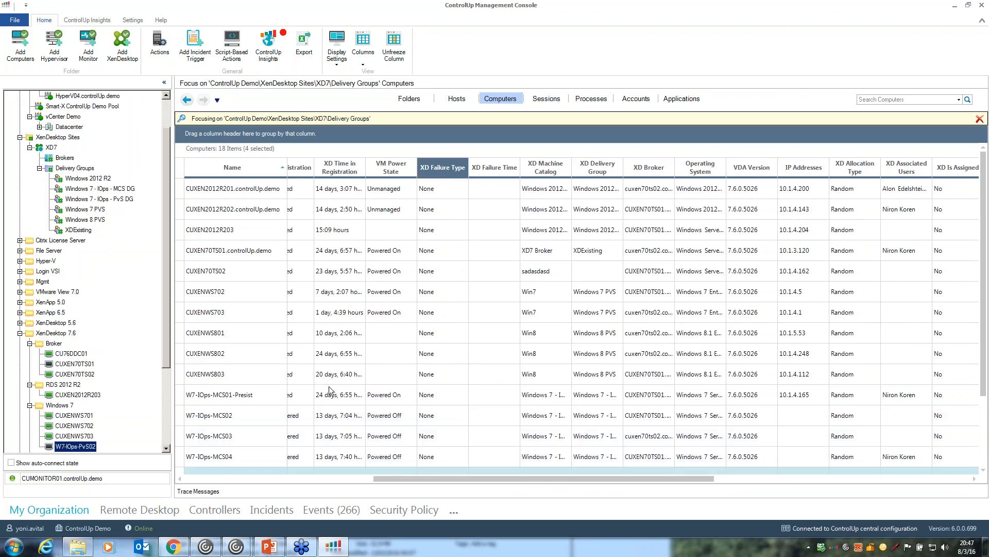
{"action": "left_click_drag", "start_coordinate": [437, 481], "coordinate": [316, 479]}
Group the computers by XD Registration, check the unregistered machines, and remove the grouping
{"action": "left_click_drag", "start_coordinate": [499, 132], "coordinate": [497, 133]}
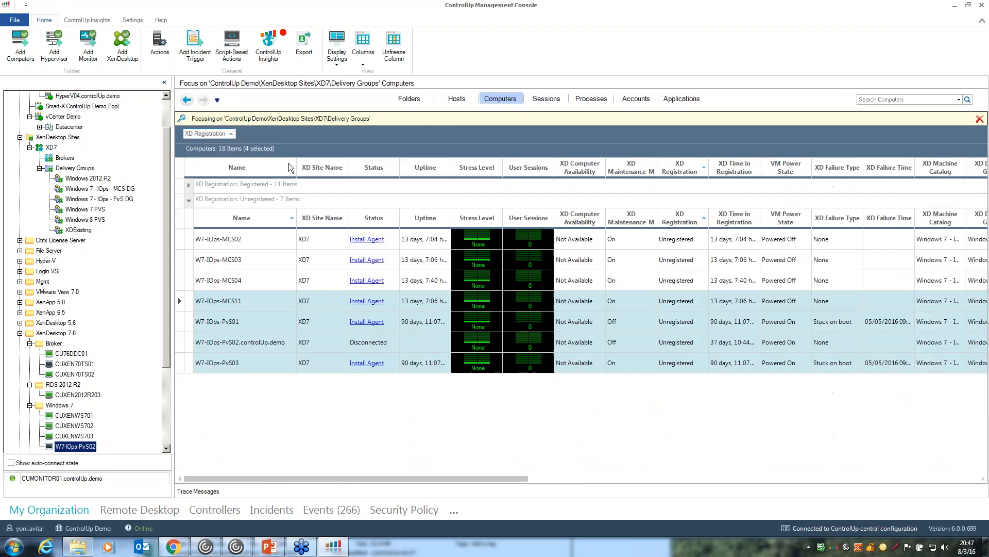
{"action": "left_click", "coordinate": [276, 253]}
{"action": "left_click", "coordinate": [266, 302]}
{"action": "left_click", "coordinate": [256, 288]}
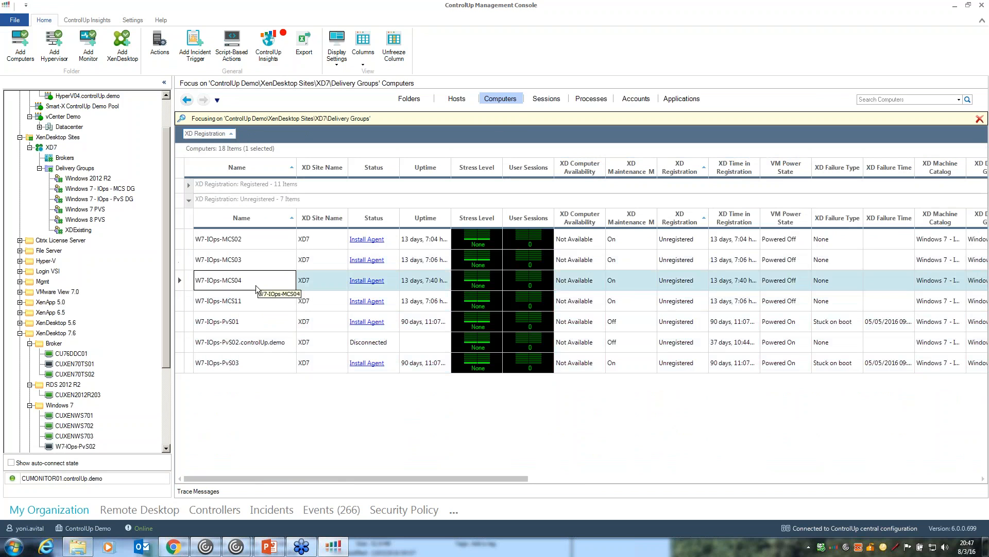
{"action": "left_click_drag", "start_coordinate": [435, 152], "coordinate": [468, 171]}
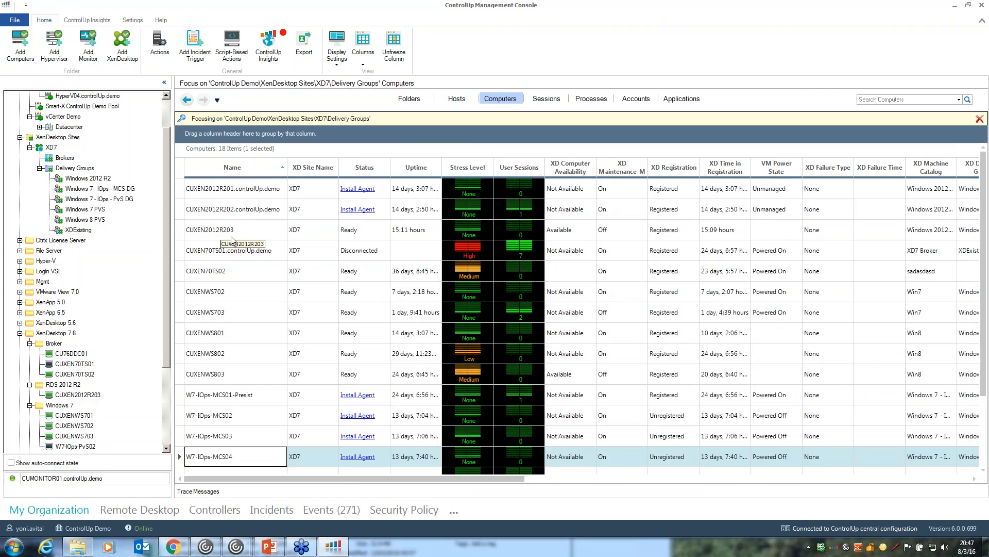
Check which XenDesktop Management action is offered for CUXEN2012R203, without running it
{"action": "right_click", "coordinate": [235, 233]}
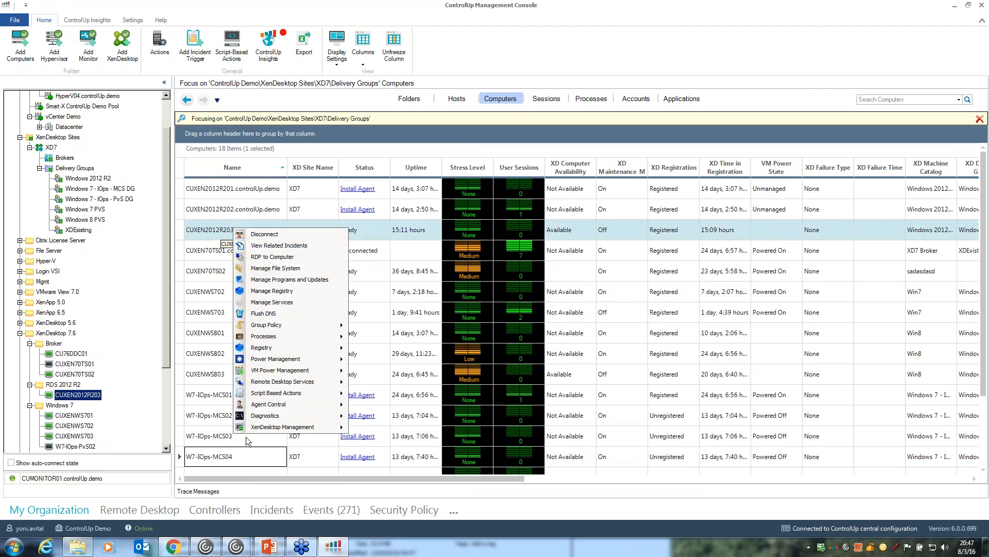
{"action": "mouse_move", "coordinate": [309, 426]}
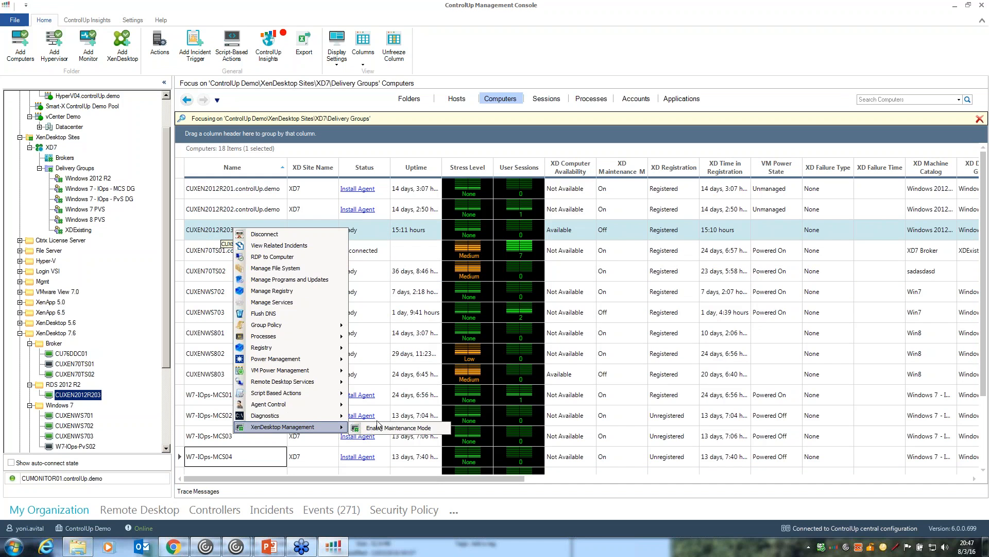
{"action": "left_click", "coordinate": [214, 276]}
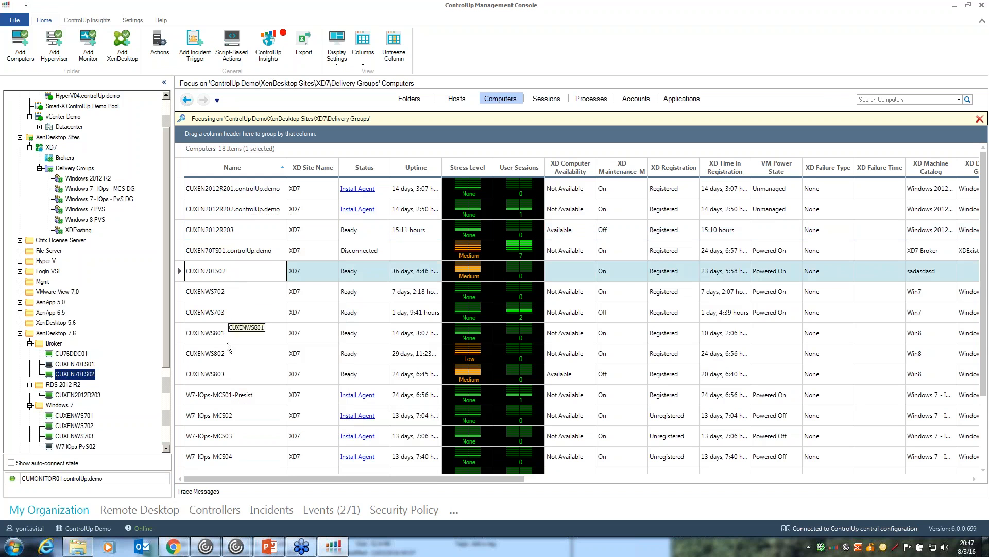
Check the XenDesktop Management action offered for CUXEN70TS01 and CUXEN70TS02 selected together, without running it
{"action": "left_click", "coordinate": [232, 376], "text": "shift"}
{"action": "right_click", "coordinate": [238, 375]}
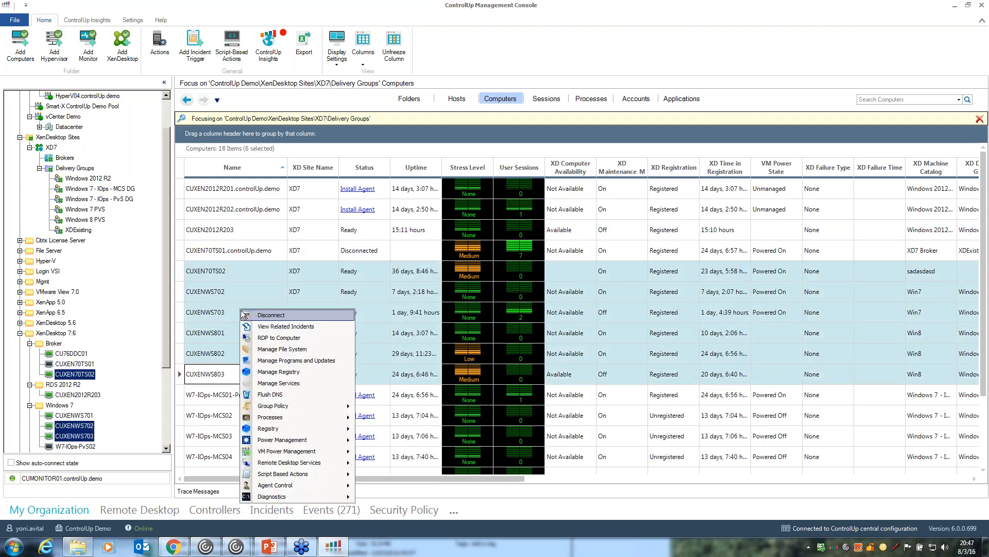
{"action": "left_click", "coordinate": [255, 253]}
{"action": "left_click", "coordinate": [243, 278], "text": "ctrl"}
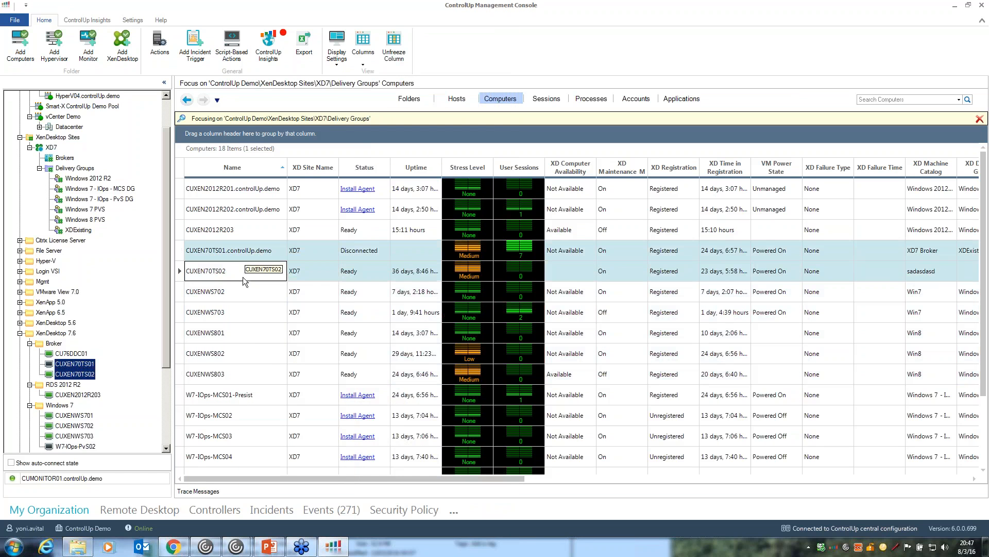
{"action": "right_click", "coordinate": [243, 277]}
{"action": "mouse_move", "coordinate": [316, 377]}
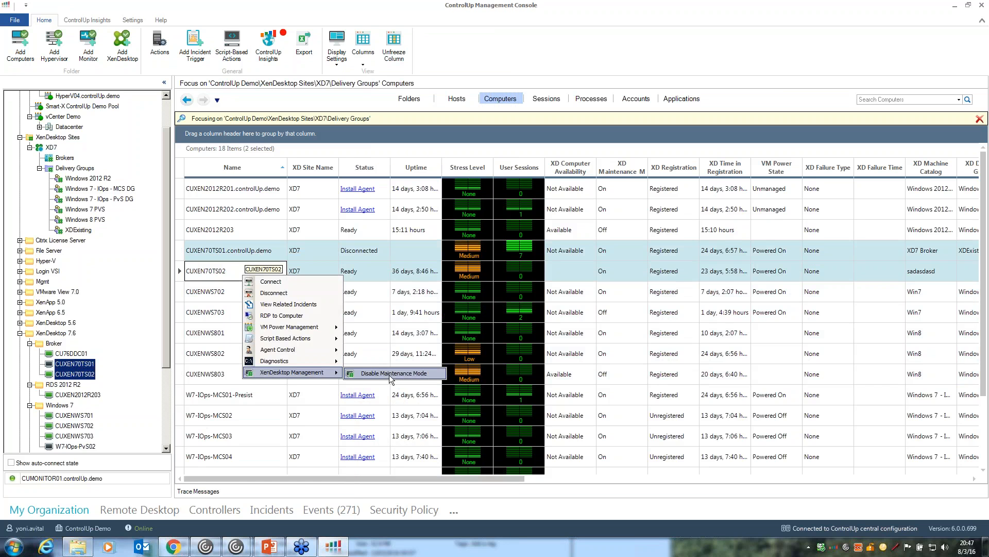
{"action": "left_click", "coordinate": [413, 197]}
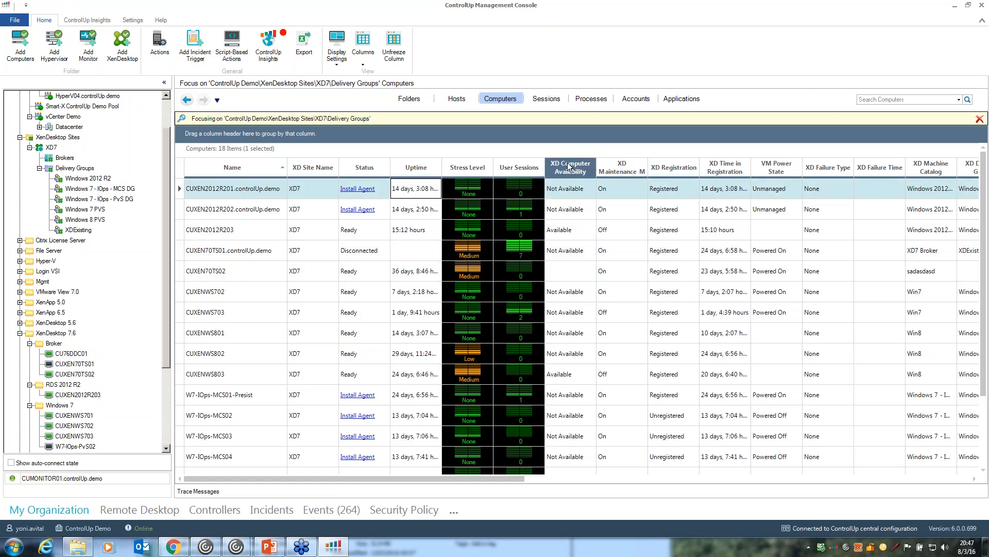
Review the XD Computer Availability column for CUXEN2012R203 and CUXENWS702
{"action": "mouse_move", "coordinate": [570, 167]}
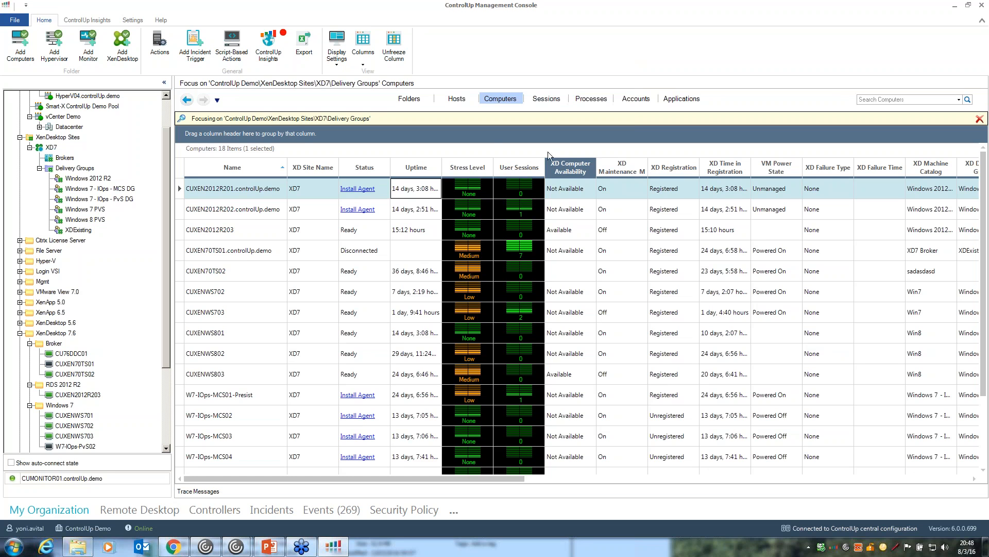
{"action": "left_click", "coordinate": [572, 227]}
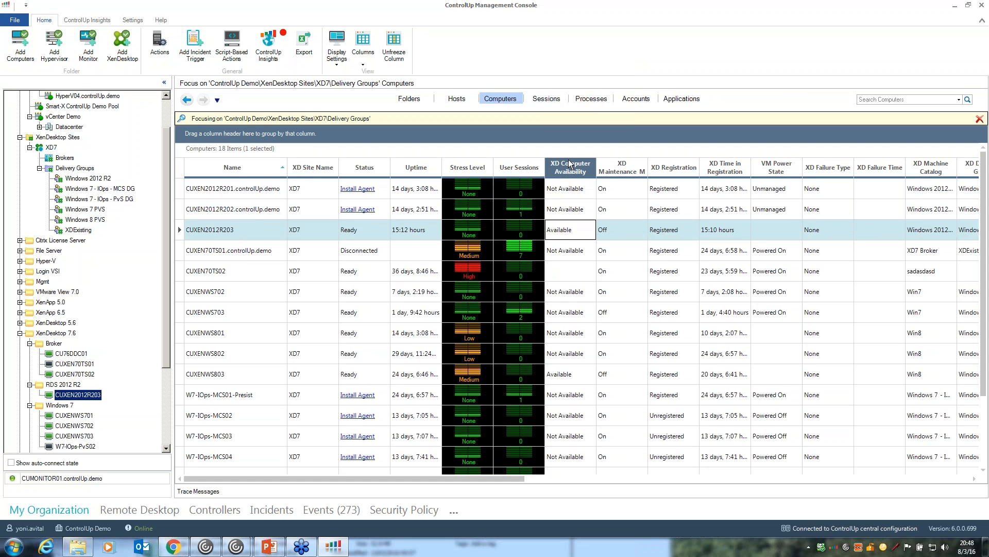
{"action": "left_click", "coordinate": [252, 292]}
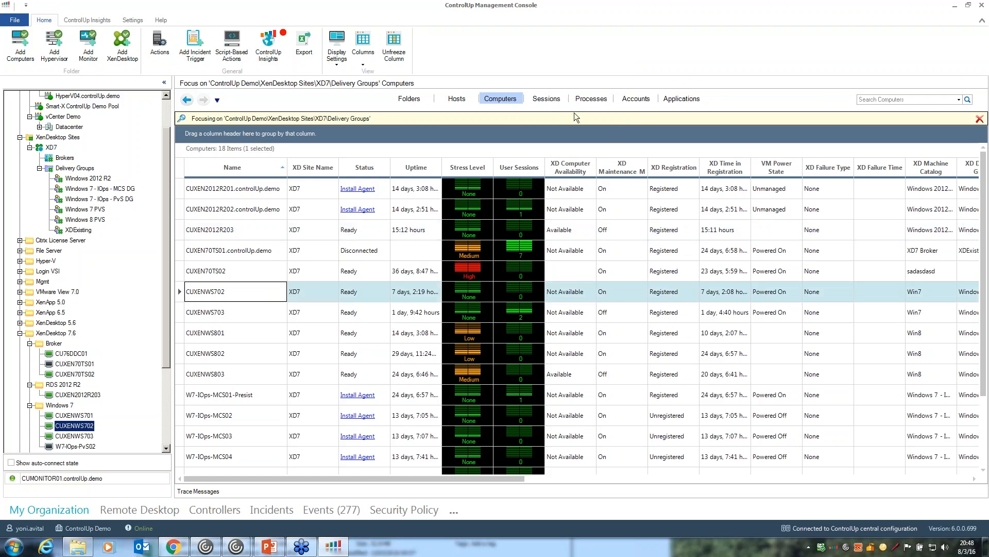
List the sessions of XD7's delivery groups and examine their logon, brokering, load time, client and XD session columns
{"action": "left_click", "coordinate": [548, 99]}
{"action": "left_click_drag", "start_coordinate": [543, 477], "coordinate": [316, 478]}
{"action": "left_click_drag", "start_coordinate": [461, 482], "coordinate": [429, 482]}
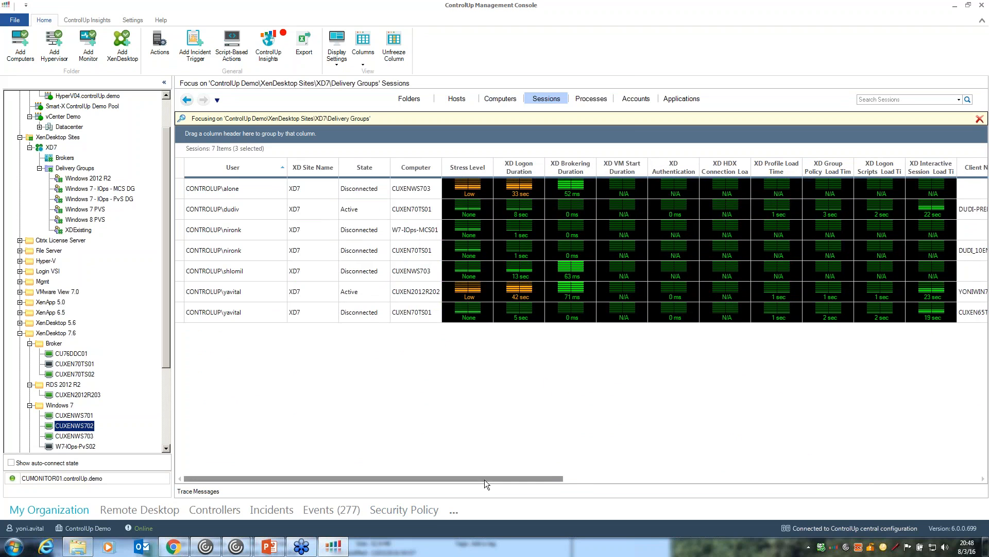
{"action": "left_click_drag", "start_coordinate": [484, 479], "coordinate": [697, 484]}
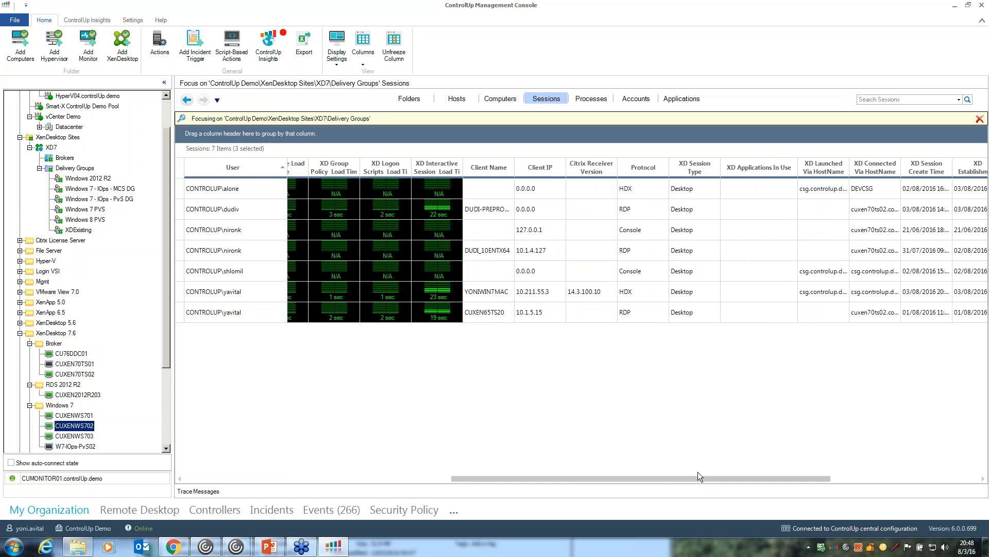
{"action": "left_click_drag", "start_coordinate": [666, 483], "coordinate": [566, 482]}
{"action": "left_click_drag", "start_coordinate": [647, 474], "coordinate": [395, 475]}
Focus on XenDesktop 7.6's RDS 2012 R2 folder and show its computers with a XenDesktop column preset
{"action": "right_click", "coordinate": [67, 384]}
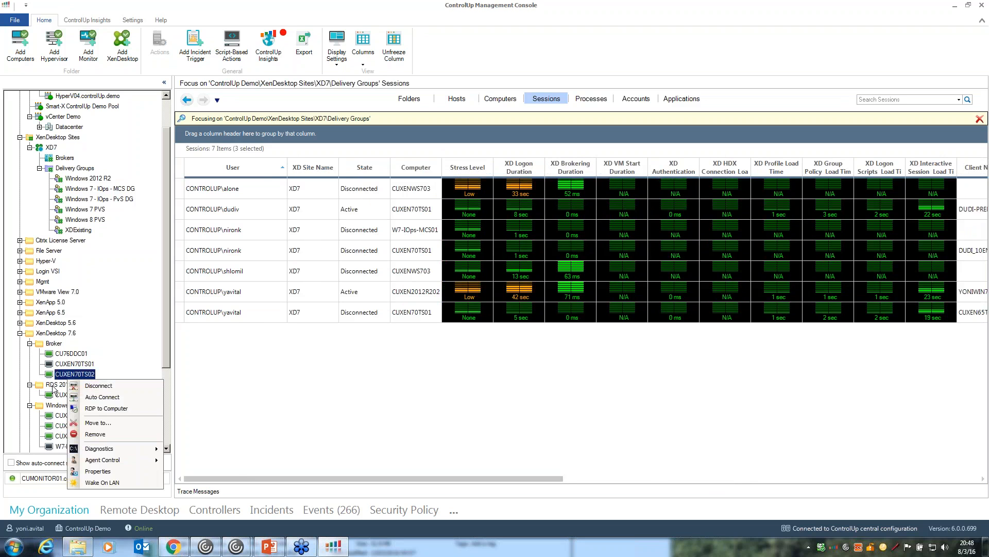
{"action": "left_click", "coordinate": [507, 100]}
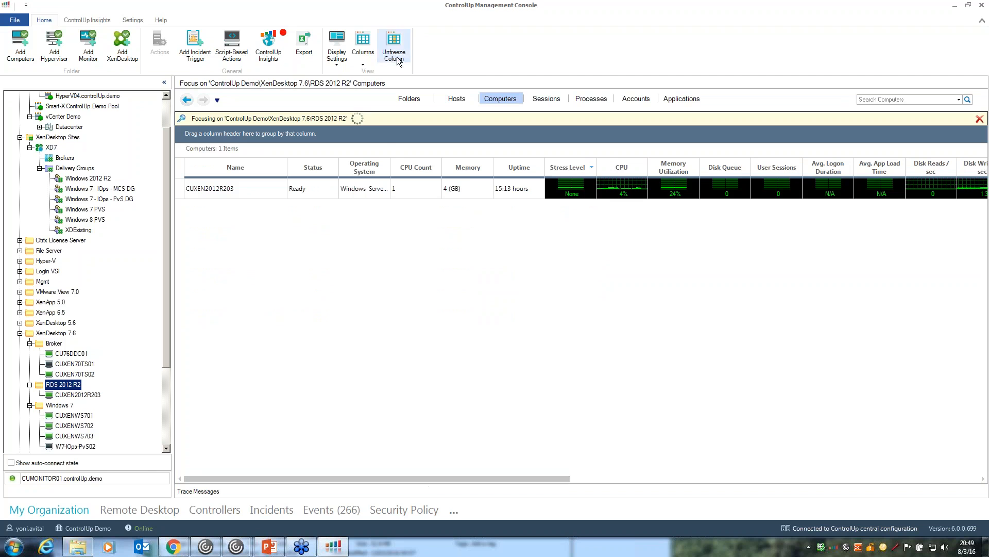
{"action": "left_click", "coordinate": [364, 63]}
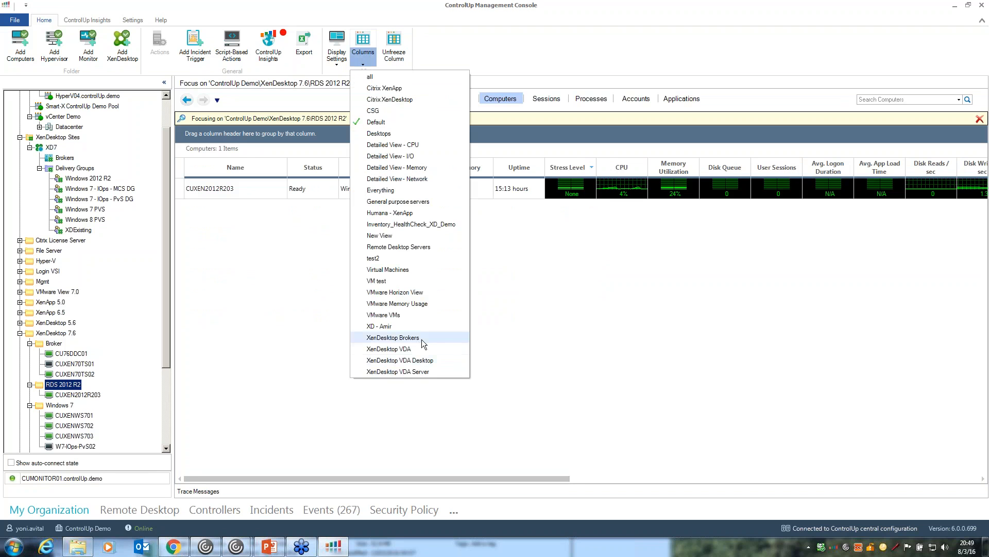
{"action": "left_click", "coordinate": [394, 337]}
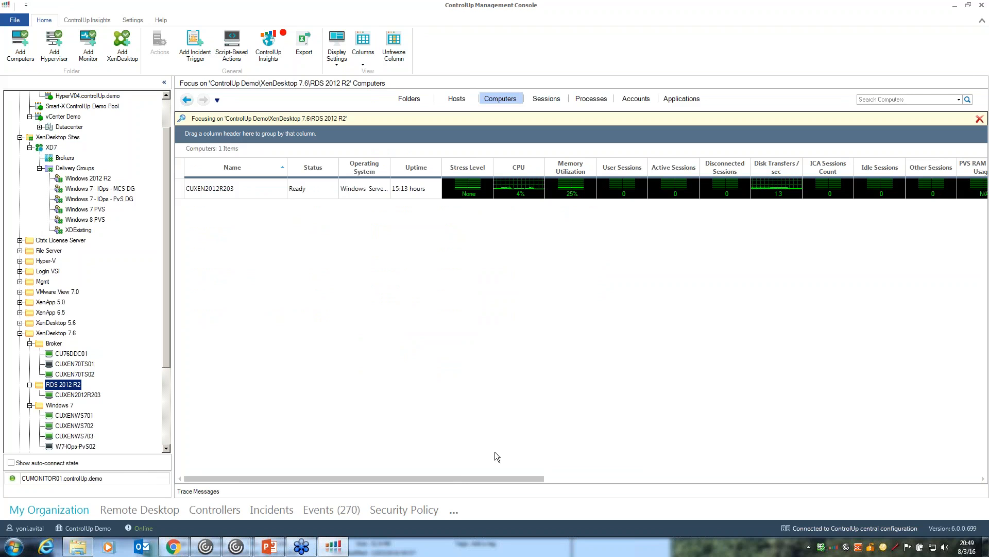
Examine CUXEN2012R203's session, virtual disk, XD maintenance mode, registration and XenApp Load columns
{"action": "left_click_drag", "start_coordinate": [453, 480], "coordinate": [765, 476]}
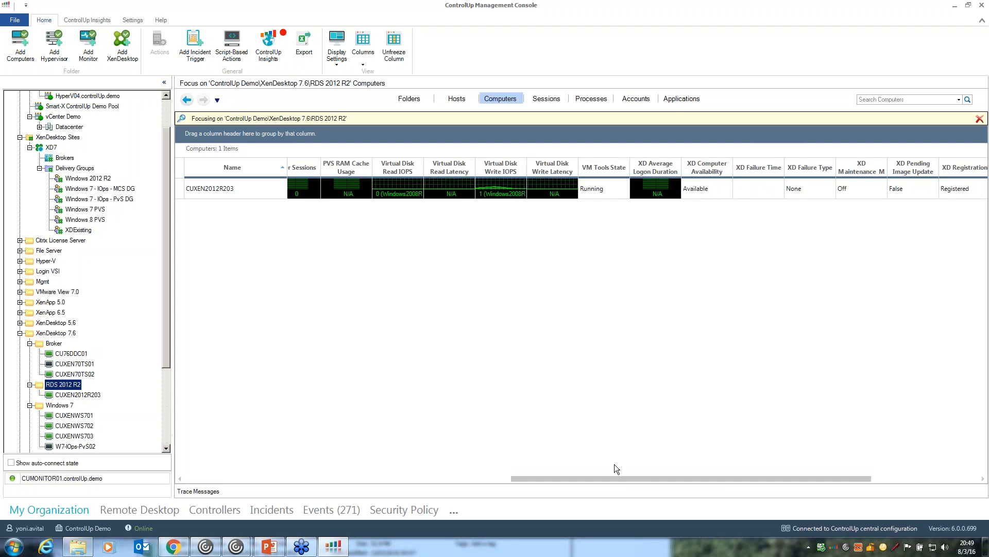
{"action": "left_click_drag", "start_coordinate": [635, 477], "coordinate": [704, 479]}
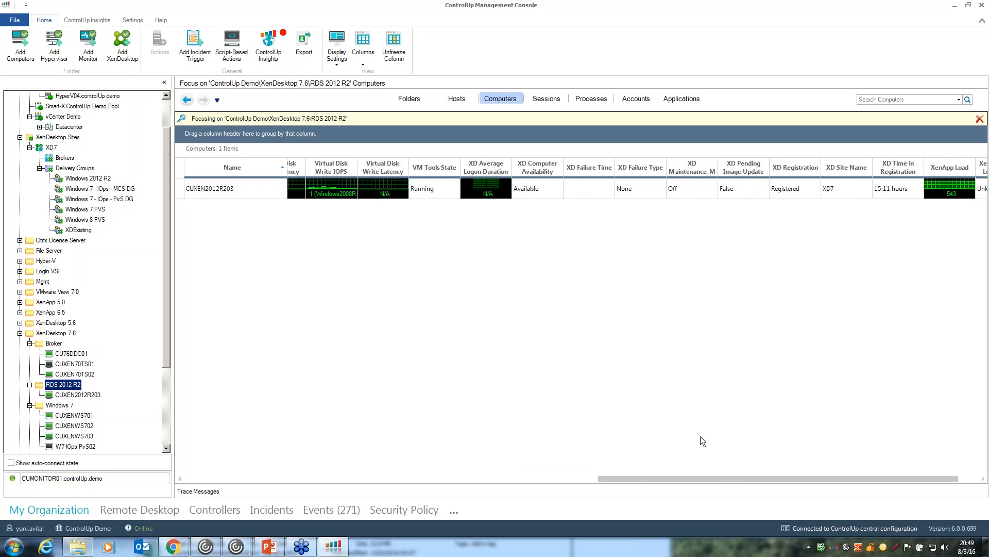
{"action": "left_click", "coordinate": [694, 190]}
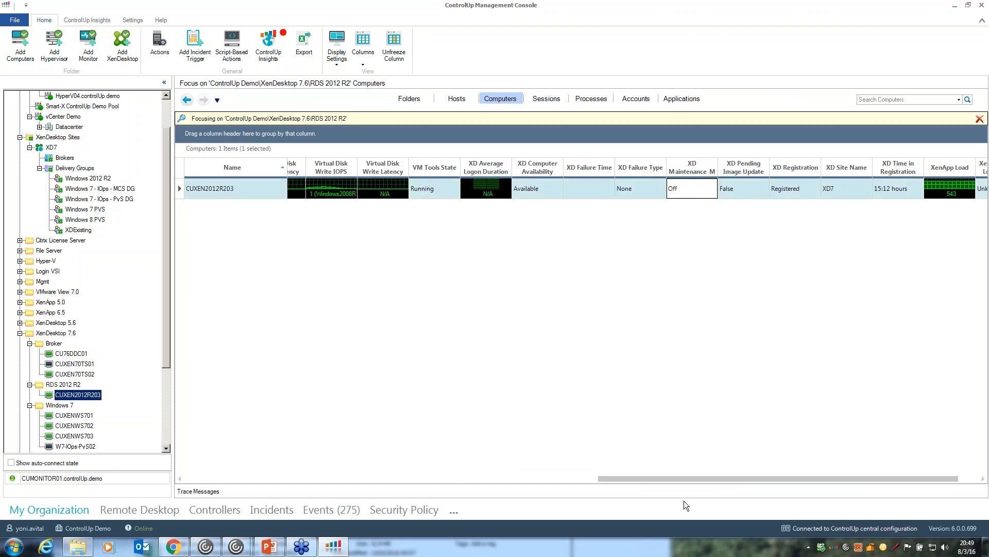
{"action": "left_click_drag", "start_coordinate": [704, 481], "coordinate": [422, 479]}
{"action": "left_click", "coordinate": [411, 192]}
{"action": "left_click_drag", "start_coordinate": [573, 481], "coordinate": [742, 483]}
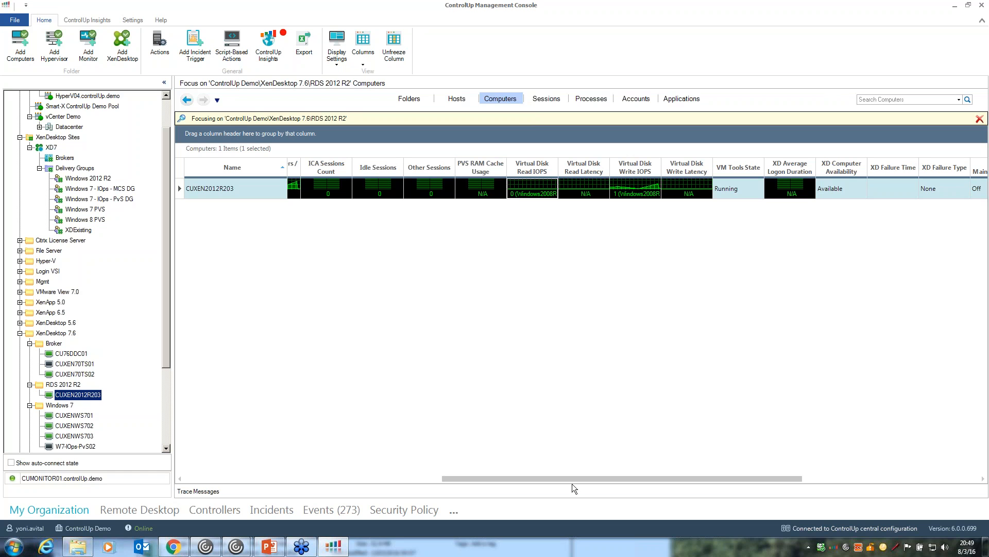
{"action": "left_click_drag", "start_coordinate": [575, 478], "coordinate": [317, 478]}
Leave the RDS 2012 R2 focus and list all hosts
{"action": "left_click", "coordinate": [980, 119]}
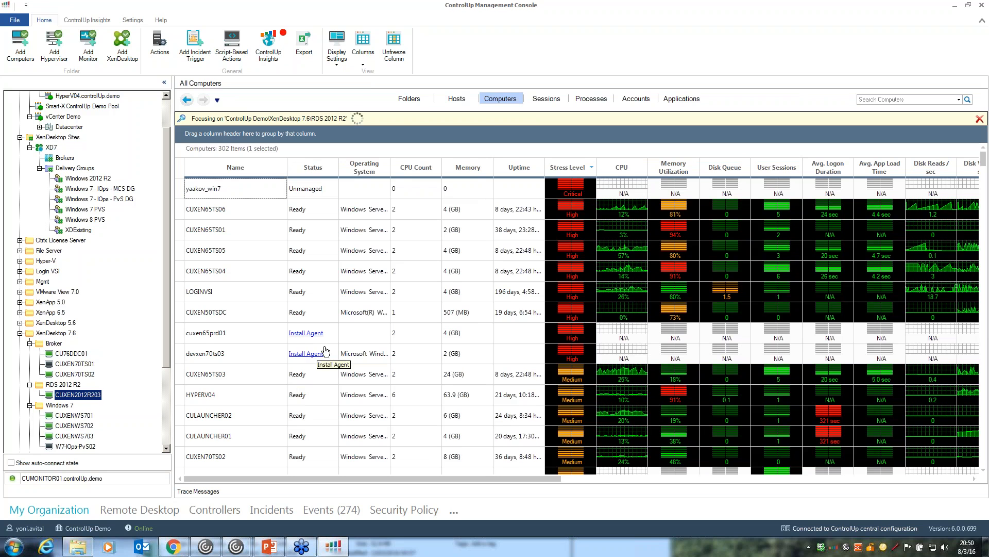
{"action": "scroll", "coordinate": [165, 181], "scroll_direction": "up", "scroll_amount": 2}
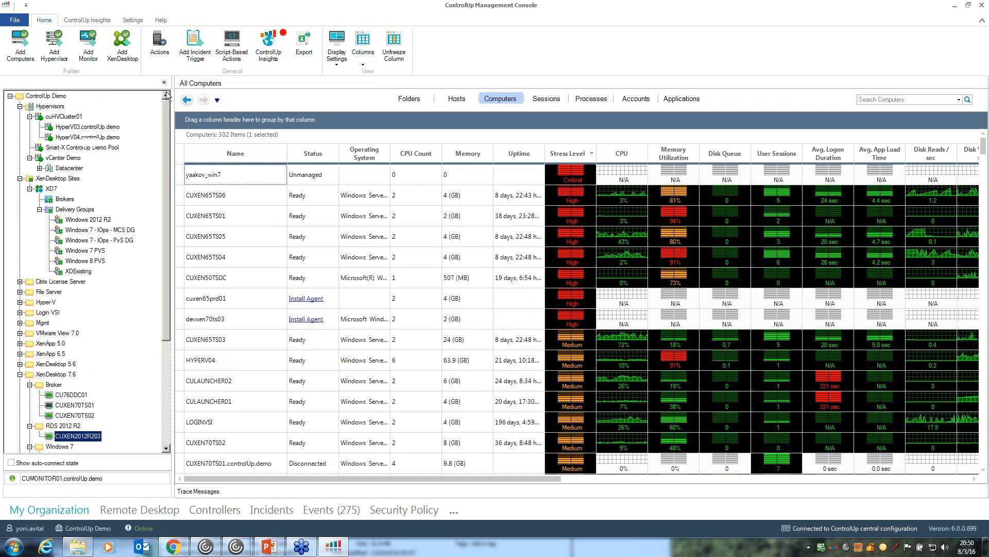
{"action": "left_click", "coordinate": [456, 99]}
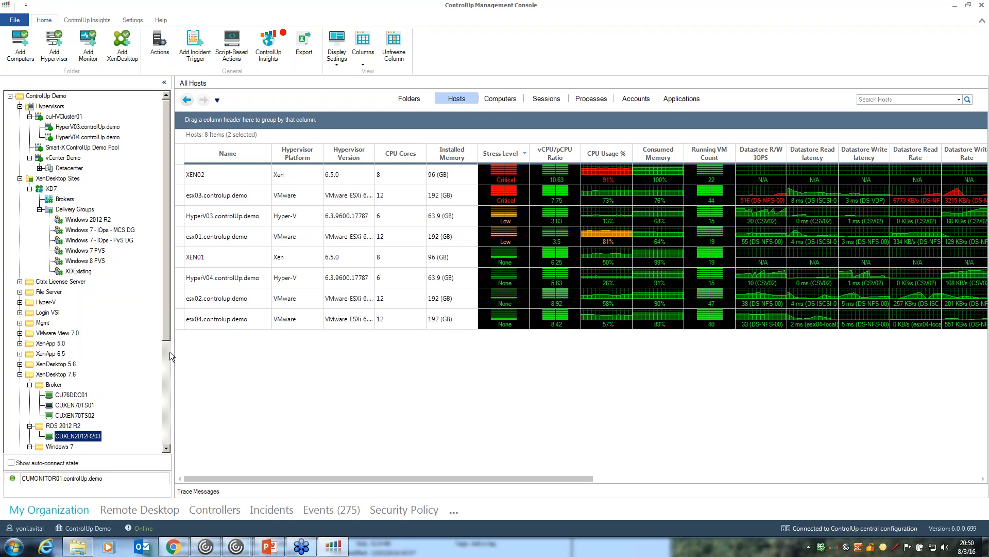
Focus on the XenApp 6.5 folder, review its computers' performance and XenApp columns, and leave the focus
{"action": "double_click", "coordinate": [45, 354]}
{"action": "right_click", "coordinate": [45, 353]}
{"action": "left_click", "coordinate": [60, 359]}
{"action": "left_click", "coordinate": [504, 98]}
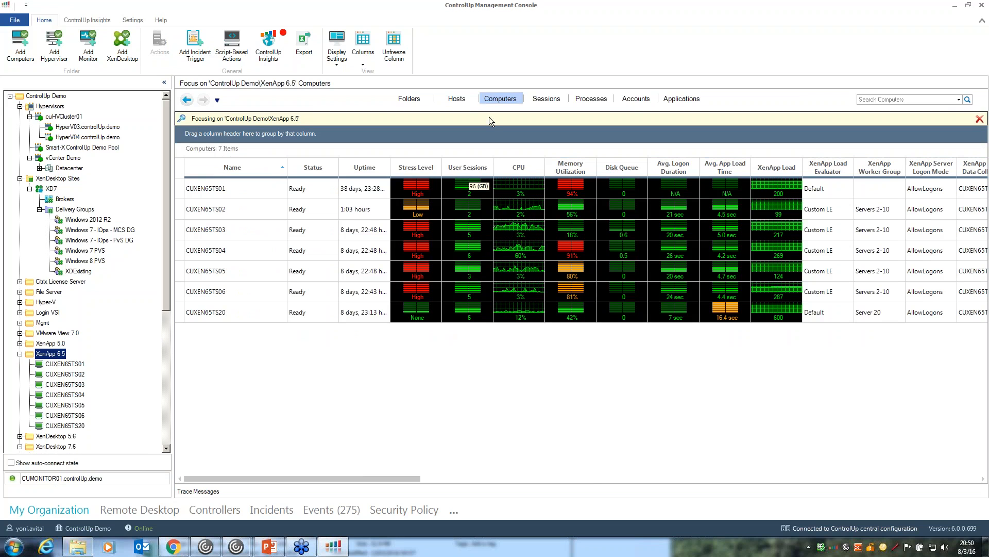
{"action": "left_click", "coordinate": [979, 119]}
List all hosts again and sort them by Hypervisor Platform
{"action": "left_click", "coordinate": [456, 99]}
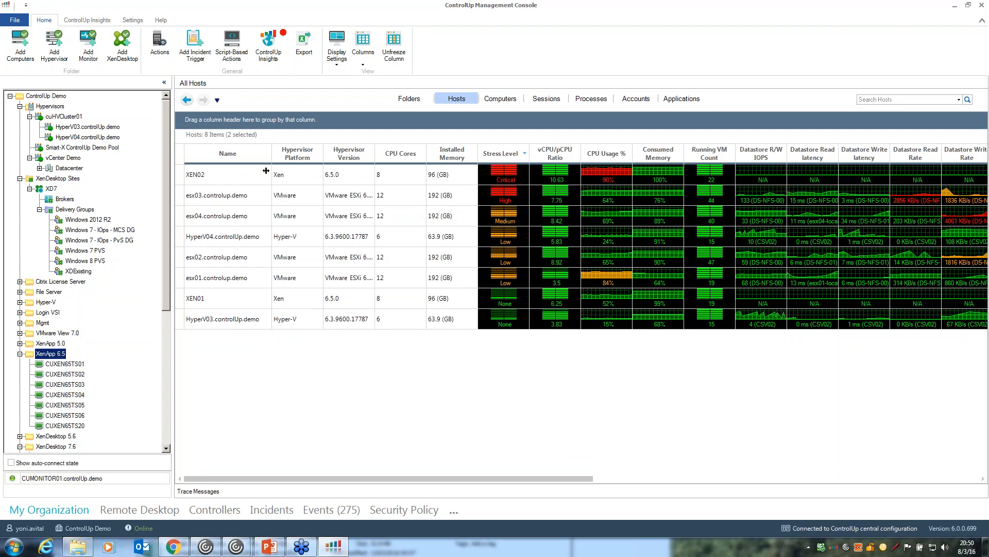
{"action": "left_click", "coordinate": [231, 239]}
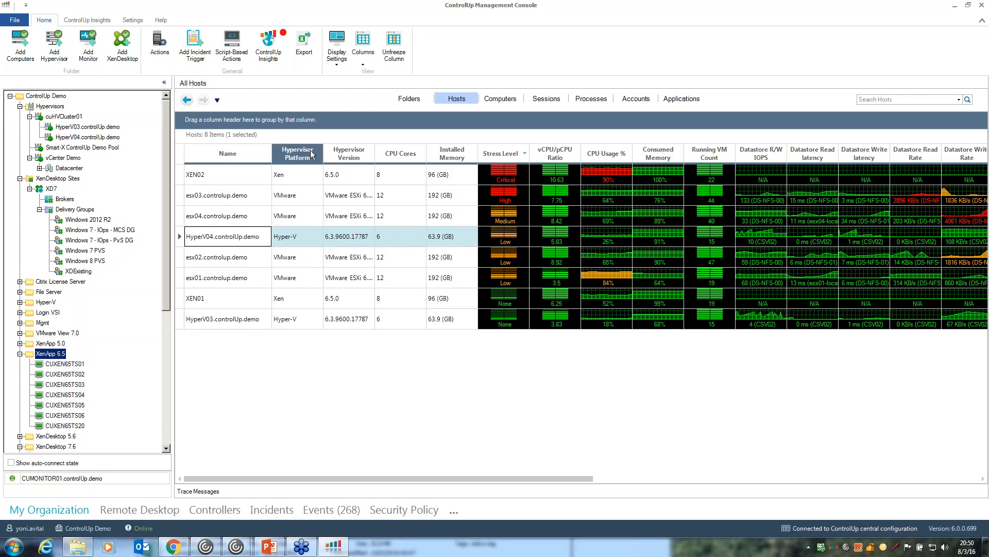
{"action": "left_click", "coordinate": [297, 153]}
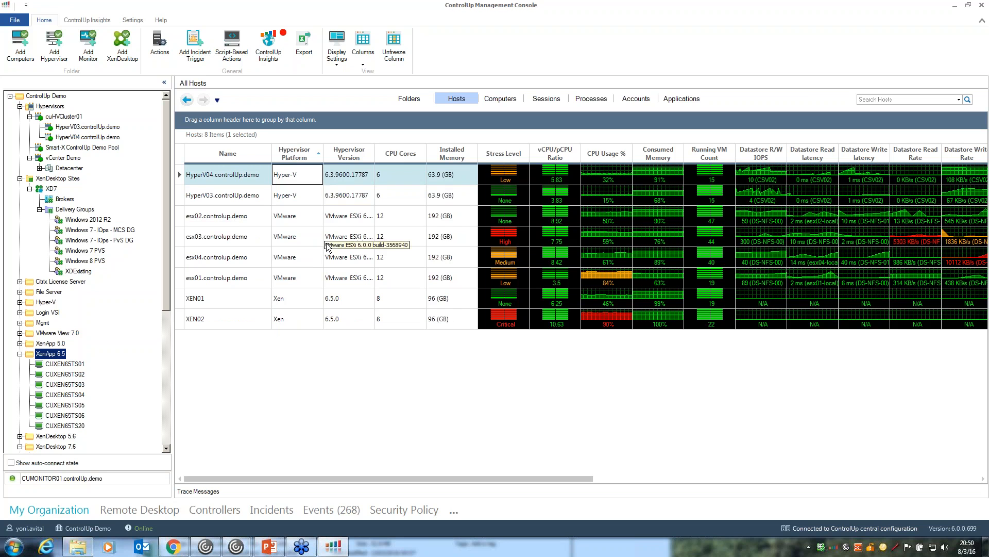
Drill into the Hyper-V host HyperV04.controlUp.demo and open its computer CUFS01 to view the running processes
{"action": "left_click", "coordinate": [263, 200]}
{"action": "double_click", "coordinate": [245, 178]}
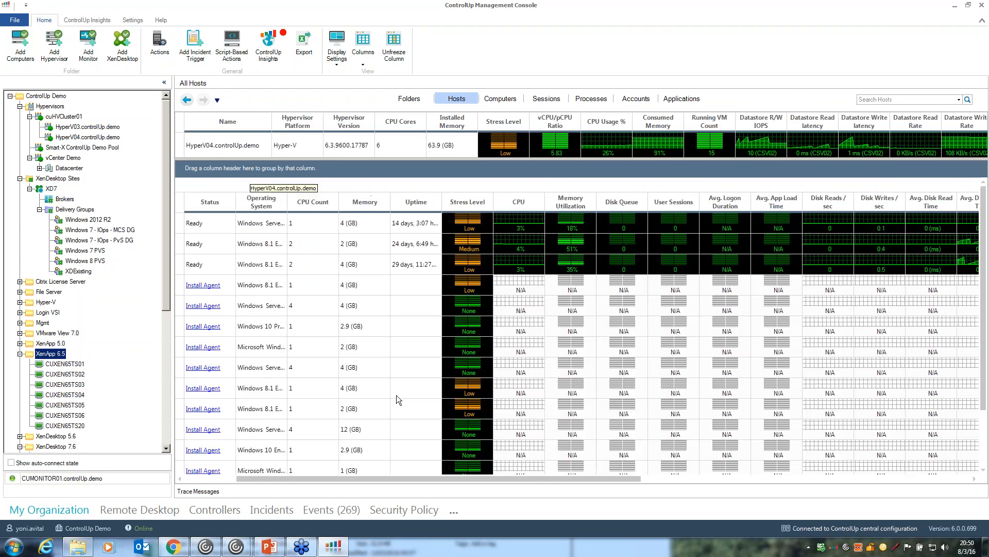
{"action": "double_click", "coordinate": [256, 225]}
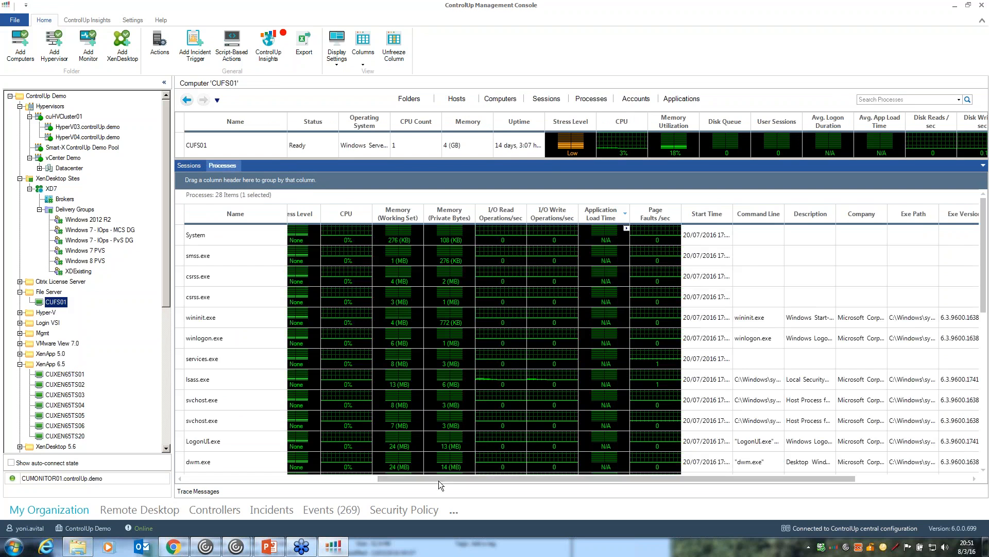
Check the remaining process columns of CUFS01, go back to the all-hosts list, and select host HyperV03.controlUp.demo
{"action": "left_click_drag", "start_coordinate": [440, 475], "coordinate": [283, 474]}
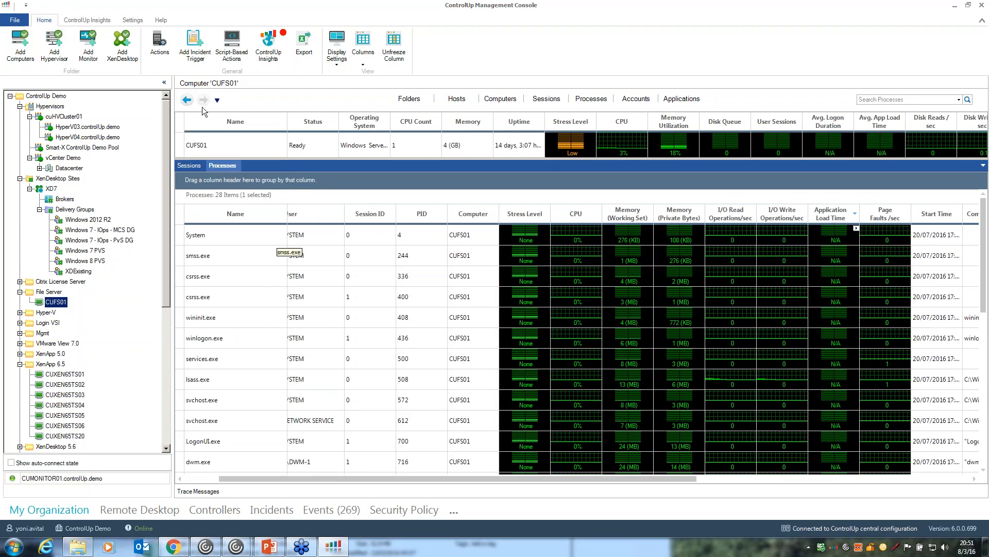
{"action": "left_click", "coordinate": [187, 100]}
{"action": "left_click", "coordinate": [187, 100]}
{"action": "left_click", "coordinate": [187, 100]}
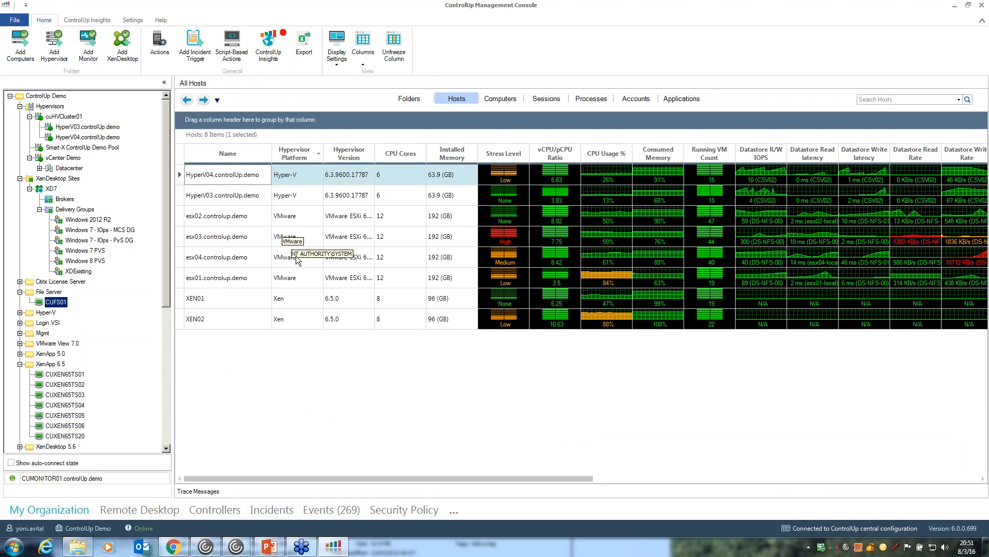
{"action": "left_click", "coordinate": [259, 200]}
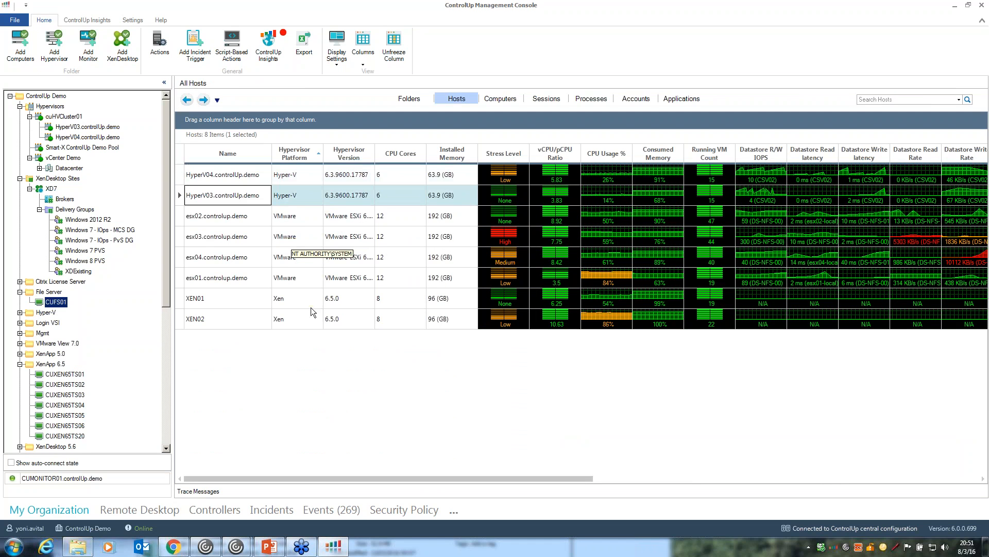
Focus on the XenApp 6.5 folder and list its computers
{"action": "right_click", "coordinate": [49, 364]}
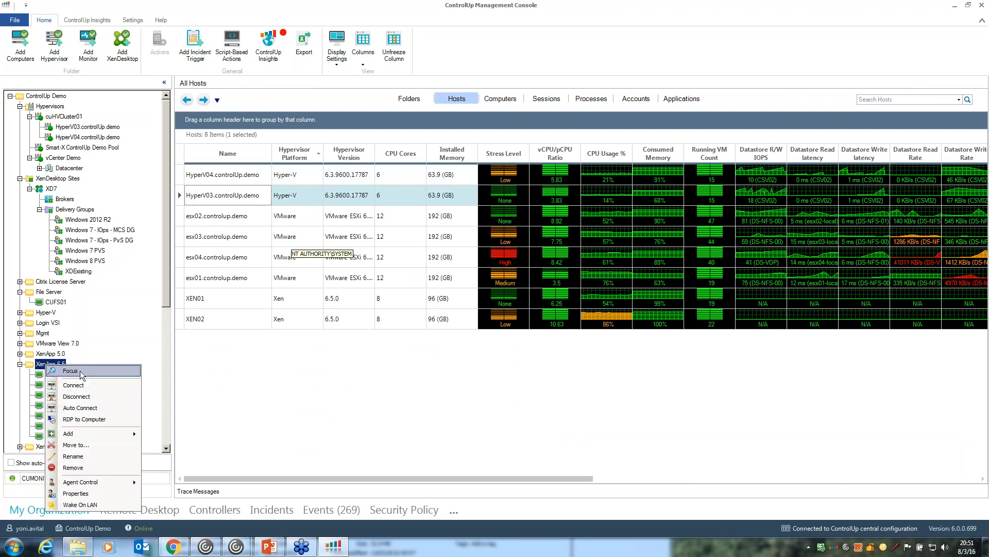
{"action": "left_click", "coordinate": [107, 388]}
{"action": "left_click", "coordinate": [485, 101]}
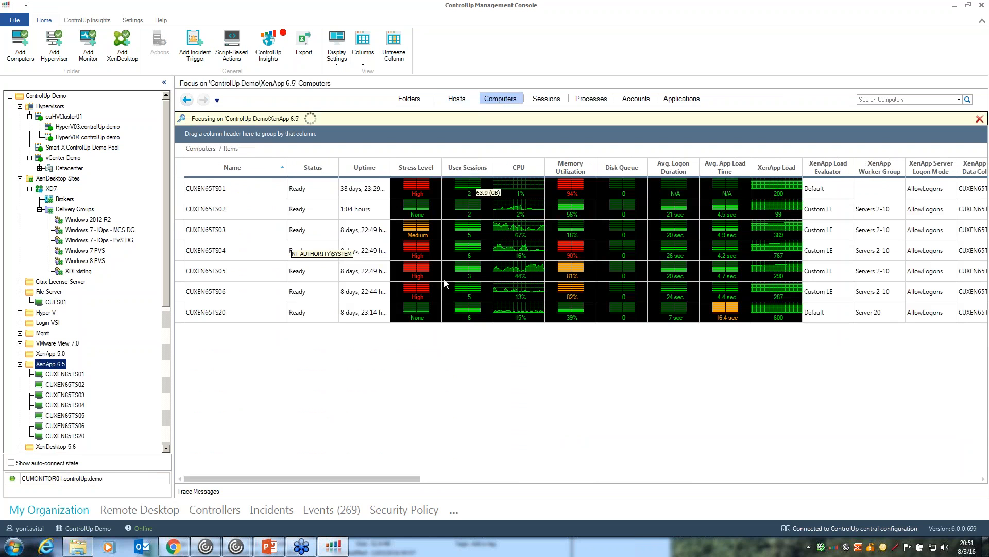
Select all computers in the XenApp 6.5 folder and load them into the registry controller for comparison
{"action": "left_click", "coordinate": [239, 233]}
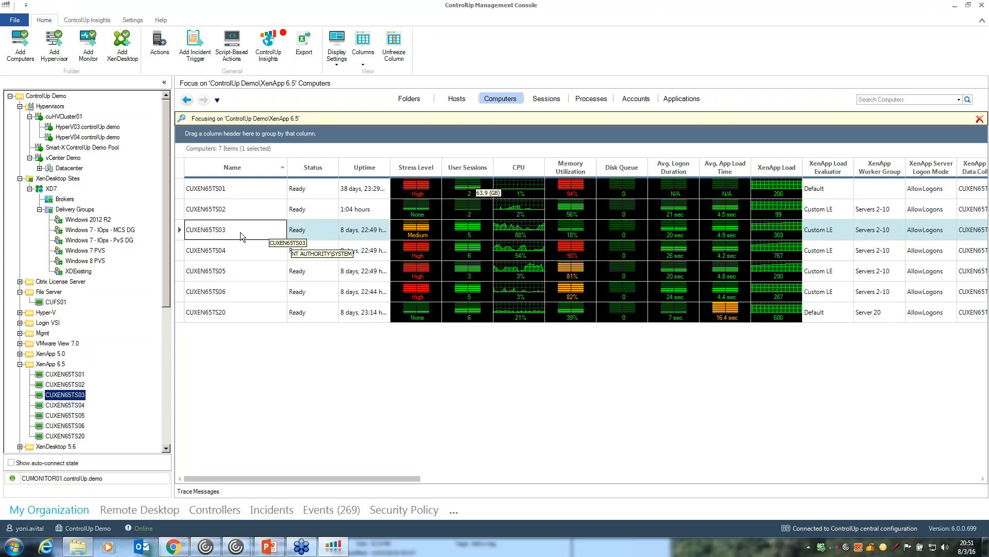
{"action": "key", "text": "ctrl+a"}
{"action": "right_click", "coordinate": [242, 219]}
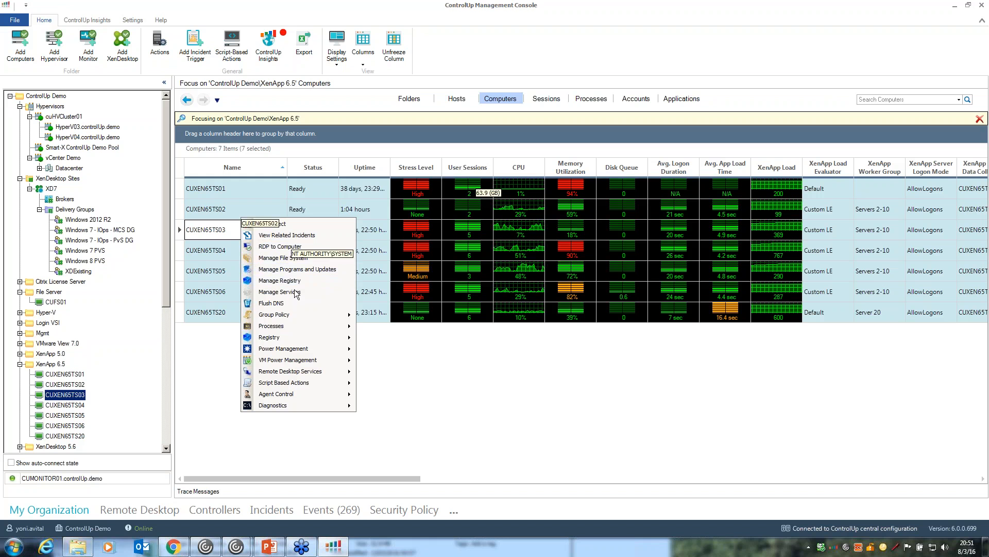
{"action": "left_click", "coordinate": [205, 506]}
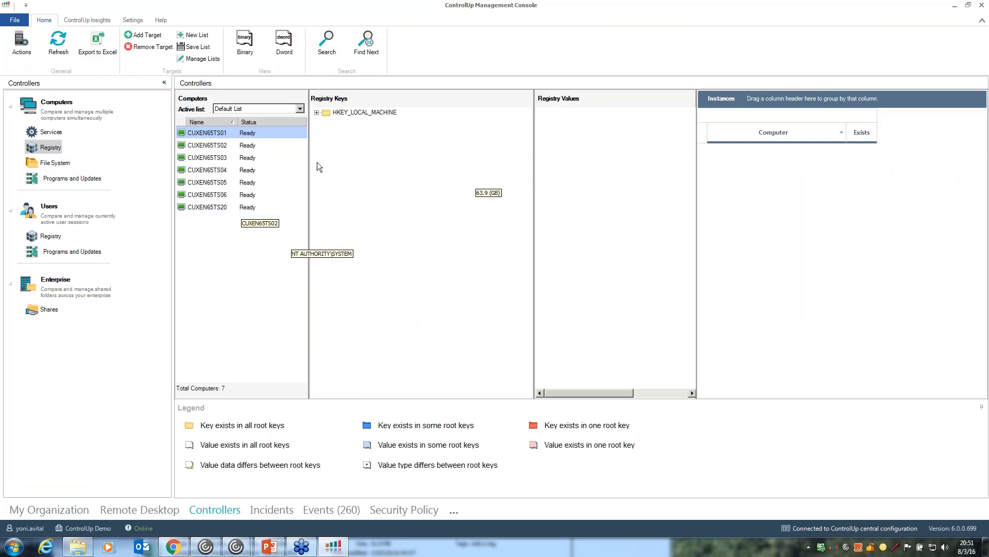
Compare the Citrix and AppSense Technologies keys under HKEY_LOCAL_MACHINE\SOFTWARE across the computers, and show the actions available for the SOFTWARE key
{"action": "left_click", "coordinate": [316, 113]}
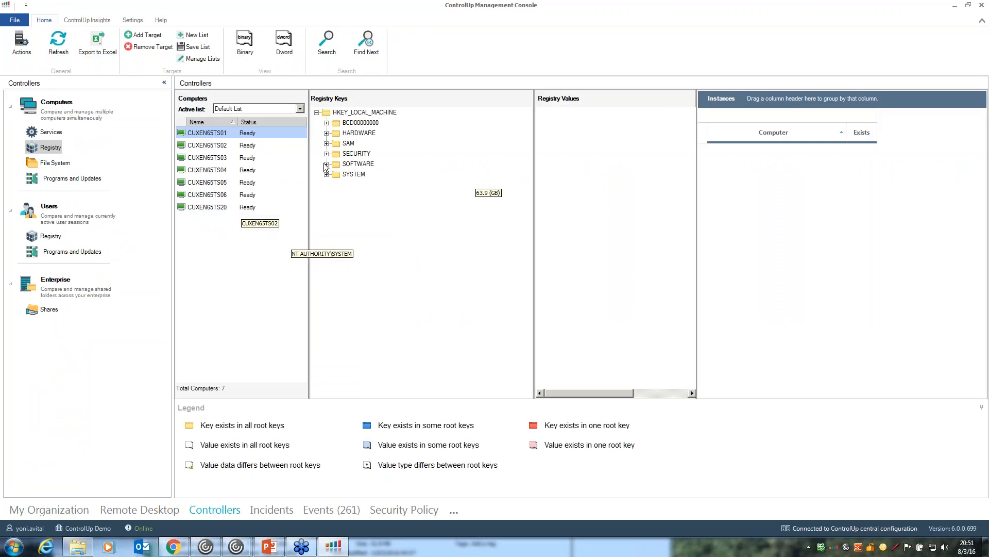
{"action": "left_click", "coordinate": [326, 164]}
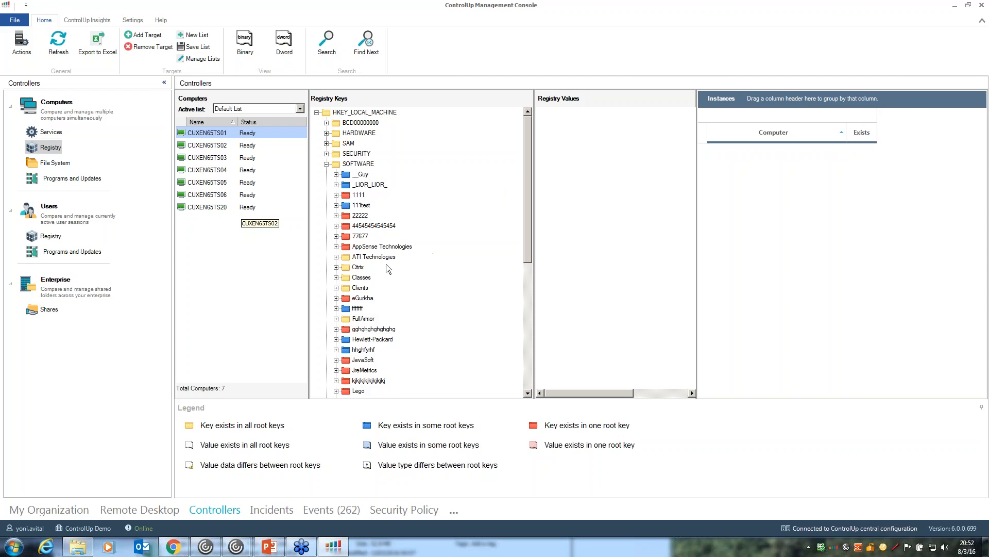
{"action": "left_click", "coordinate": [359, 267]}
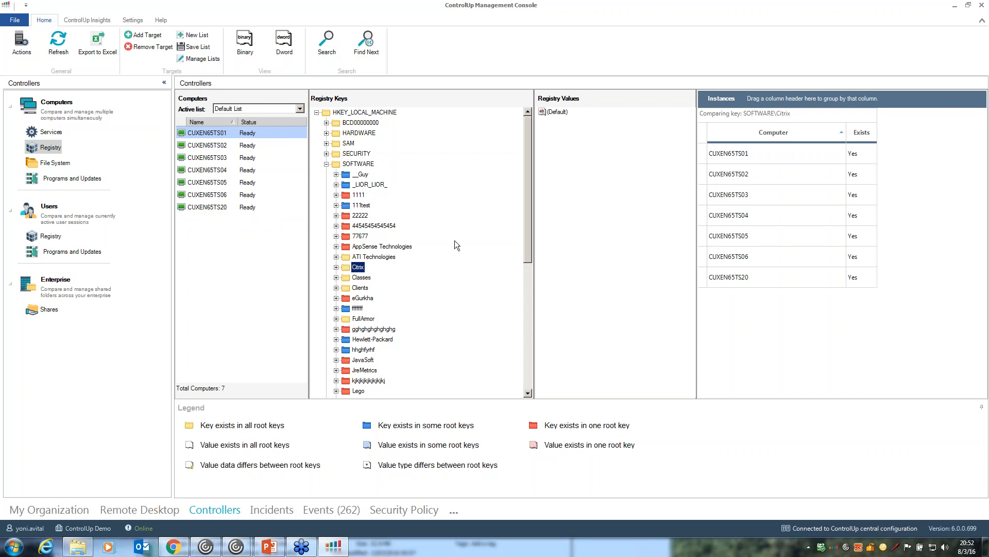
{"action": "left_click", "coordinate": [408, 246]}
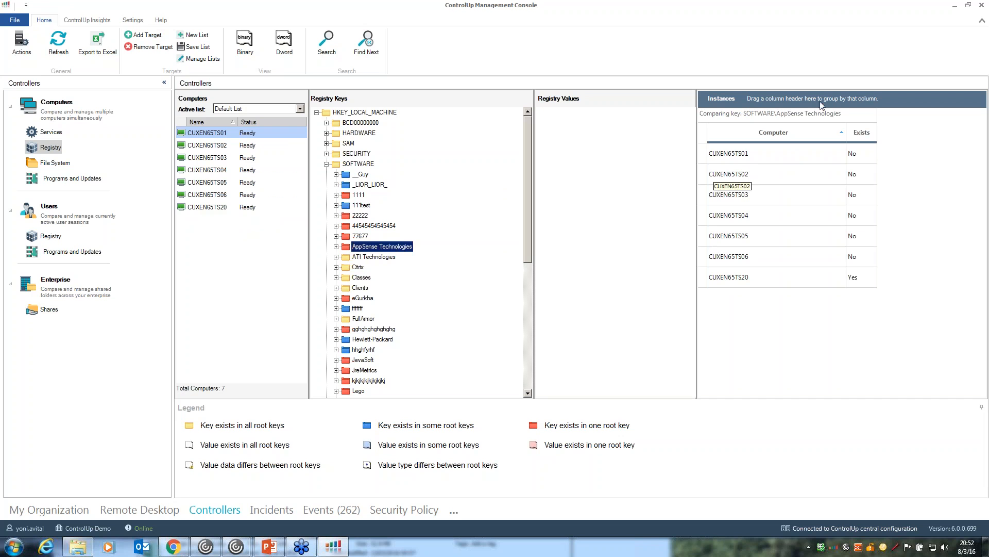
{"action": "left_click_drag", "start_coordinate": [828, 88], "coordinate": [671, 90]}
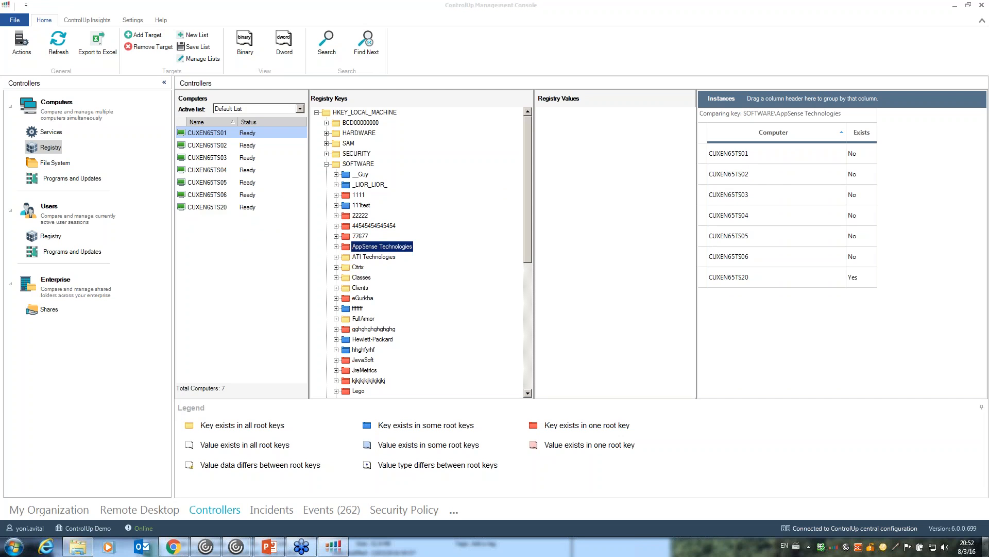
{"action": "left_click", "coordinate": [756, 277]}
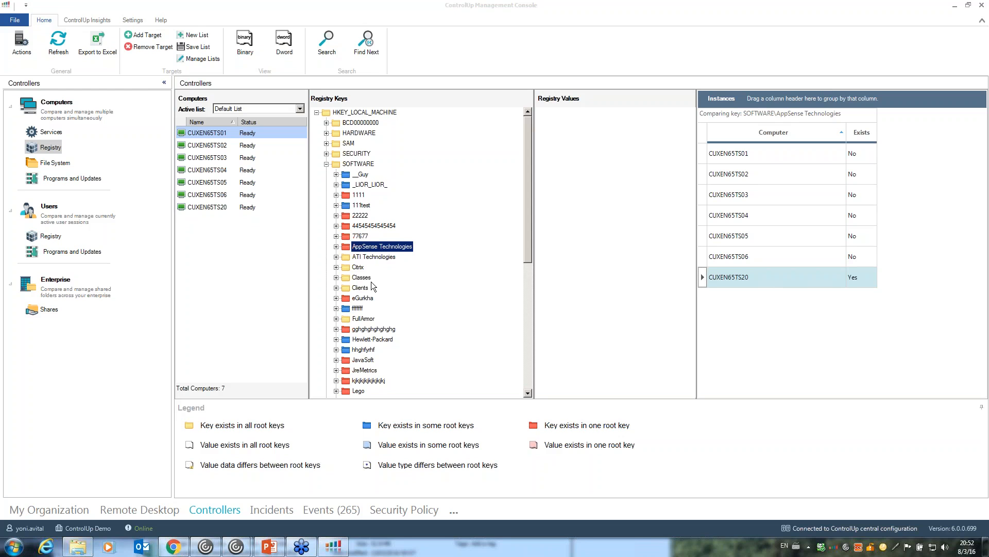
{"action": "right_click", "coordinate": [368, 168]}
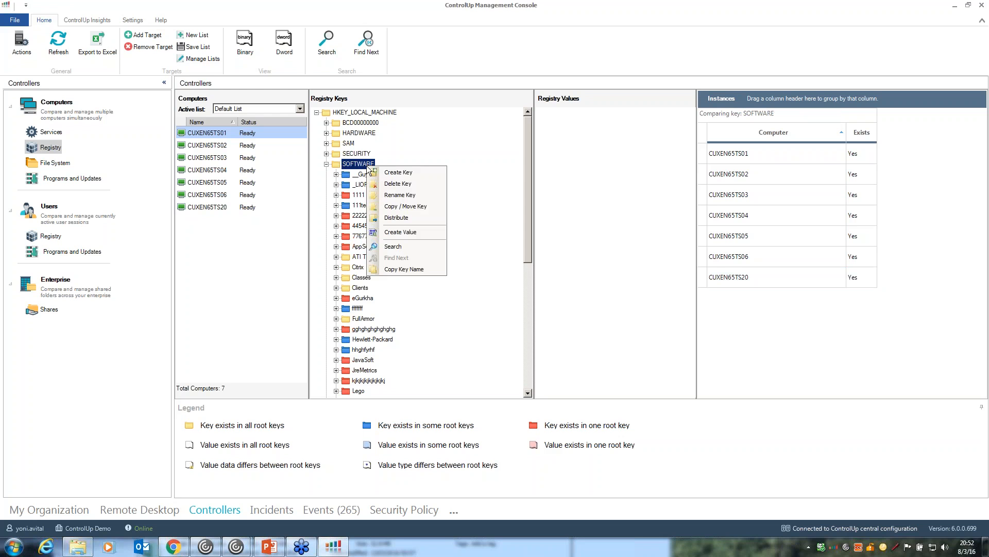
Return to the My Organization view, switch to ControlUp Insights in Chrome, and examine the Logon Duration report
{"action": "left_click", "coordinate": [41, 506]}
{"action": "right_click", "coordinate": [231, 289]}
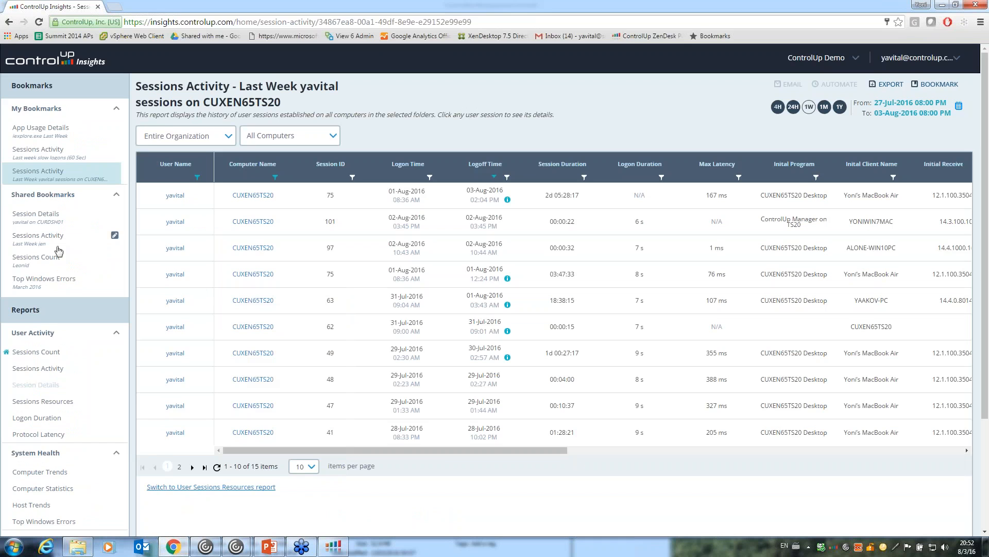
{"action": "scroll", "coordinate": [59, 258], "scroll_direction": "down", "scroll_amount": 3}
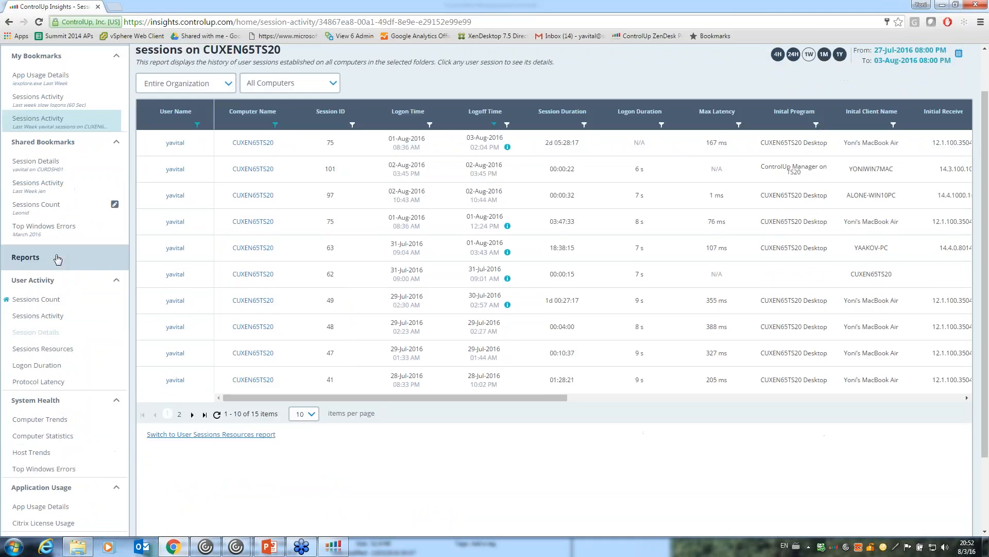
{"action": "scroll", "coordinate": [62, 258], "scroll_direction": "down", "scroll_amount": 1}
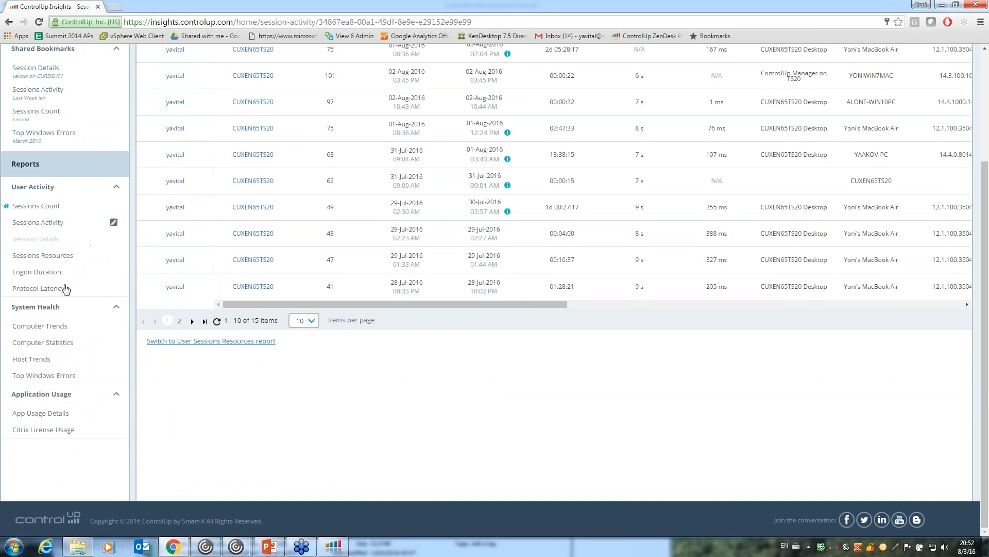
{"action": "left_click", "coordinate": [44, 277]}
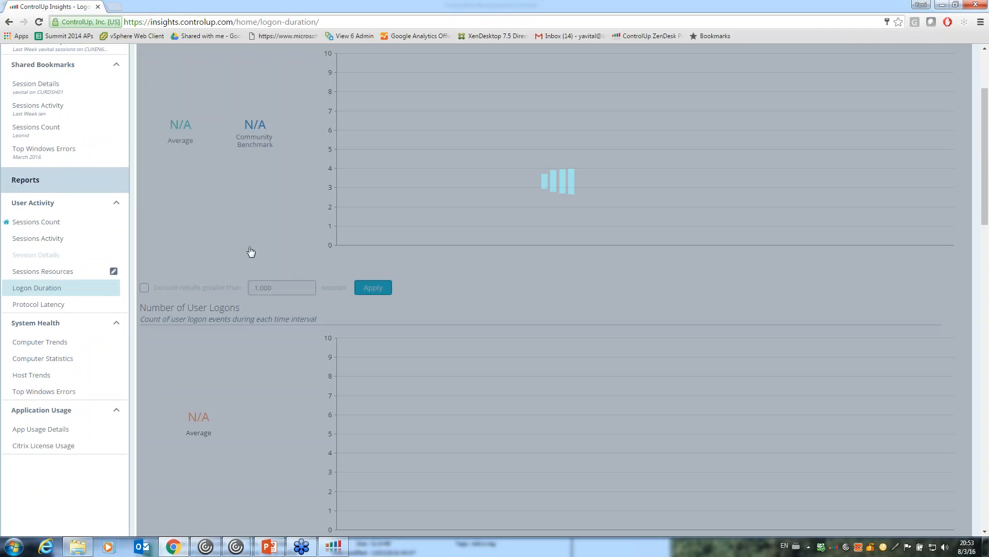
{"action": "scroll", "coordinate": [258, 251], "scroll_direction": "up", "scroll_amount": 2}
{"action": "scroll", "coordinate": [261, 247], "scroll_direction": "up", "scroll_amount": 1}
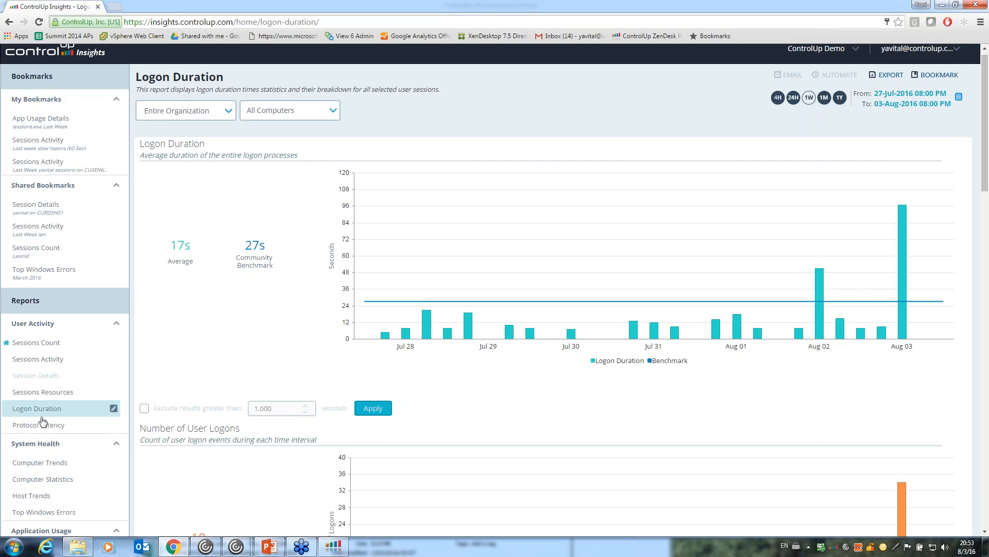
{"action": "scroll", "coordinate": [49, 404], "scroll_direction": "down", "scroll_amount": 2}
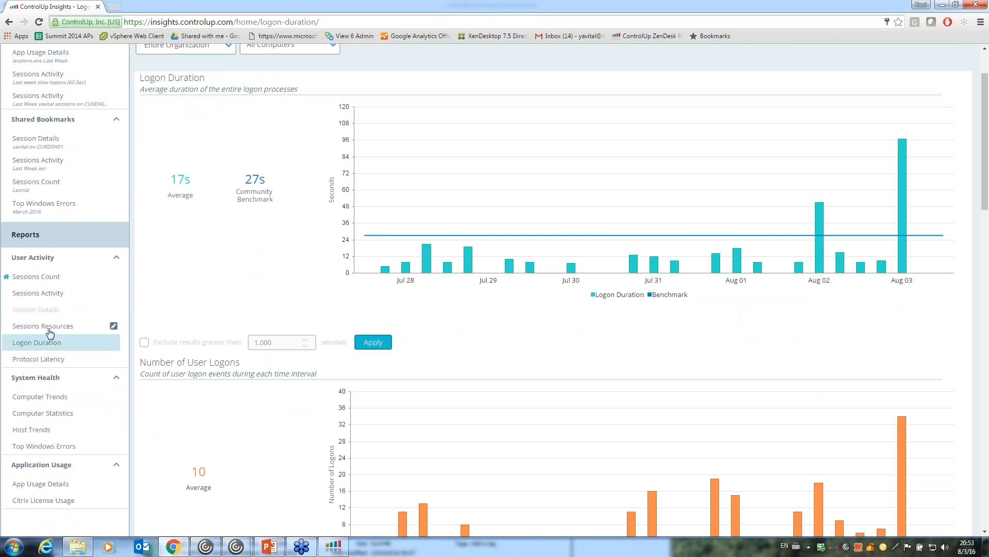
Open the App Usage Details report and show the usage of outlook.exe version 14.0.4760.1000
{"action": "left_click", "coordinate": [40, 485]}
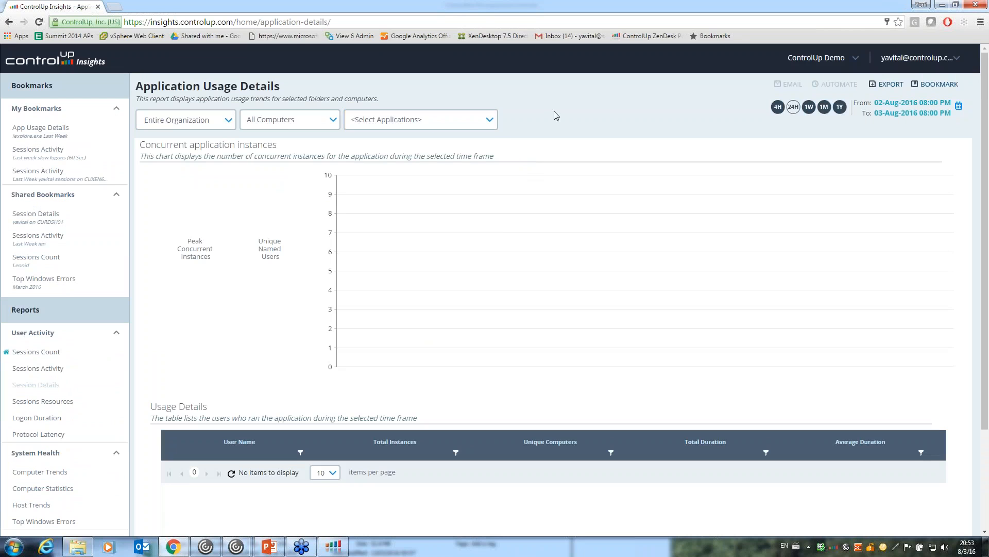
{"action": "left_click", "coordinate": [491, 126]}
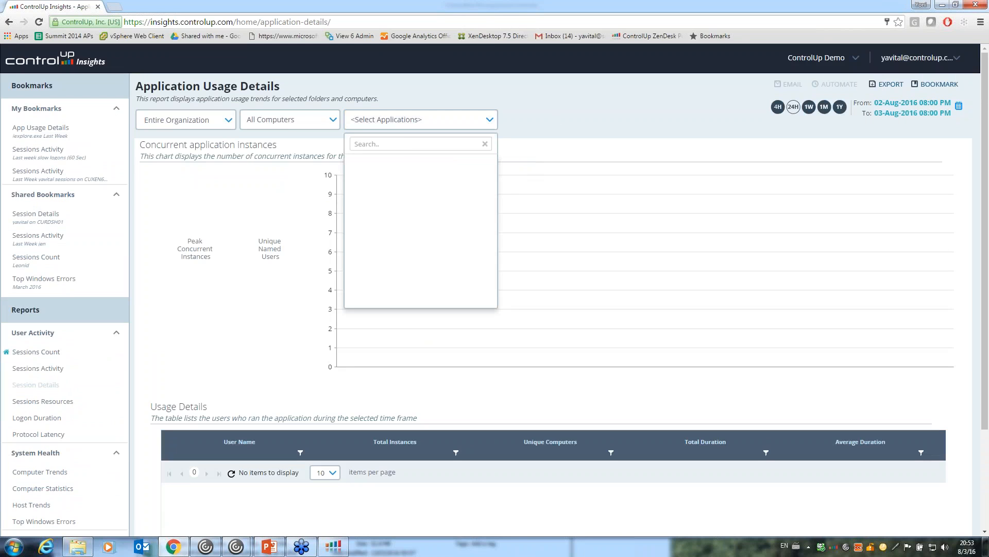
{"action": "left_click", "coordinate": [397, 143]}
{"action": "type", "text": "out"}
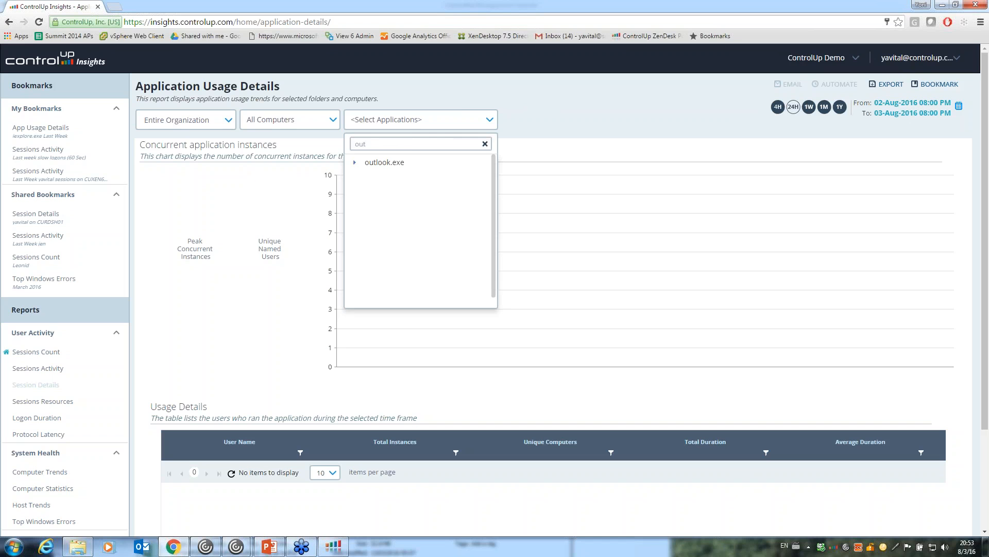
{"action": "double_click", "coordinate": [371, 163]}
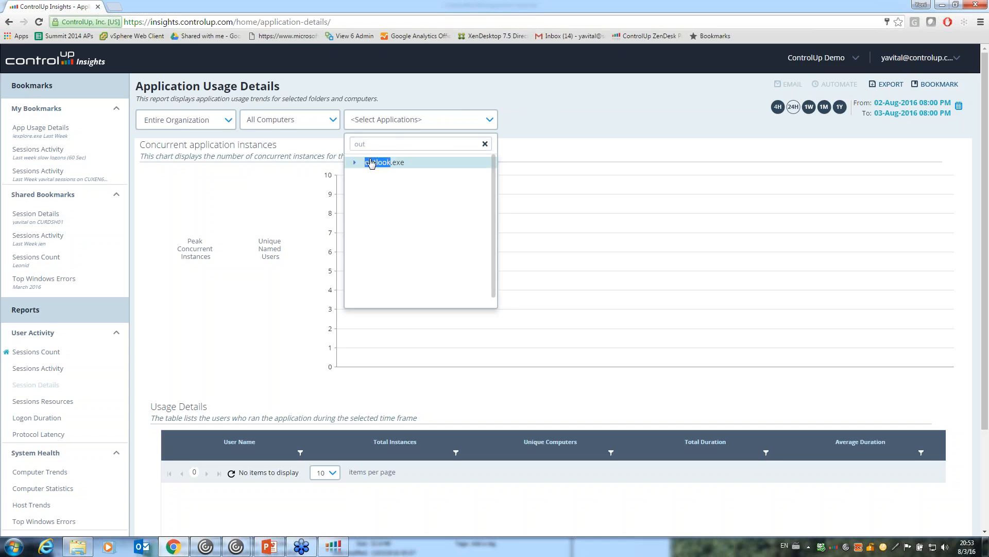
{"action": "left_click", "coordinate": [371, 163]}
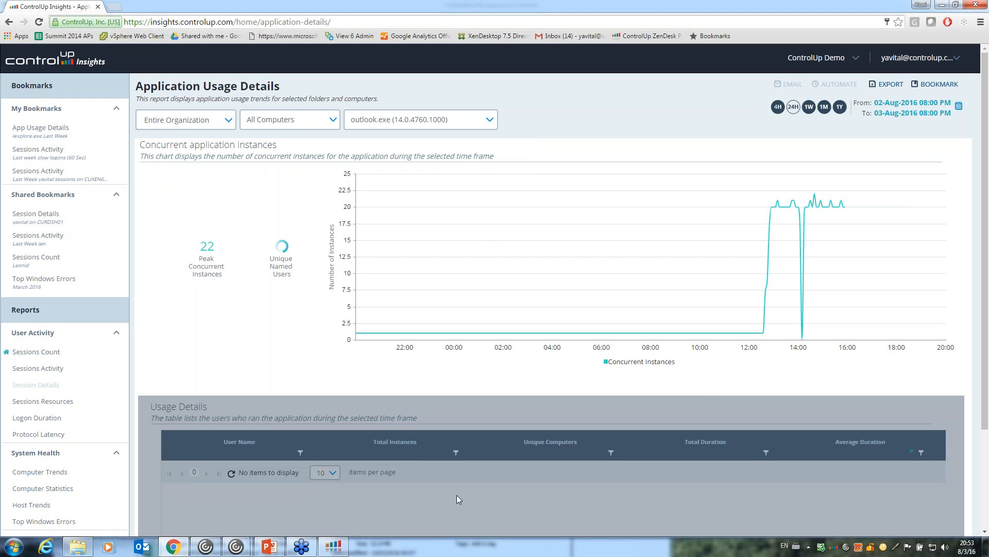
Switch to the ControlUp console, view the new incident trigger types, cancel the wizard, and review the existing triggers in Trigger Settings
{"action": "left_click", "coordinate": [332, 547]}
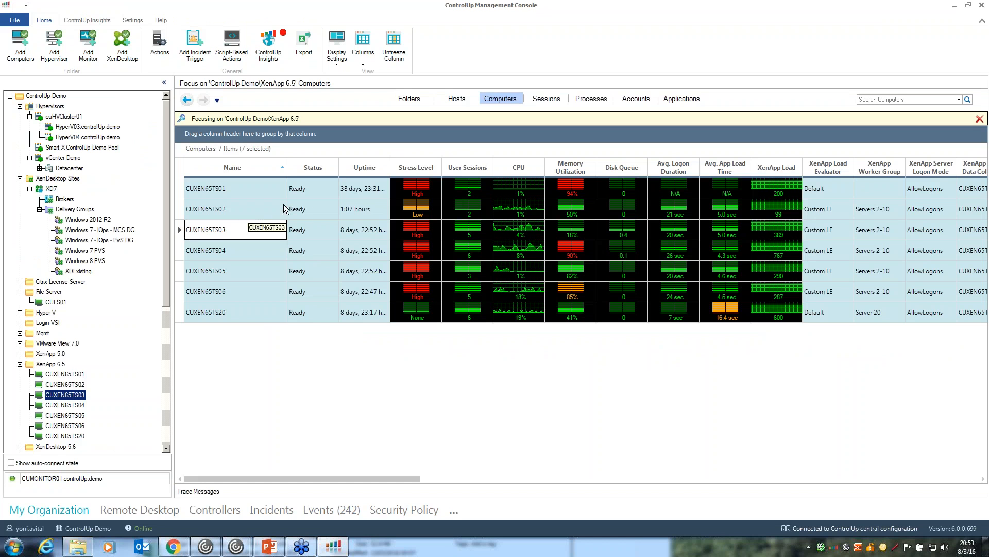
{"action": "left_click", "coordinate": [195, 46]}
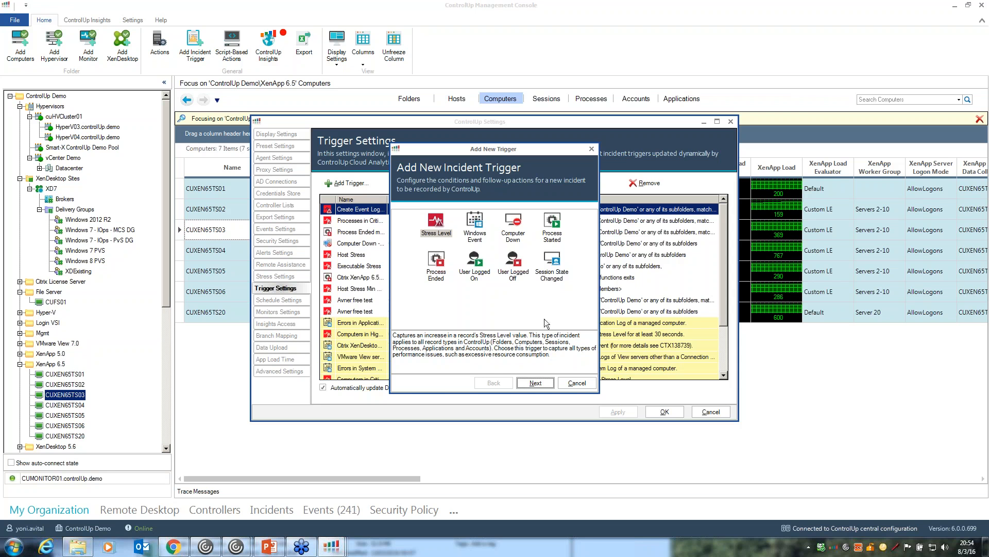
{"action": "left_click", "coordinate": [565, 385]}
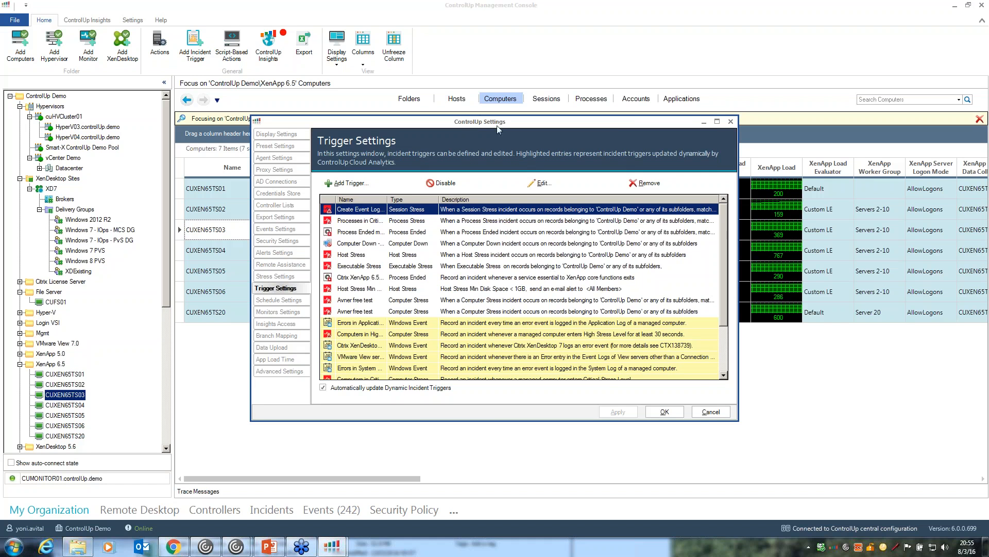
{"action": "left_click_drag", "start_coordinate": [499, 125], "coordinate": [439, 115]}
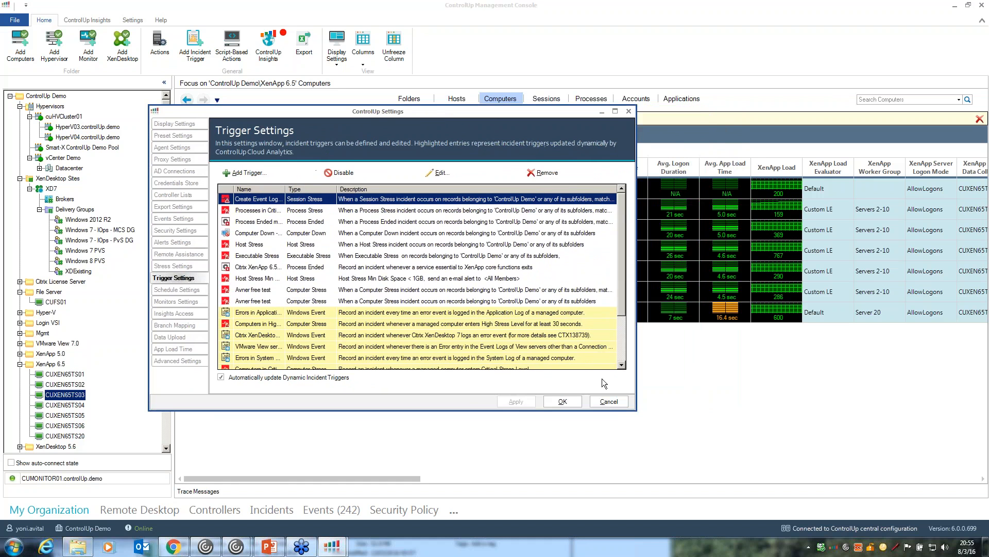
{"action": "left_click", "coordinate": [173, 546]}
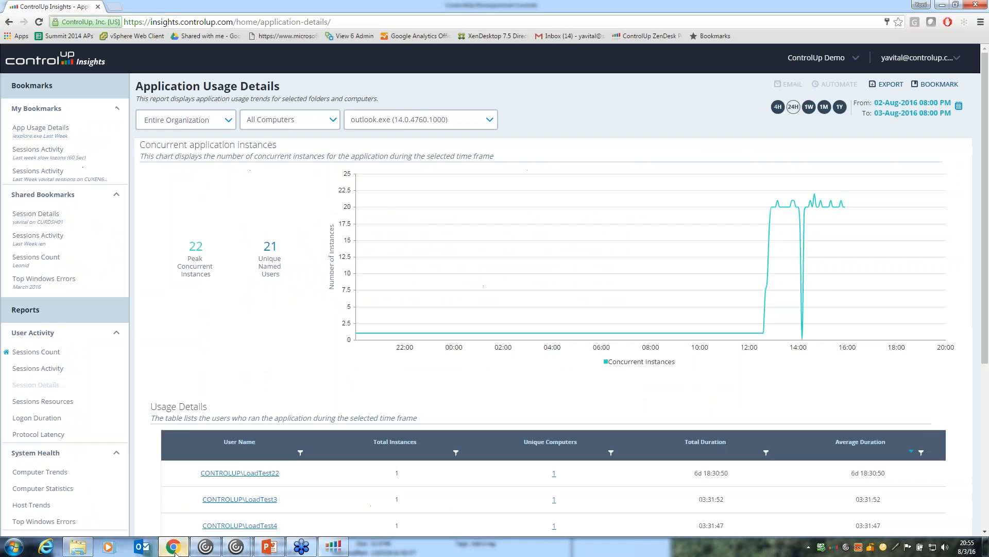
{"action": "left_click", "coordinate": [110, 7]}
{"action": "type", "text": "contro"}
{"action": "key", "text": "Down"}
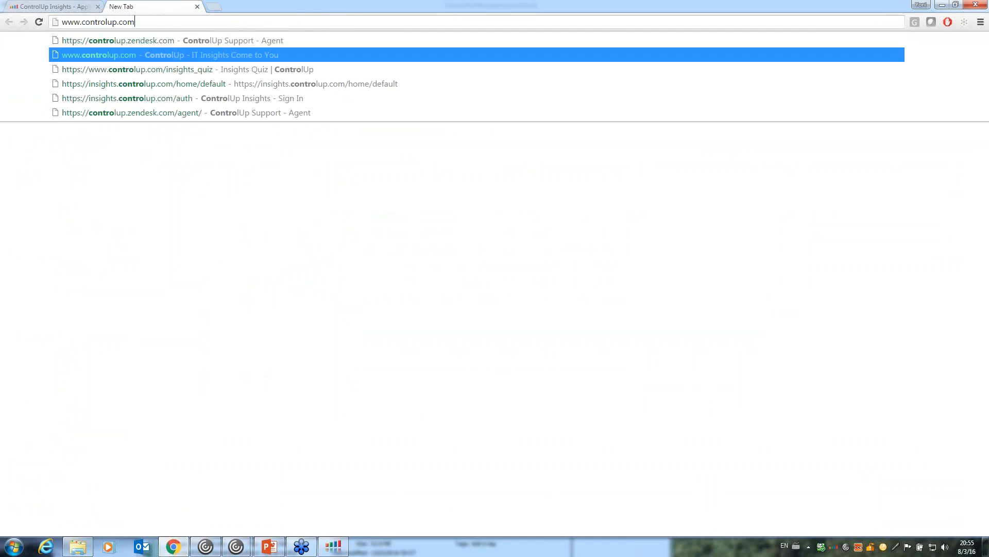
{"action": "key", "text": "Return"}
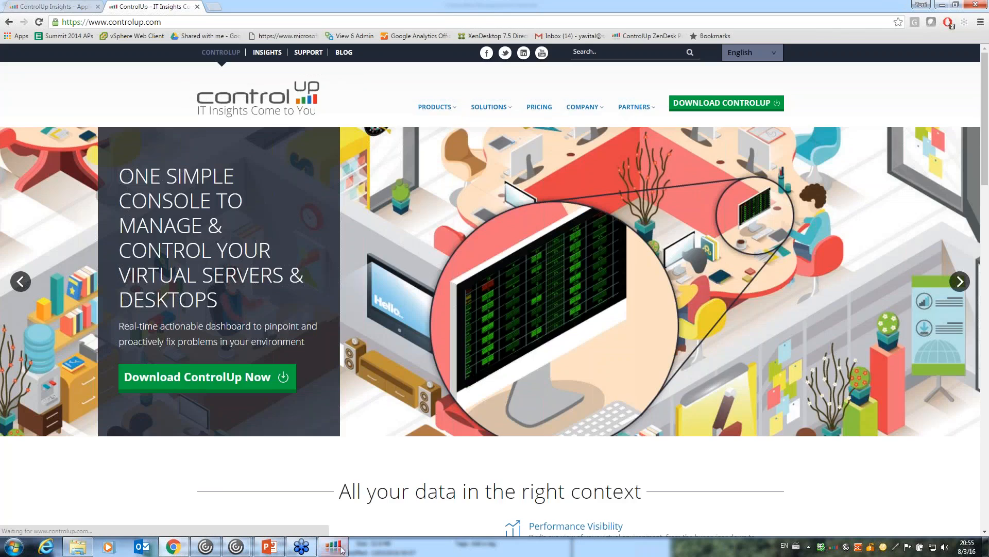
{"action": "key", "text": "alt+Tab"}
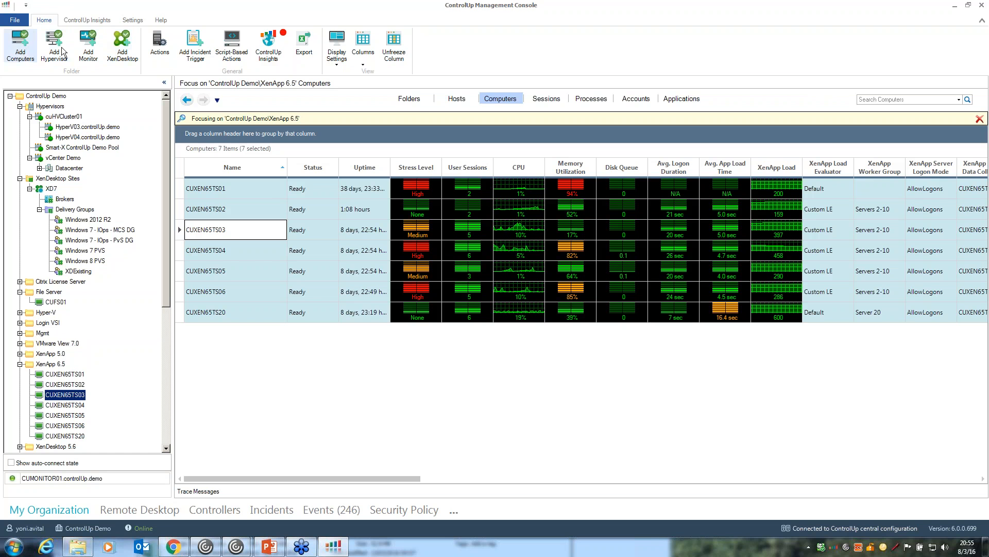
{"action": "left_click", "coordinate": [174, 546]}
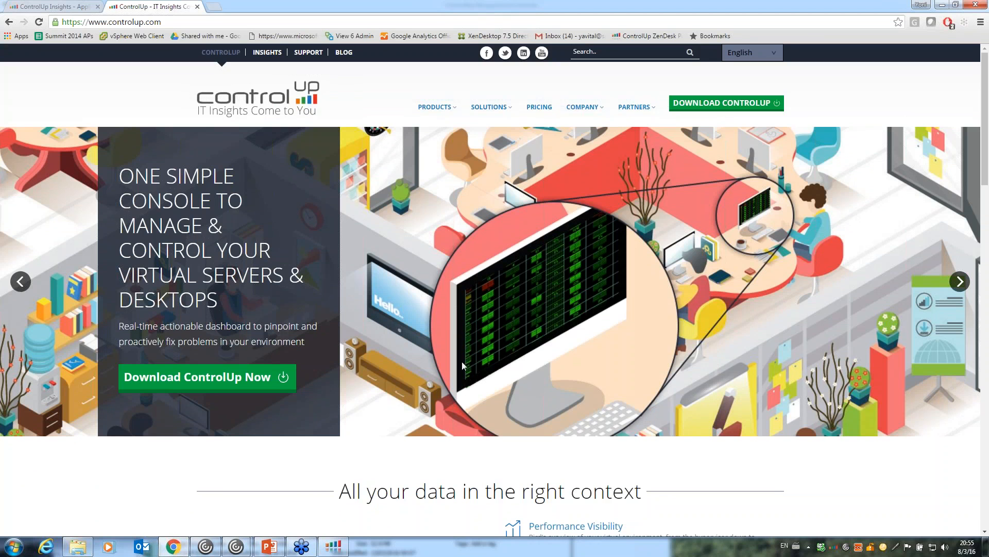
Switch to the ControlUp console, open the ControlUp Licensing details from About, and move the licensing window aside
{"action": "left_click", "coordinate": [337, 546]}
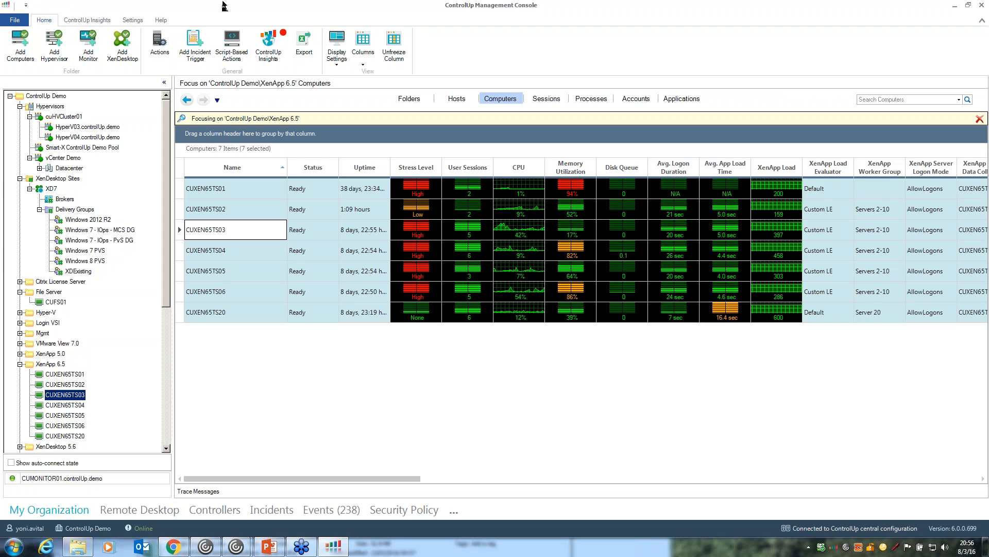
{"action": "left_click", "coordinate": [169, 20]}
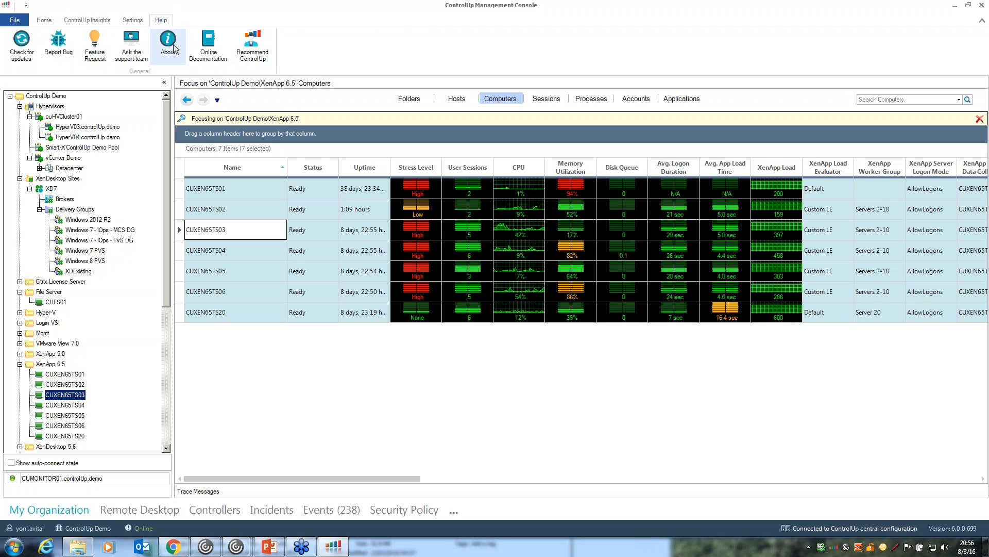
{"action": "left_click", "coordinate": [172, 49]}
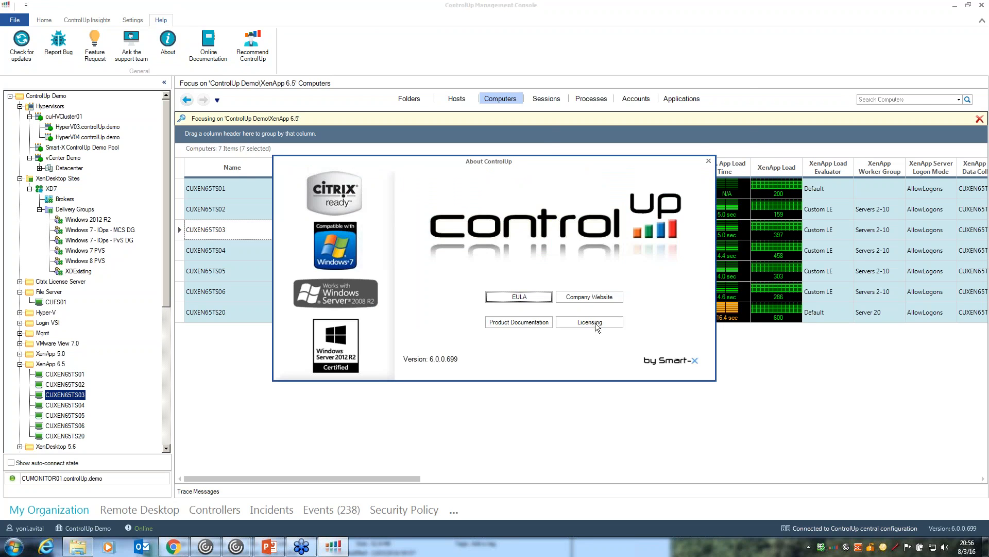
{"action": "key", "text": "Return"}
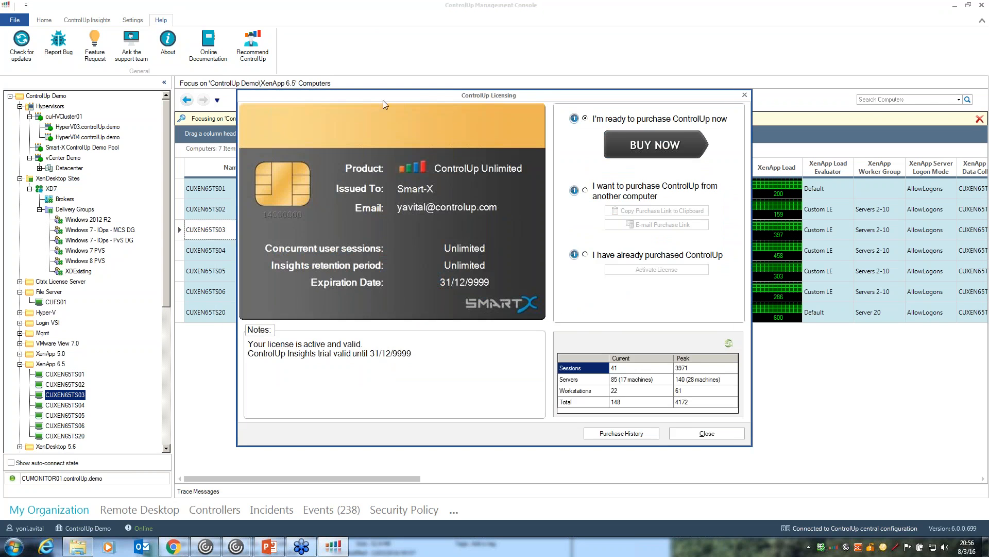
{"action": "left_click_drag", "start_coordinate": [382, 100], "coordinate": [228, 103]}
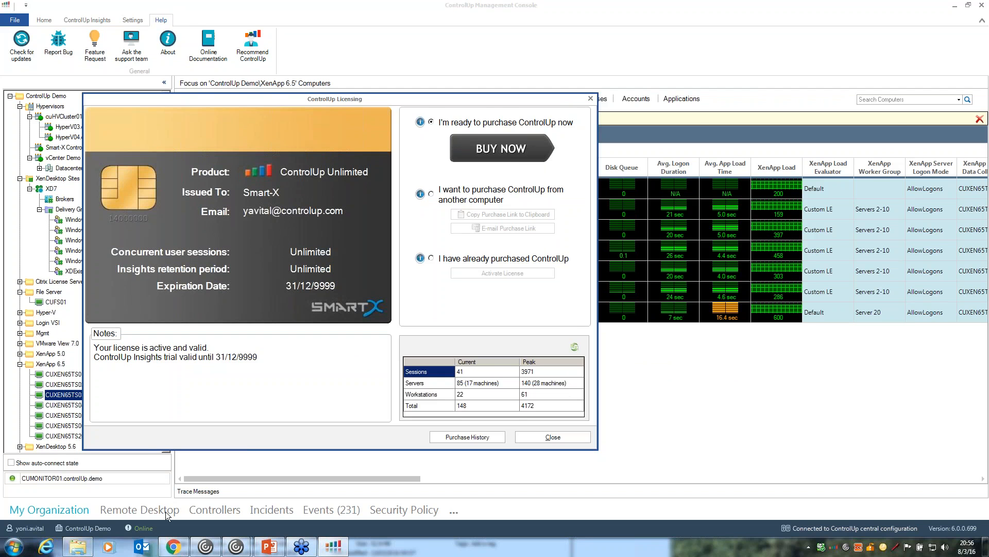
Switch to Chrome, revisit the Application Usage Details report in ControlUp Insights, and return to the licensing details in the console
{"action": "left_click", "coordinate": [173, 546]}
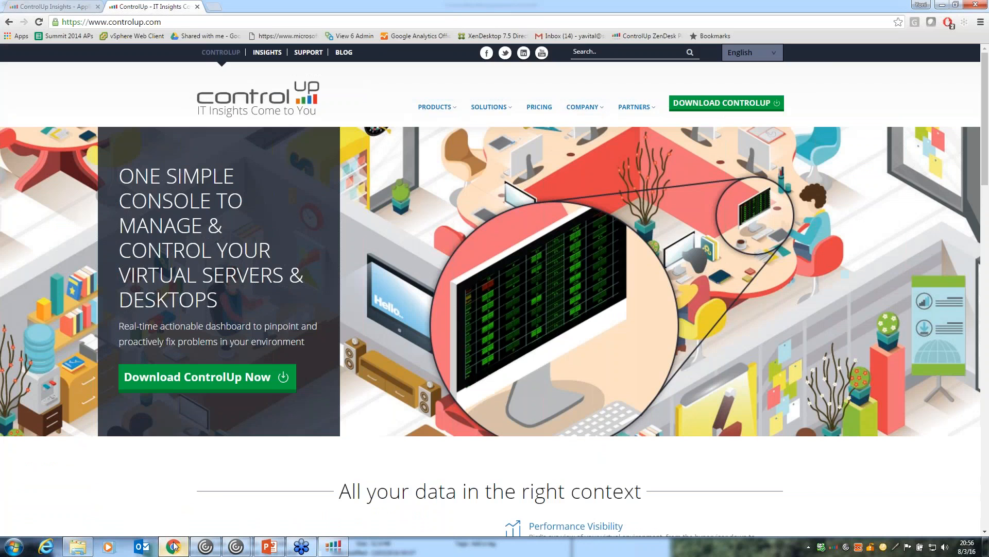
{"action": "left_click", "coordinate": [61, 8]}
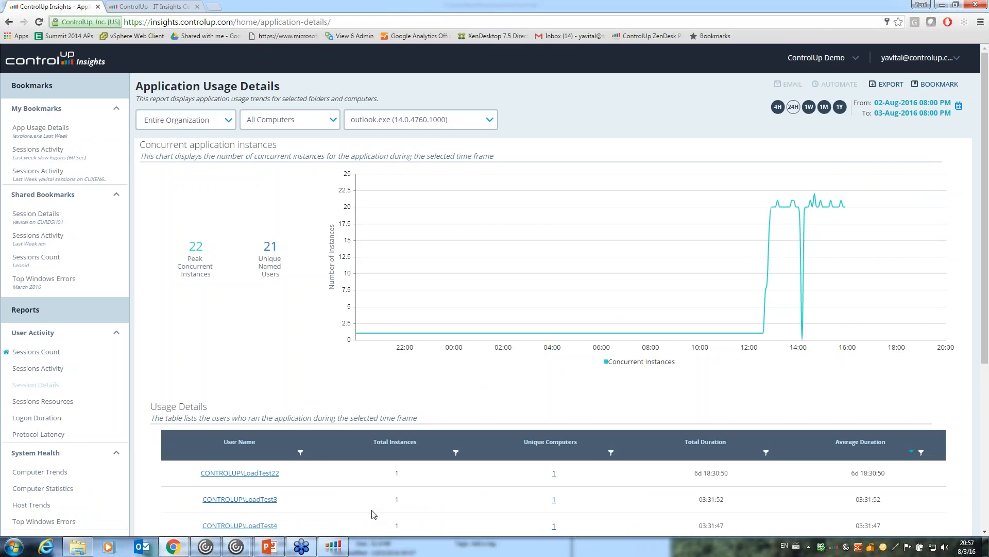
{"action": "left_click", "coordinate": [333, 546]}
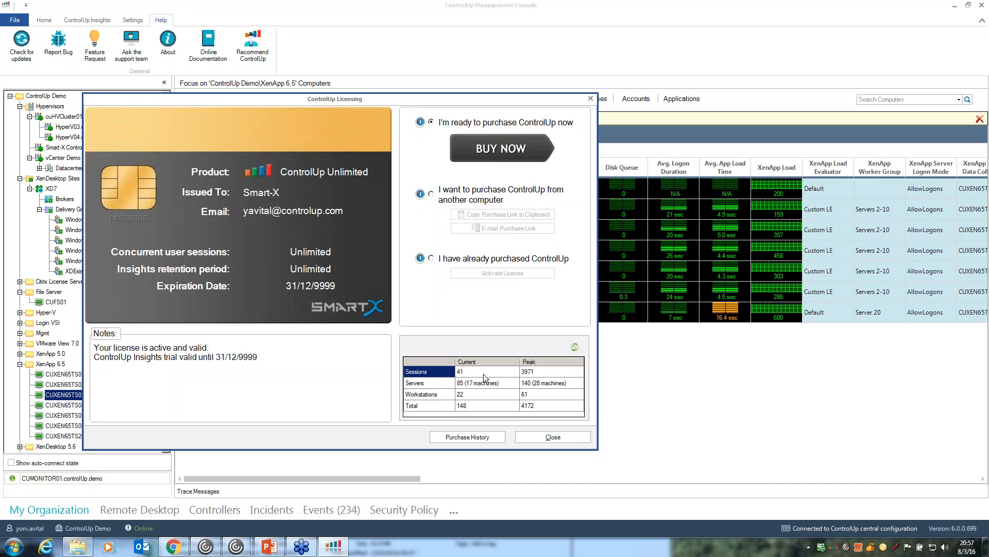
Close the licensing details and expand the Run Computer Actions permissions in the Security Policy for the ControlUp Demo folder
{"action": "left_click", "coordinate": [552, 437]}
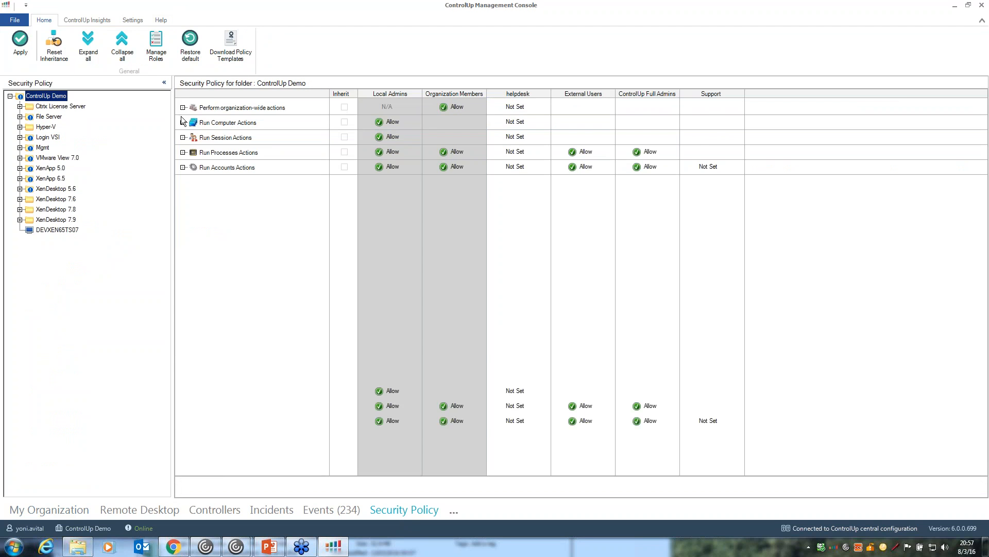
{"action": "left_click", "coordinate": [182, 122]}
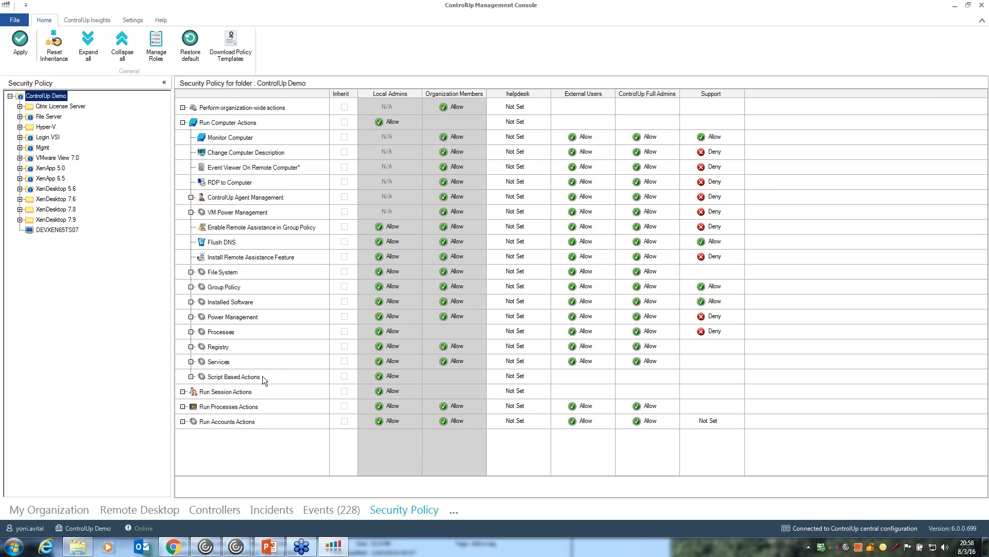
Return to My Organization and remove the XenApp 6.5 focus to list all hosts
{"action": "left_click", "coordinate": [57, 512]}
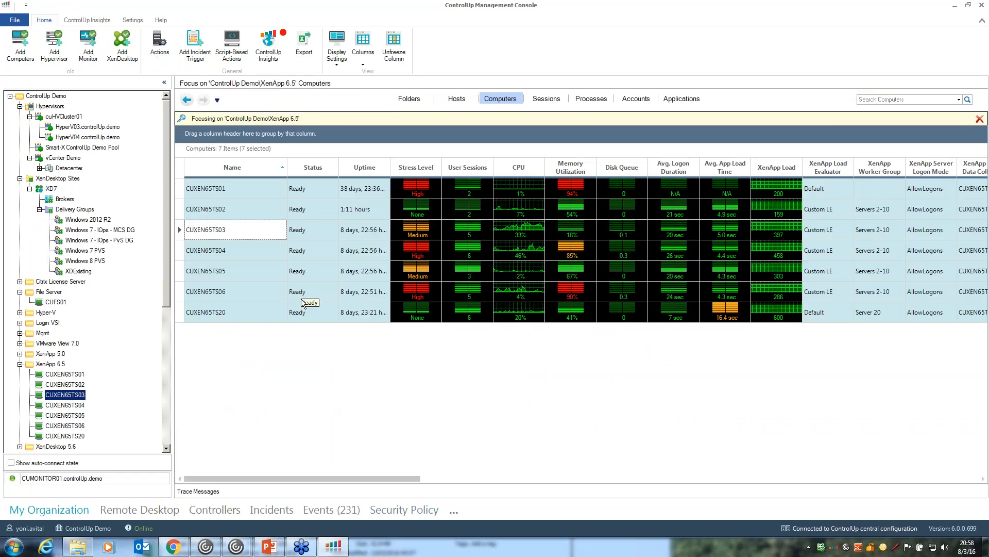
{"action": "left_click", "coordinate": [980, 120]}
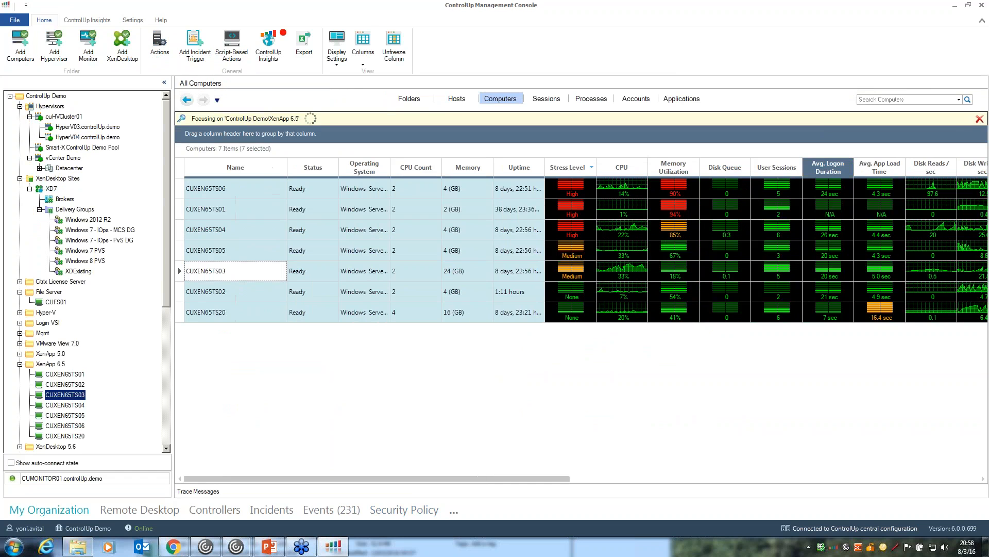
{"action": "left_click", "coordinate": [461, 99]}
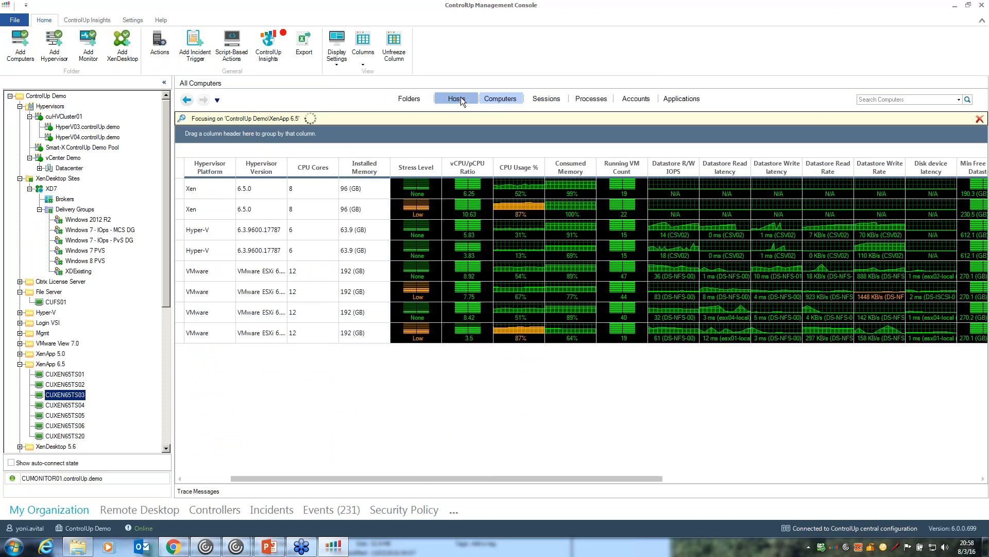
Focus on the XenApp 6.5 folder and show its computers
{"action": "right_click", "coordinate": [55, 364]}
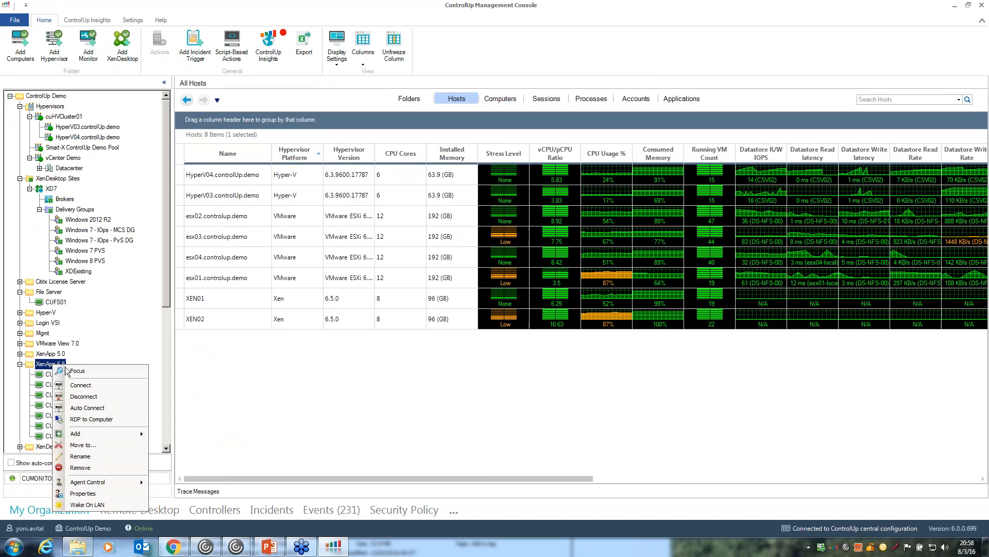
{"action": "left_click", "coordinate": [77, 370]}
{"action": "left_click", "coordinate": [500, 99]}
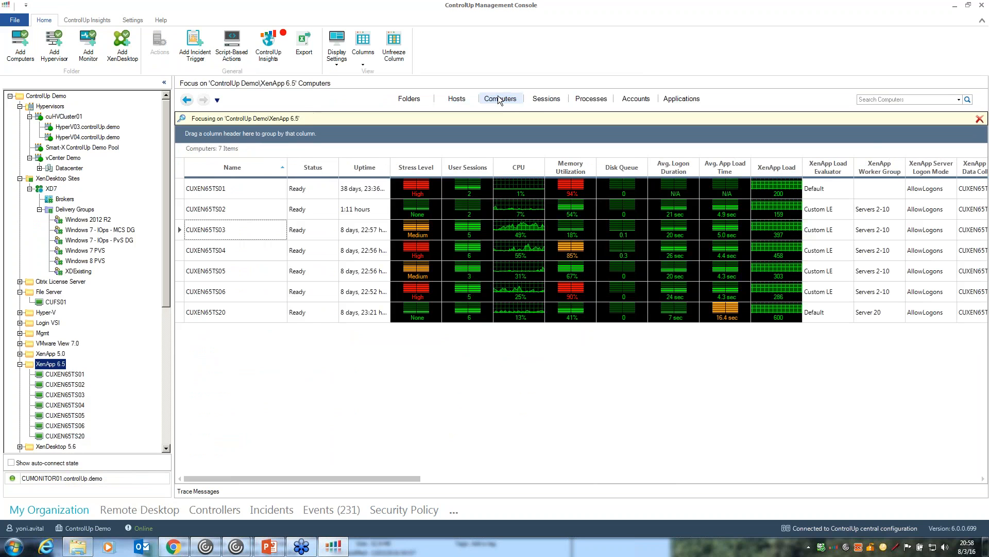
Show the XenApp 6.5 processes sorted by name, search them for "cua", and select the cuAgent.exe process on CUXEN65TS20
{"action": "left_click", "coordinate": [589, 100]}
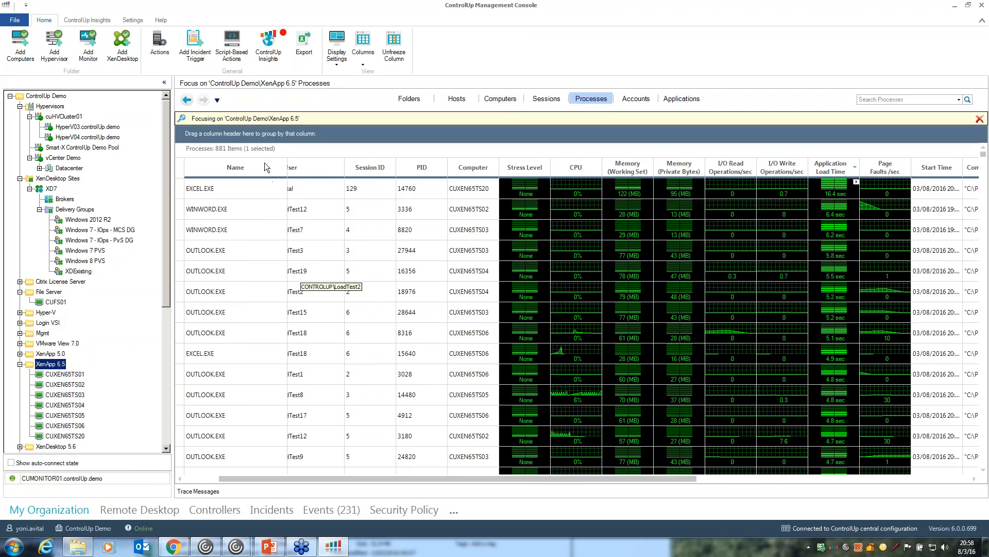
{"action": "left_click", "coordinate": [868, 100]}
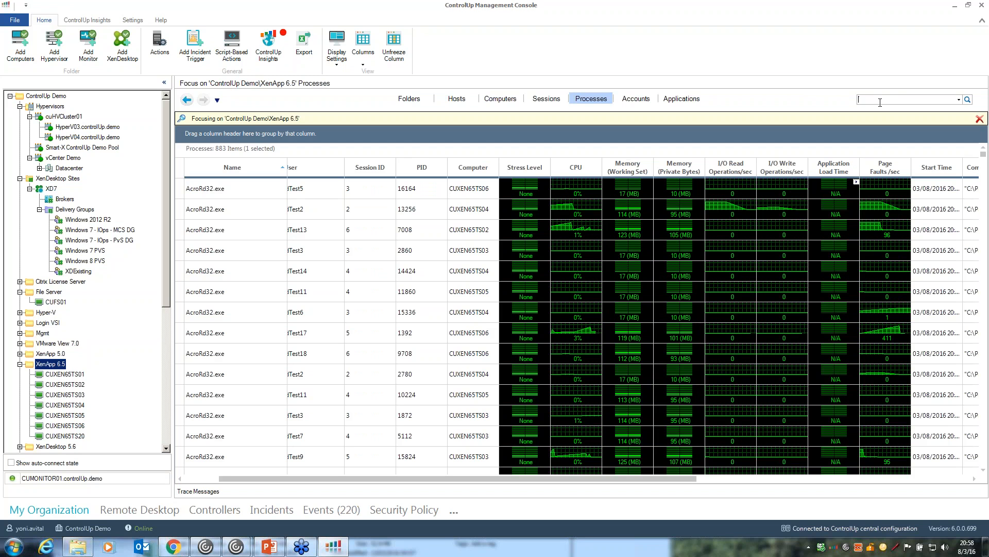
{"action": "type", "text": "cua"}
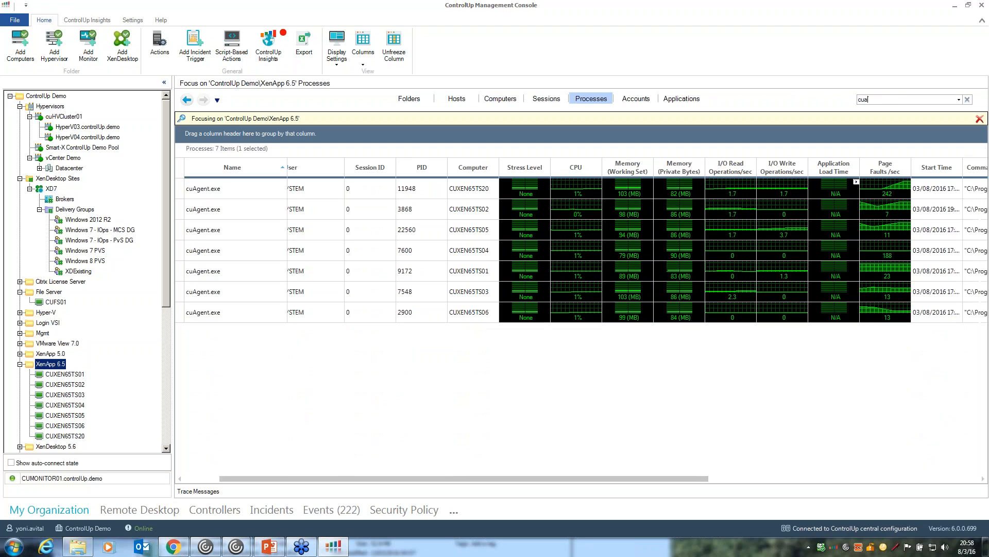
{"action": "left_click", "coordinate": [230, 193]}
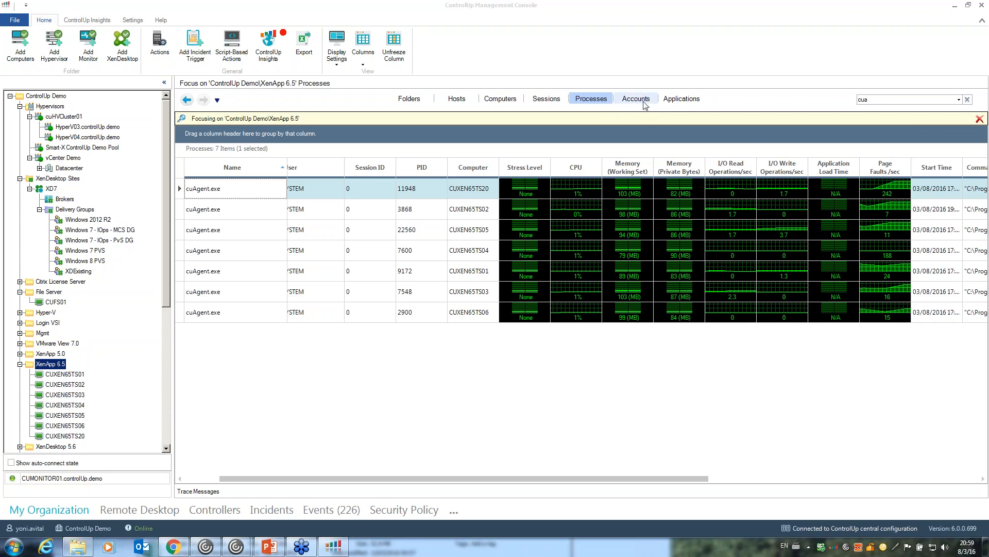
Clear the process search and view the Folders and Computers lists for XenApp 6.5
{"action": "left_click", "coordinate": [969, 100]}
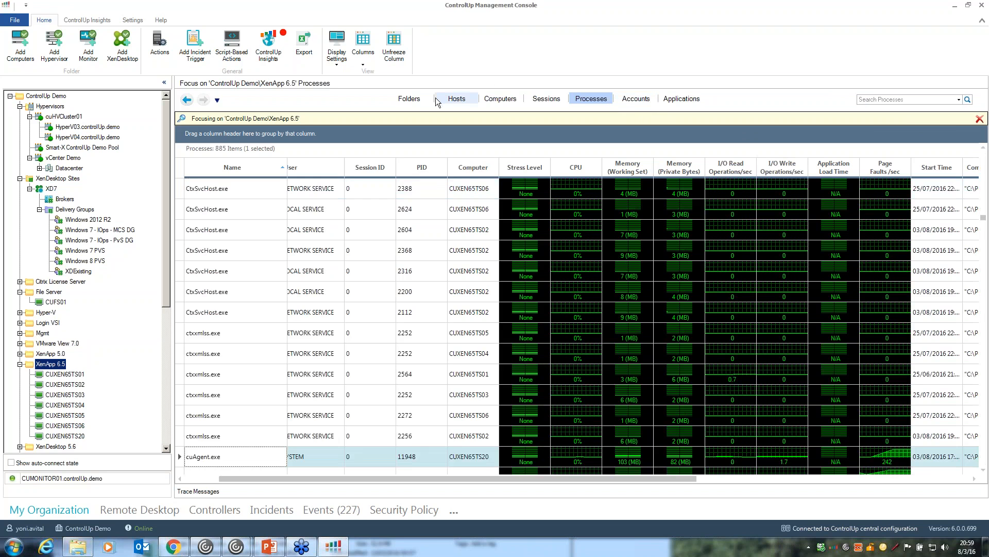
{"action": "left_click", "coordinate": [425, 103]}
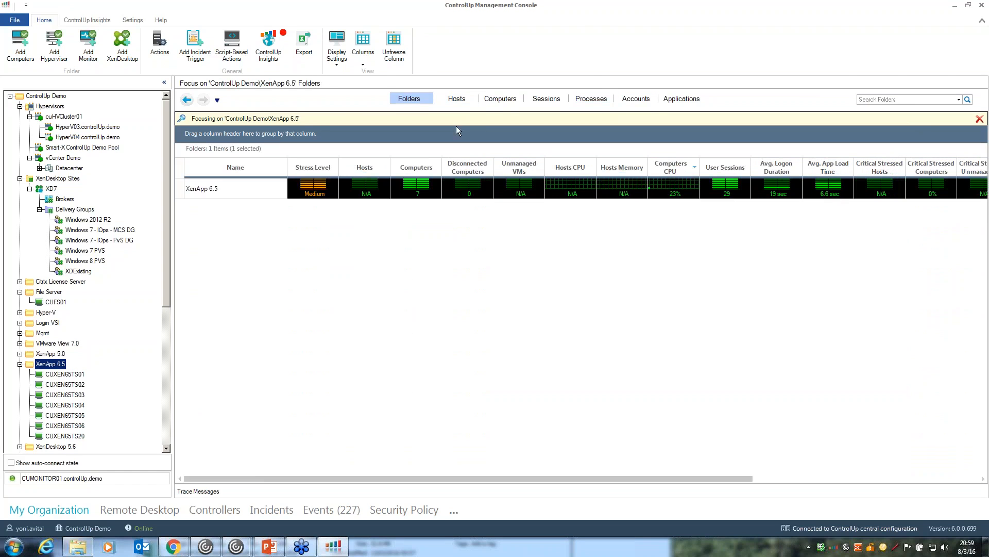
{"action": "left_click", "coordinate": [492, 101]}
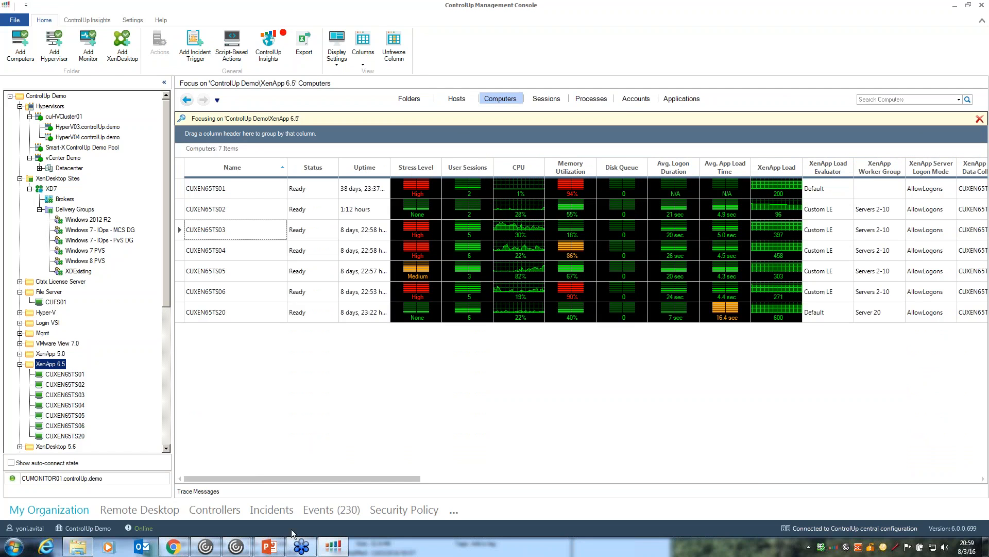
Switch to the What's New in ControlUp 6.0 presentation in PowerPoint and start the slide show from slide 13
{"action": "left_click", "coordinate": [279, 545]}
{"action": "scroll", "coordinate": [60, 333], "scroll_direction": "down", "scroll_amount": 6}
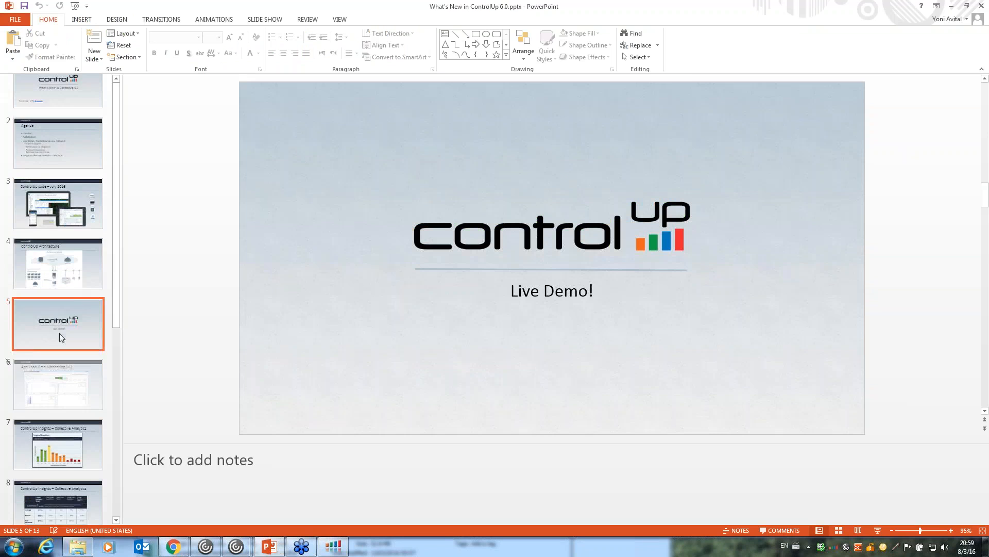
{"action": "left_click", "coordinate": [60, 486]}
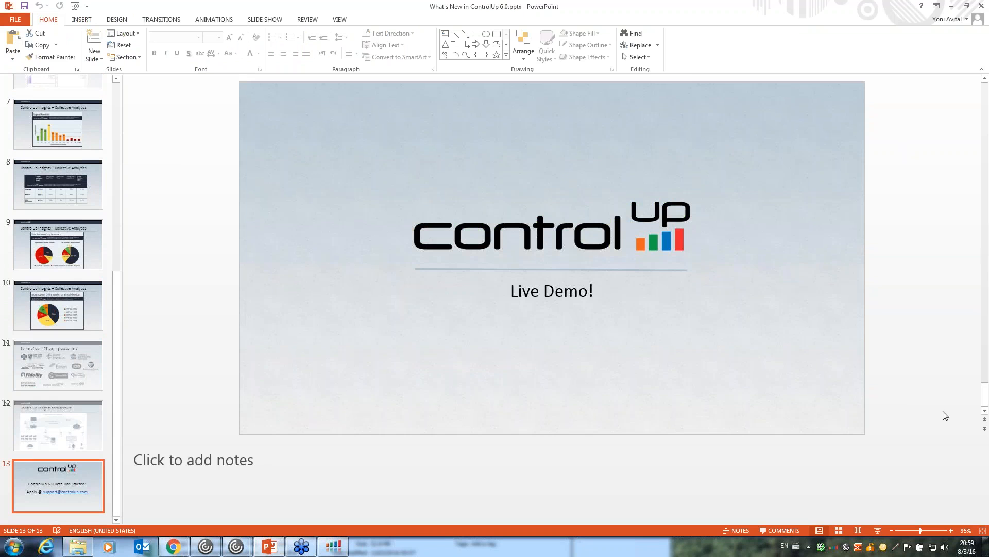
{"action": "left_click", "coordinate": [878, 531]}
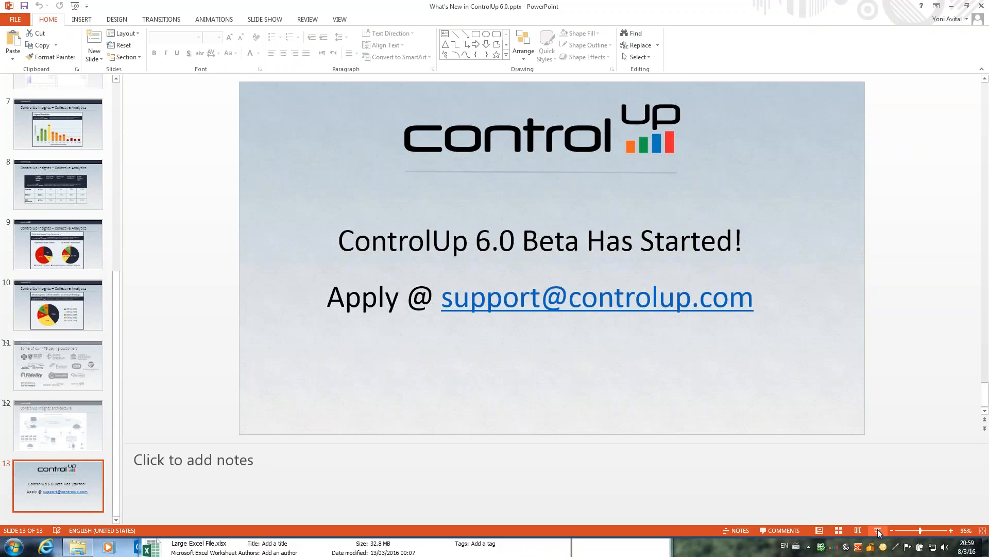